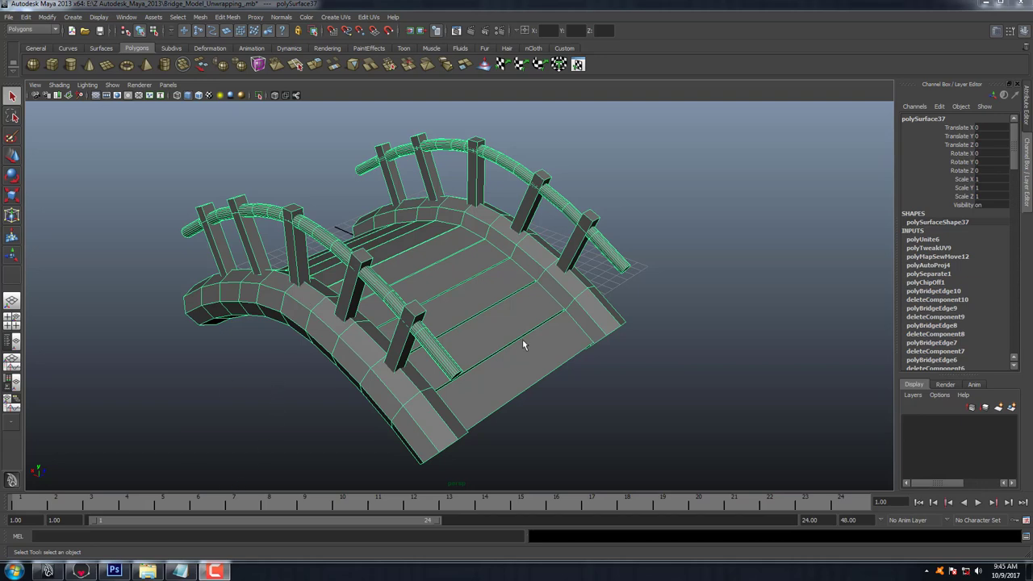
Write 'How to render in Marmoset toolbag' in Notepad, with 'Save Model file in Obj' on the next line.
{"action": "scroll", "coordinate": [525, 342], "scroll_direction": "down", "scroll_amount": 3}
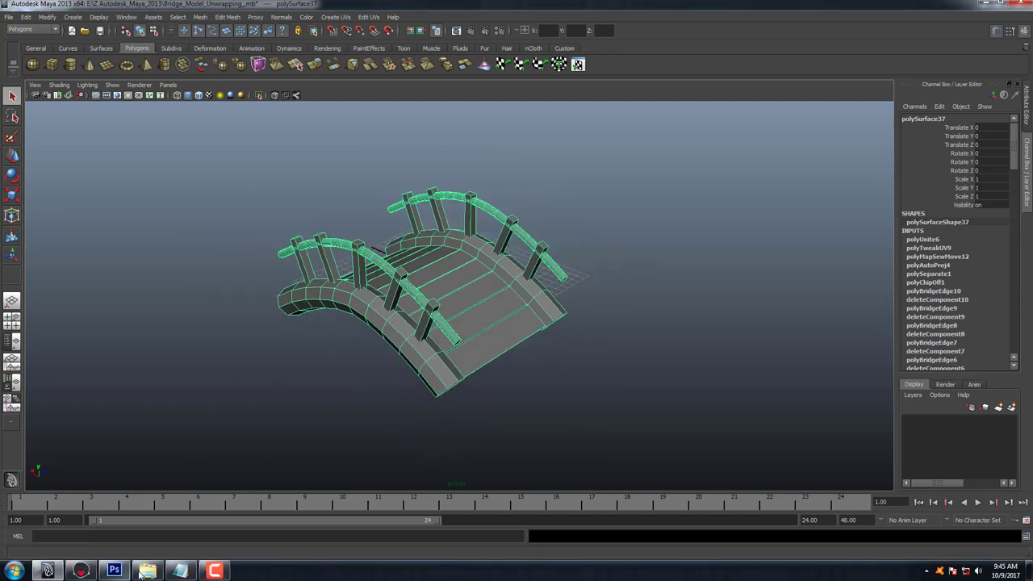
{"action": "left_click", "coordinate": [181, 571]}
{"action": "type", "text": "h"}
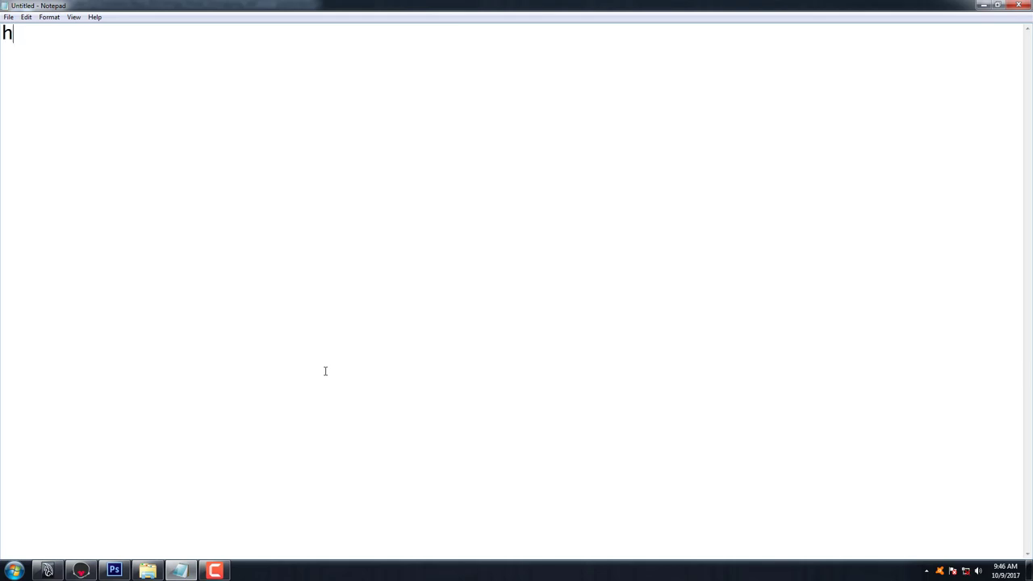
{"action": "type", "text": "ow"}
{"action": "key", "text": "ctrl+a"}
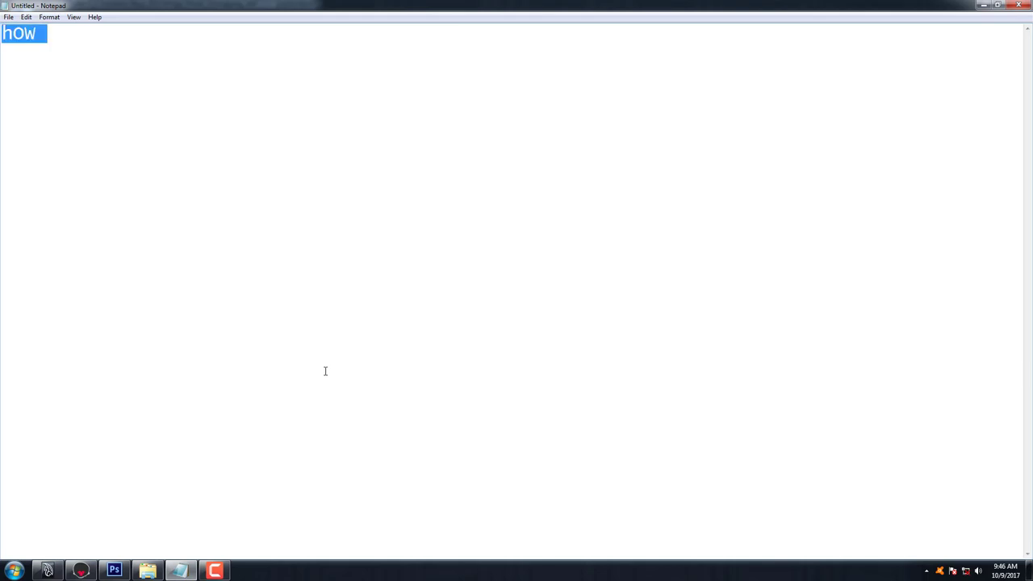
{"action": "type", "text": "How to "}
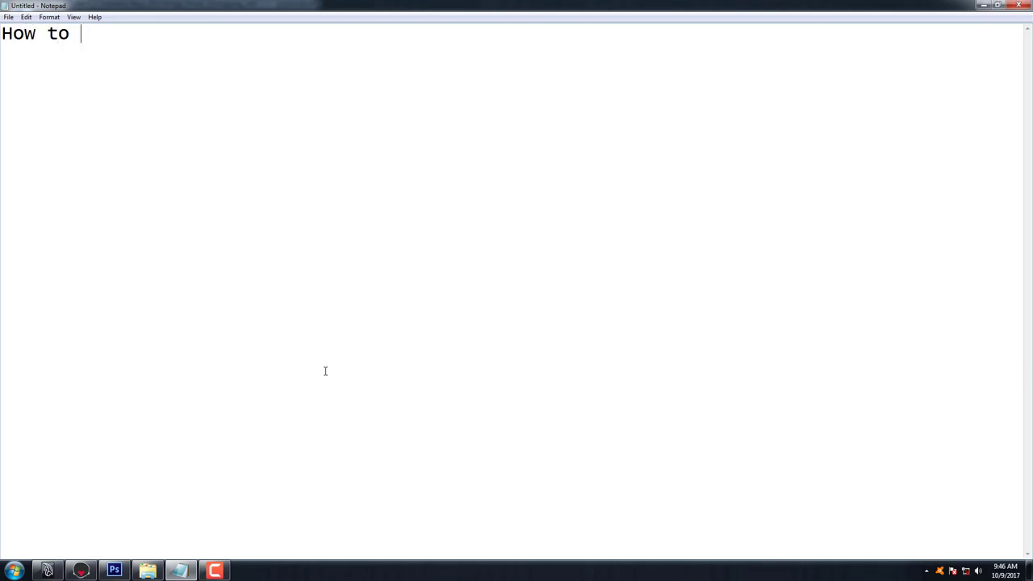
{"action": "type", "text": "render "}
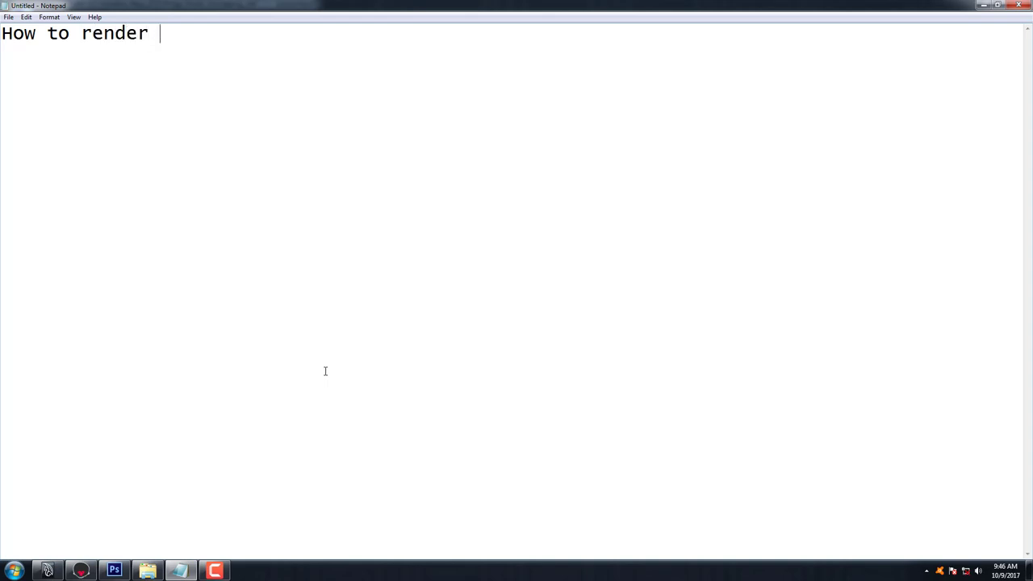
{"action": "type", "text": "inMAr"}
{"action": "type", "text": "mo"}
{"action": "key", "text": "BackSpace"}
{"action": "key", "text": "BackSpace"}
{"action": "key", "text": "BackSpace"}
{"action": "key", "text": "BackSpace"}
{"action": "type", "text": "armoset "}
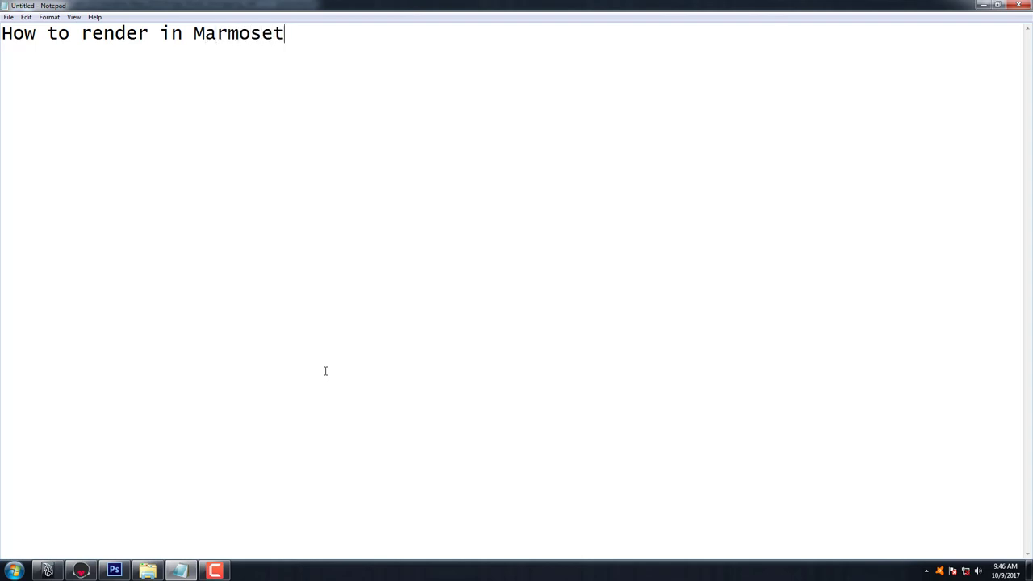
{"action": "type", "text": "too"}
{"action": "type", "text": "lba"}
{"action": "type", "text": "g"}
{"action": "key", "text": "BackSpace"}
{"action": "type", "text": "ag  "}
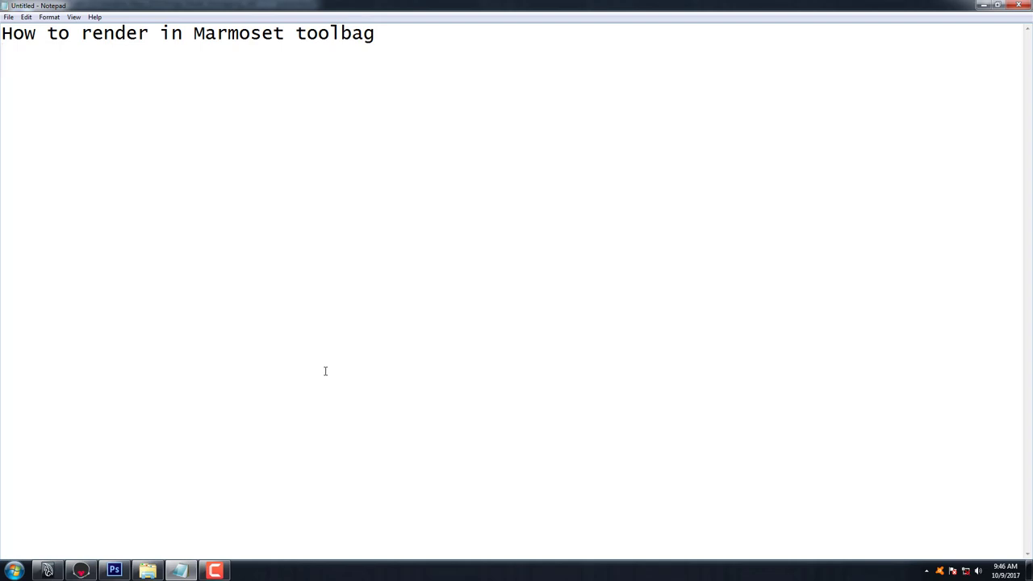
{"action": "type", "text": "Save "}
{"action": "type", "text": "Mode"}
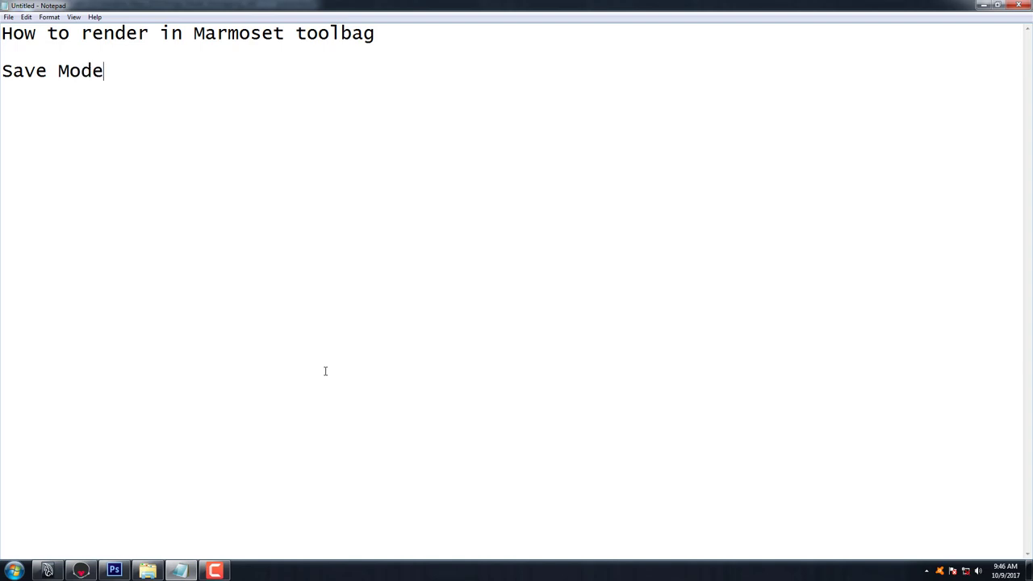
{"action": "type", "text": "l file "}
{"action": "type", "text": "in Obj"}
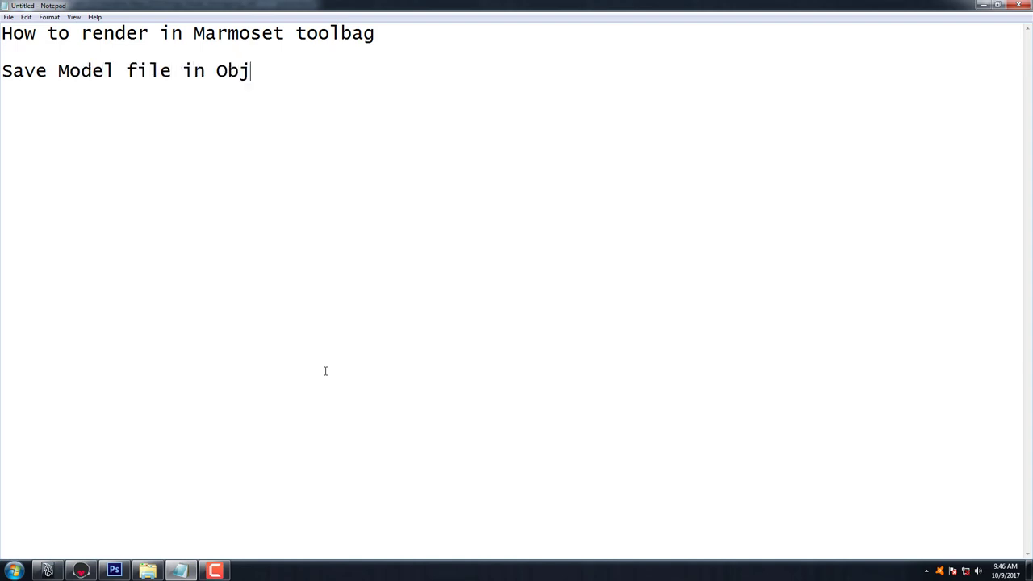
Return to Maya and open the Export Selection options set to OBJexport.
{"action": "left_click", "coordinate": [984, 5]}
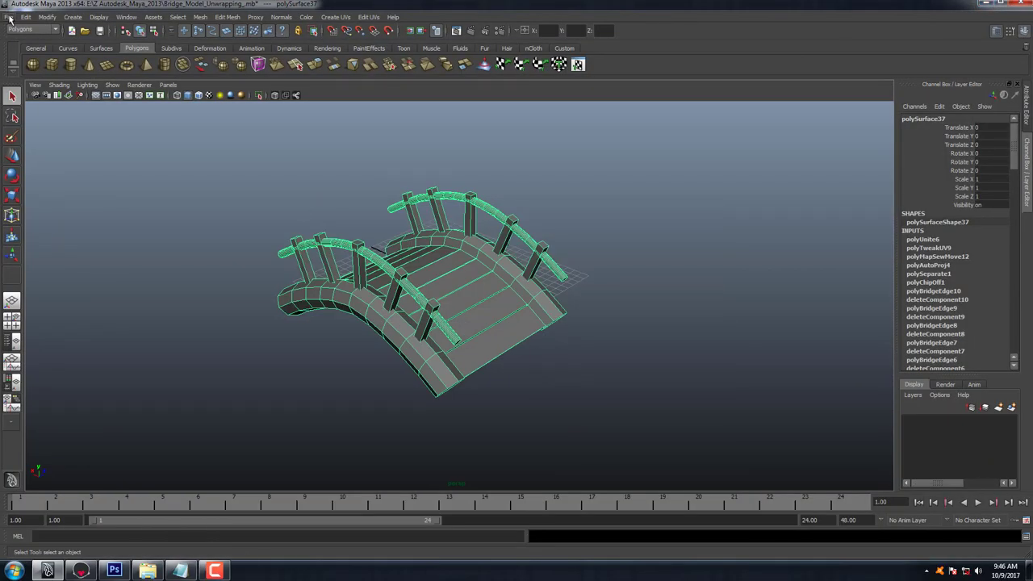
{"action": "left_click", "coordinate": [8, 16]}
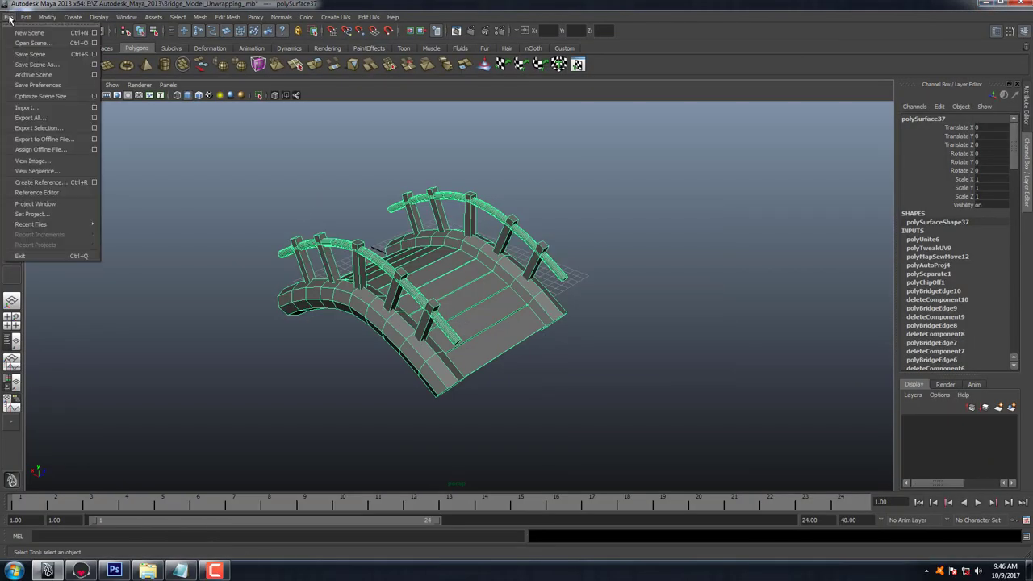
{"action": "left_click", "coordinate": [94, 129]}
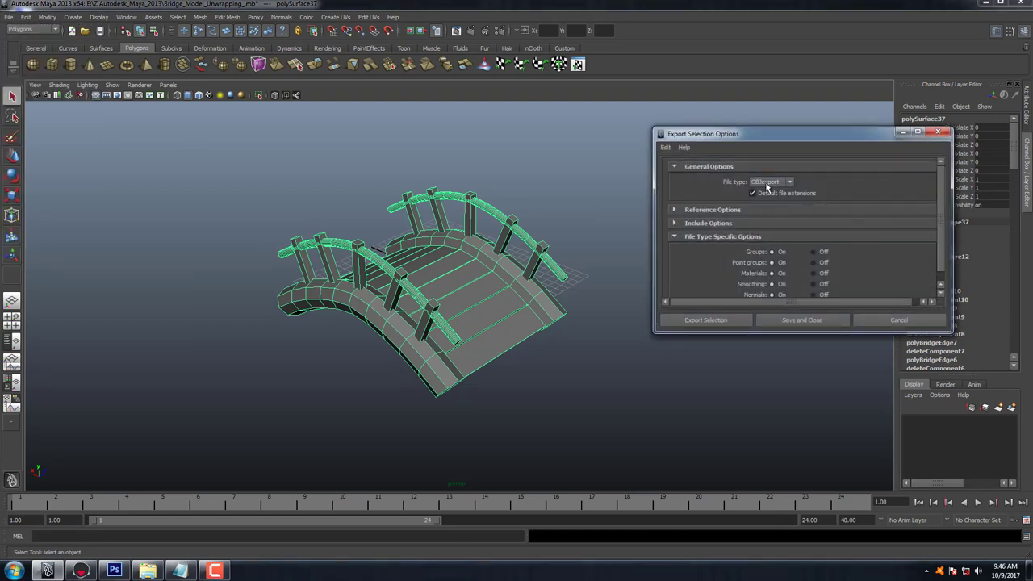
Add the Notepad line 'If in your pc they not show then you can go here'.
{"action": "left_click", "coordinate": [181, 571]}
{"action": "double_click", "coordinate": [437, 6]}
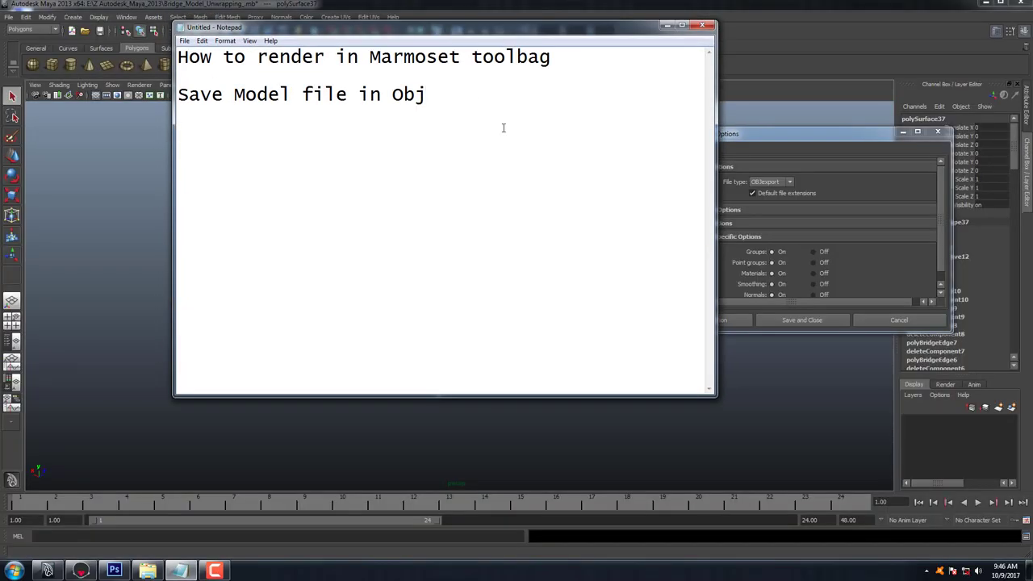
{"action": "type", "text": "If in "}
{"action": "type", "text": "your "}
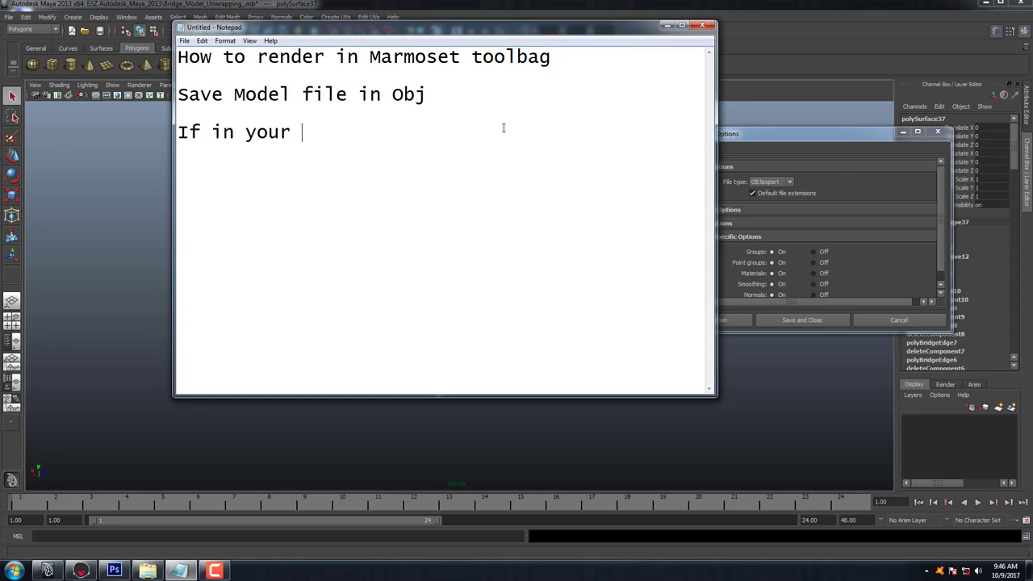
{"action": "type", "text": "pc "}
{"action": "type", "text": "t"}
{"action": "type", "text": "hey "}
{"action": "type", "text": "not show "}
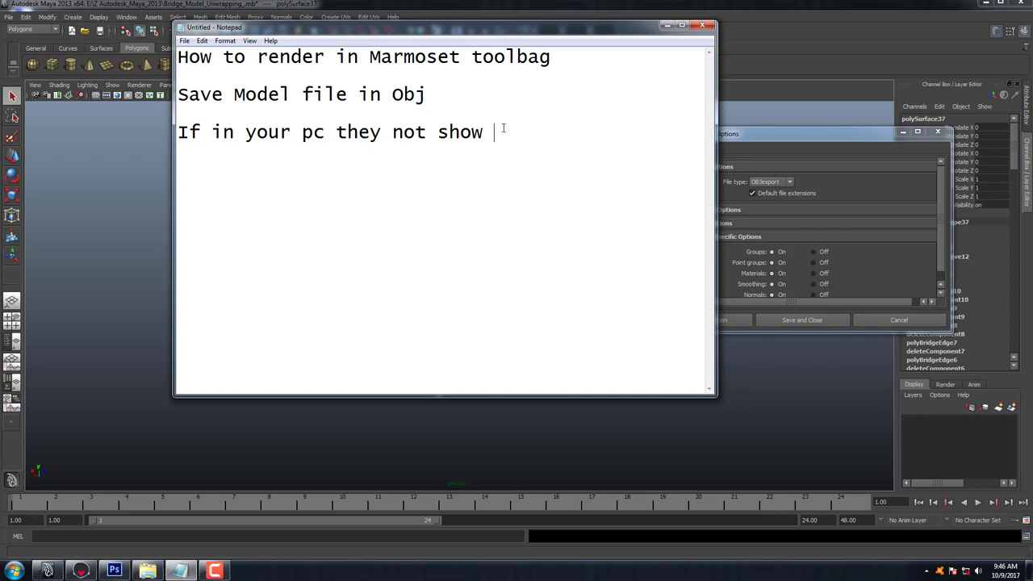
{"action": "type", "text": "then yo"}
{"action": "type", "text": "u can go "}
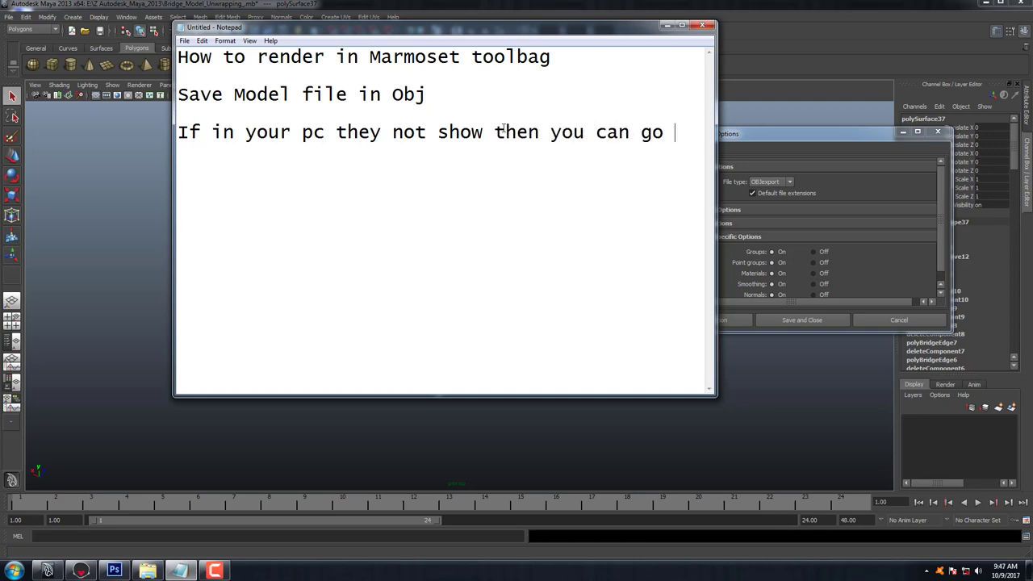
{"action": "type", "text": "here"}
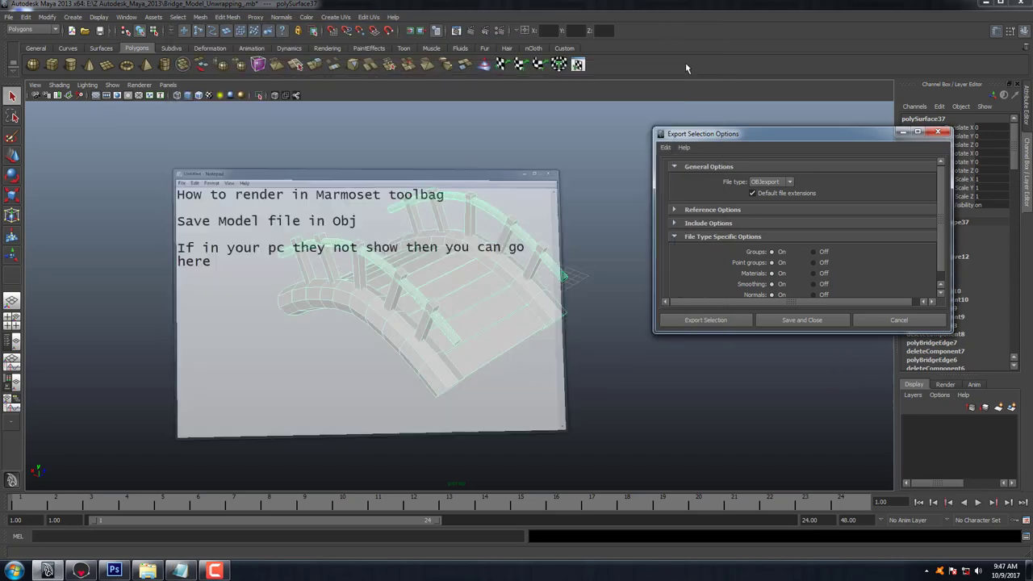
{"action": "left_click", "coordinate": [667, 25]}
Cancel the export options and confirm objExport.mll is loaded and auto-loaded in the Plug-in Manager.
{"action": "left_click", "coordinate": [889, 320]}
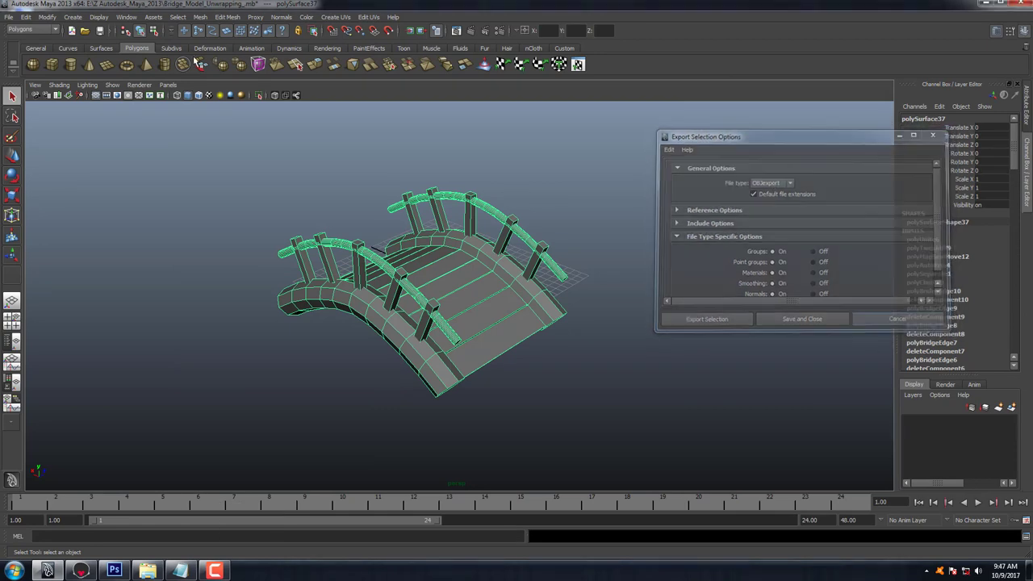
{"action": "left_click", "coordinate": [126, 17]}
{"action": "mouse_move", "coordinate": [154, 73]}
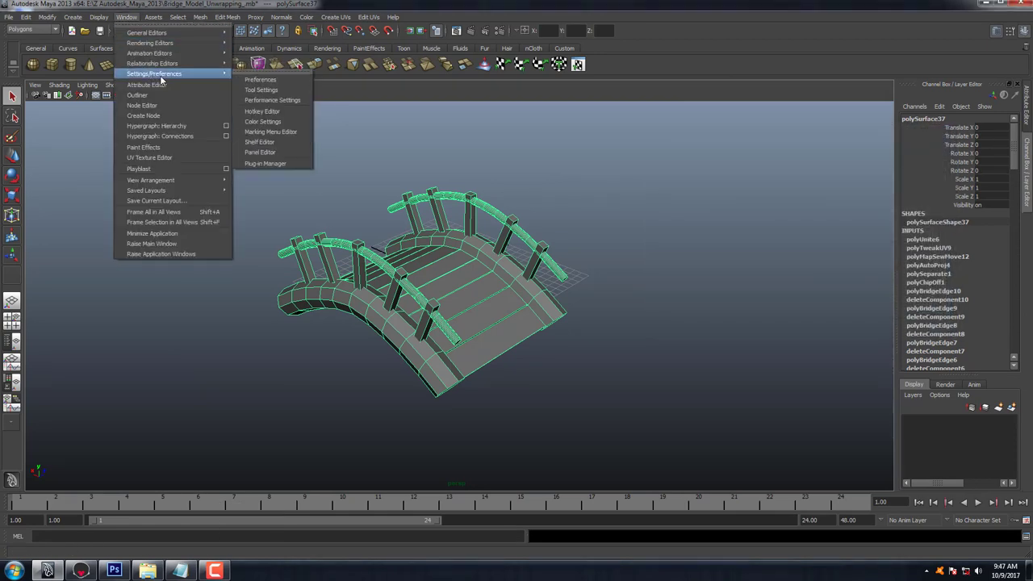
{"action": "left_click", "coordinate": [266, 163]}
{"action": "scroll", "coordinate": [385, 355], "scroll_direction": "down", "scroll_amount": 3}
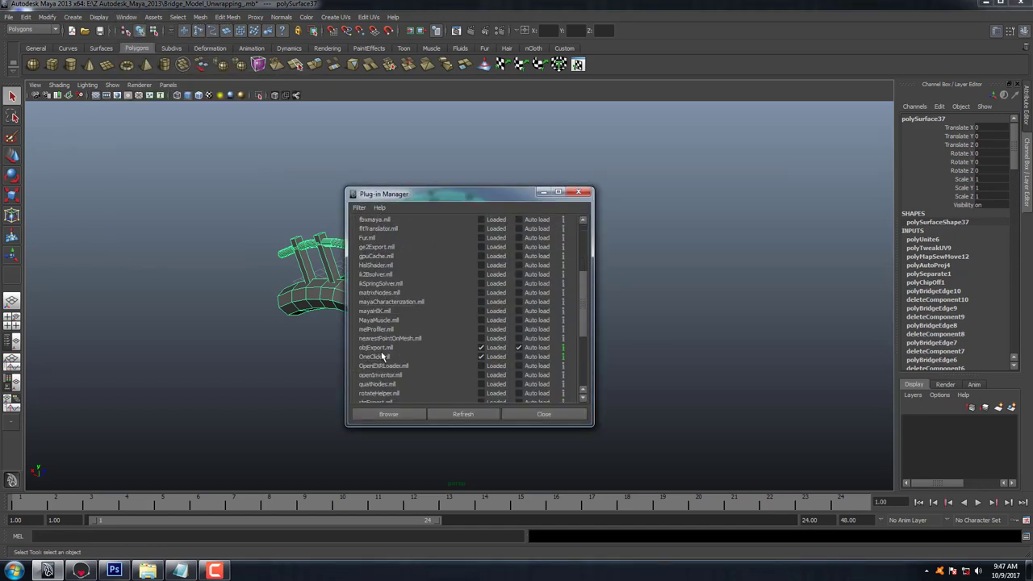
{"action": "scroll", "coordinate": [383, 356], "scroll_direction": "down", "scroll_amount": 3}
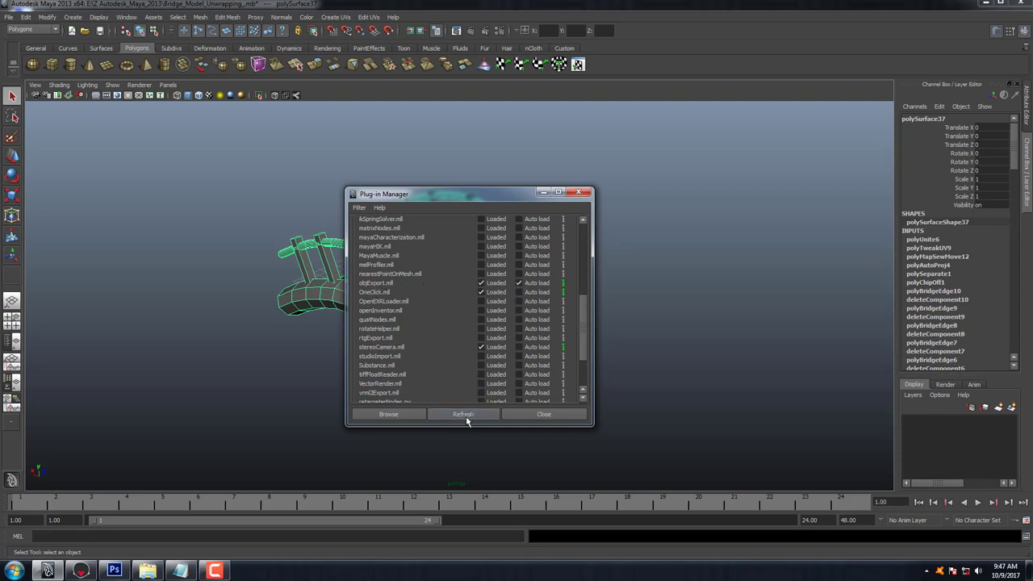
{"action": "left_click", "coordinate": [519, 414]}
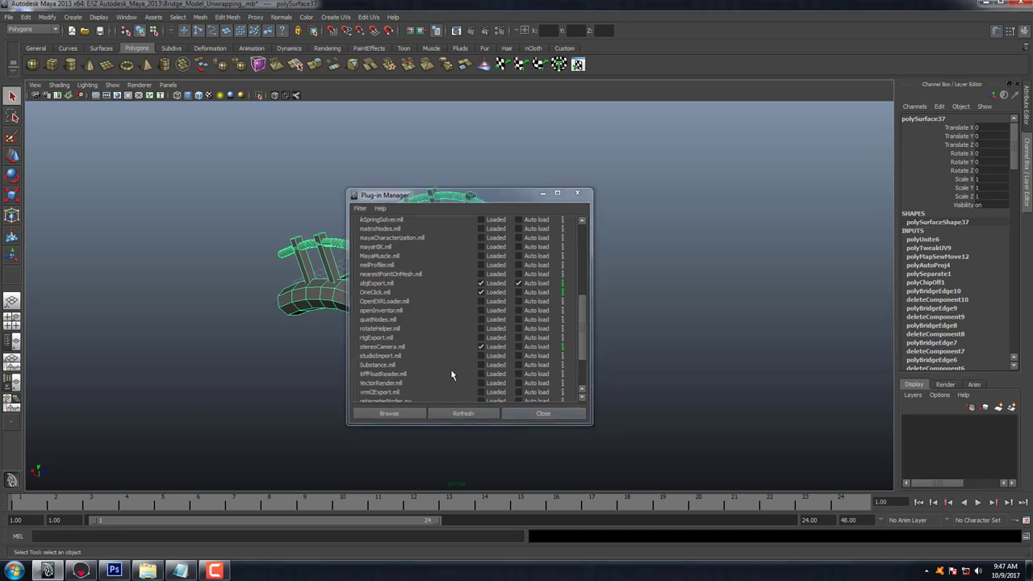
Export the selection as OBJ, overwriting Desktop\Bridge\BRidge.obj, then minimize Maya.
{"action": "left_click", "coordinate": [7, 17]}
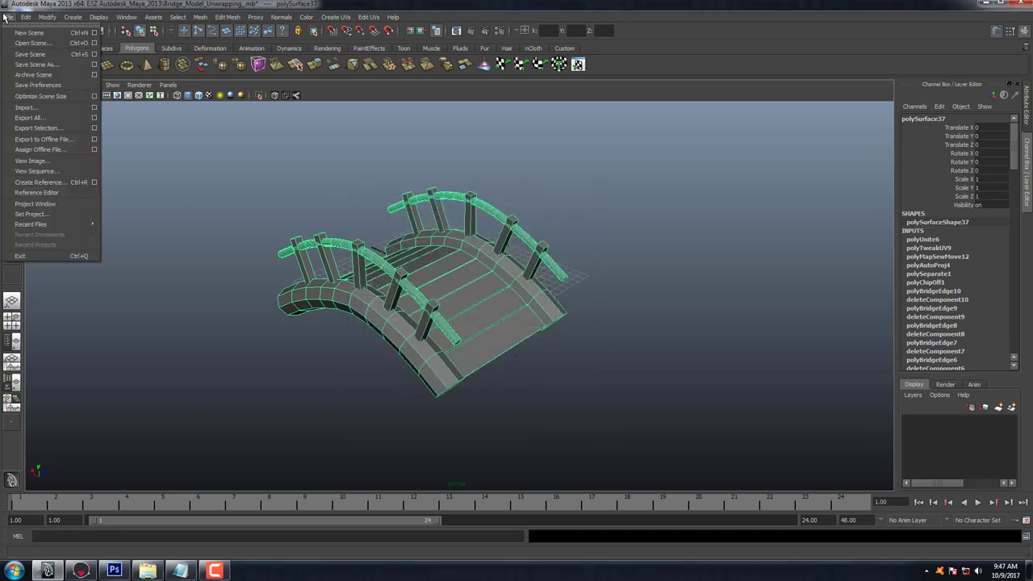
{"action": "left_click", "coordinate": [95, 130]}
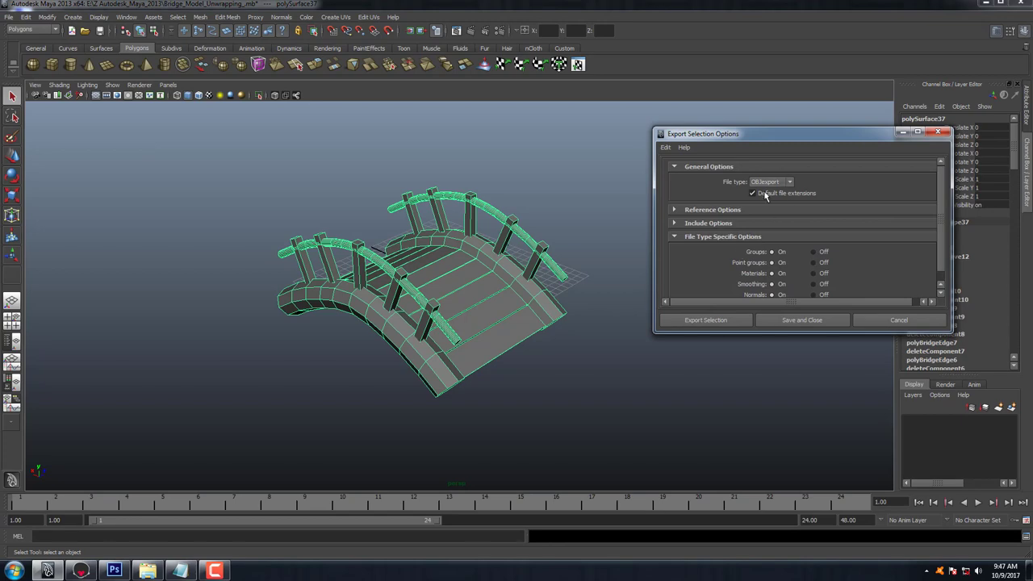
{"action": "left_click", "coordinate": [726, 320]}
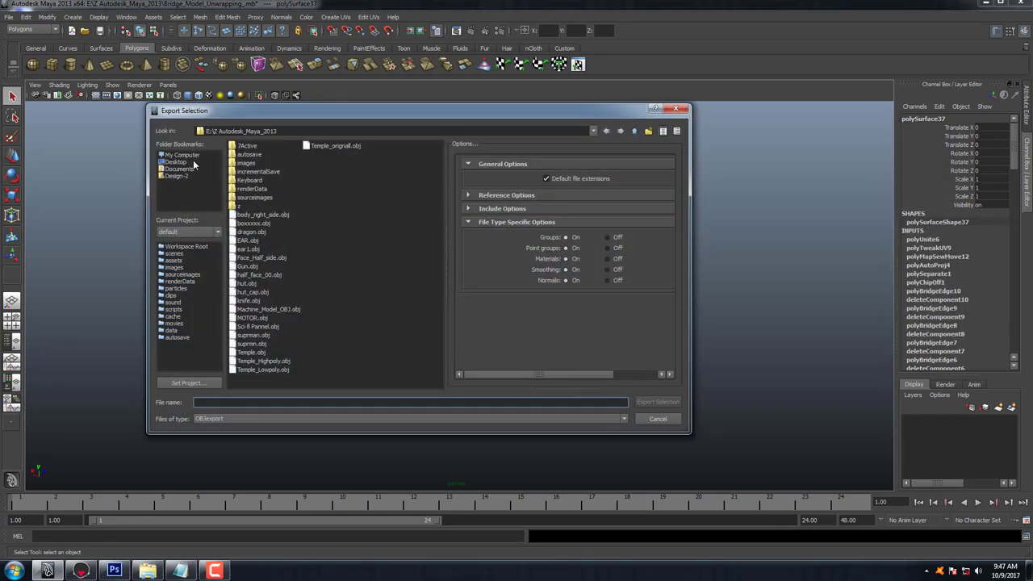
{"action": "left_click", "coordinate": [177, 162]}
{"action": "double_click", "coordinate": [241, 146]}
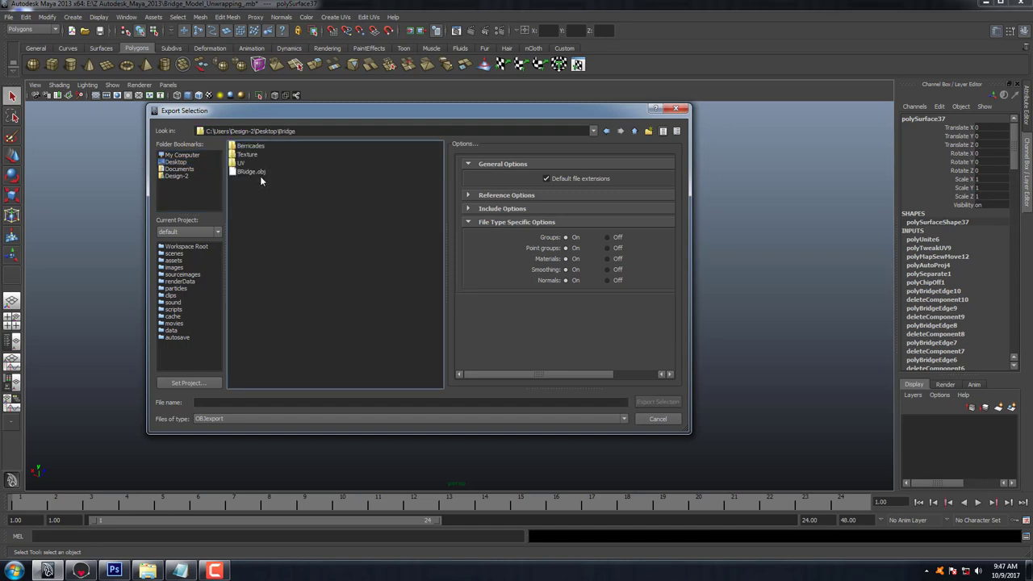
{"action": "left_click", "coordinate": [260, 174]}
{"action": "left_click", "coordinate": [645, 403]}
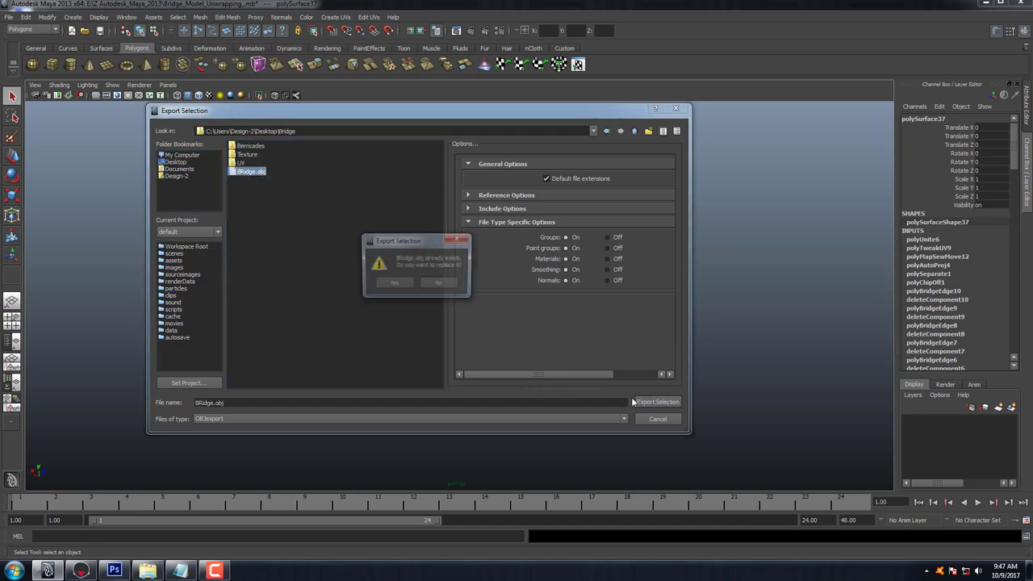
{"action": "left_click", "coordinate": [404, 289]}
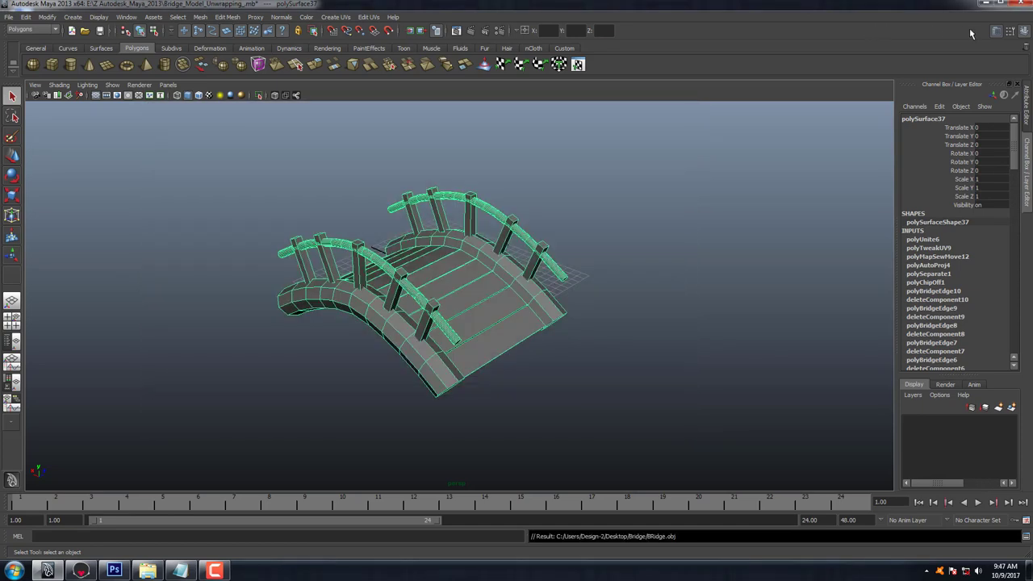
{"action": "left_click", "coordinate": [982, 4]}
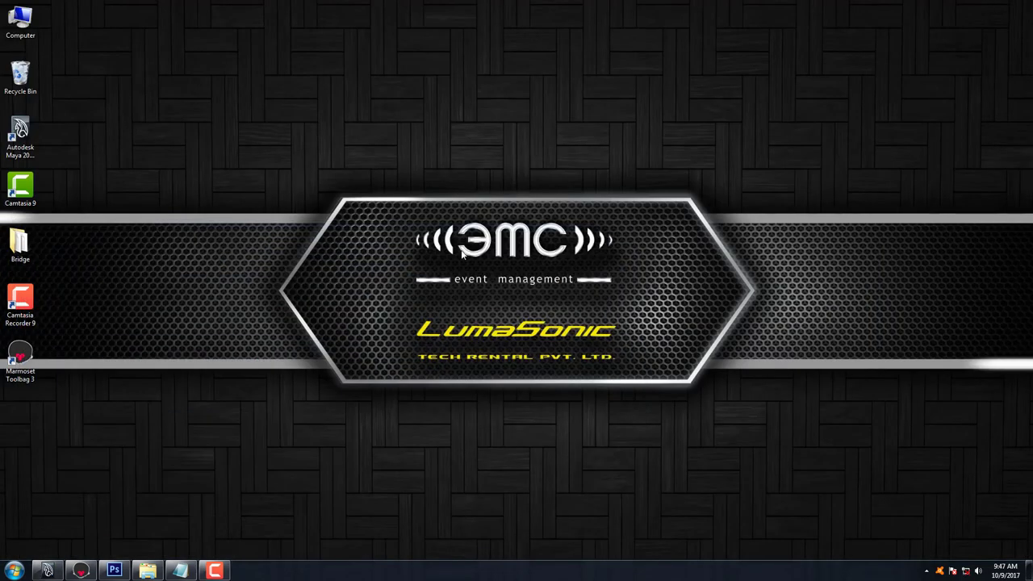
Drag BRidge.obj from the Bridge folder into the Marmoset Toolbag 3 scene.
{"action": "left_click", "coordinate": [147, 570]}
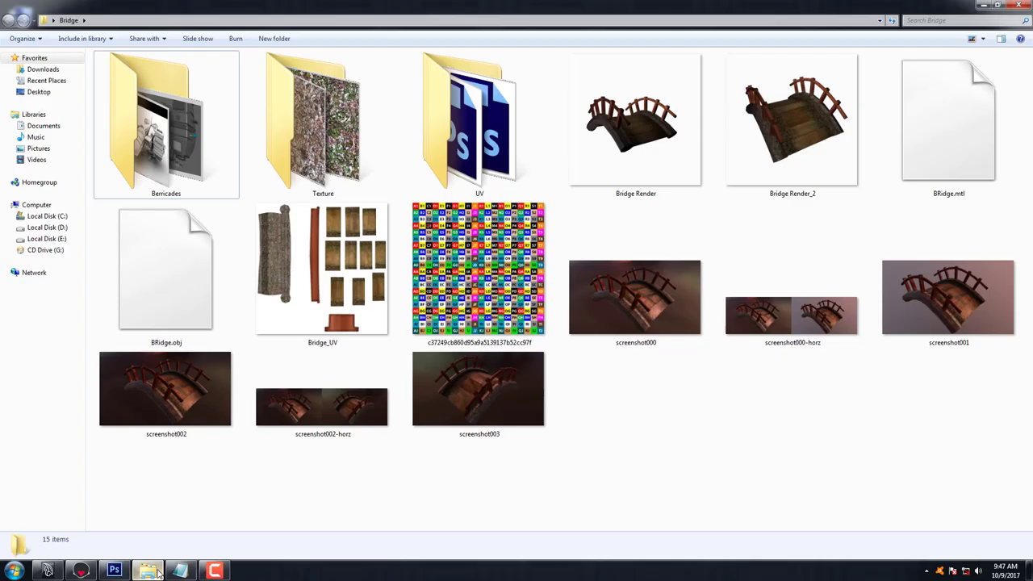
{"action": "left_click", "coordinate": [174, 299]}
{"action": "left_click_drag", "start_coordinate": [151, 278], "coordinate": [79, 574]}
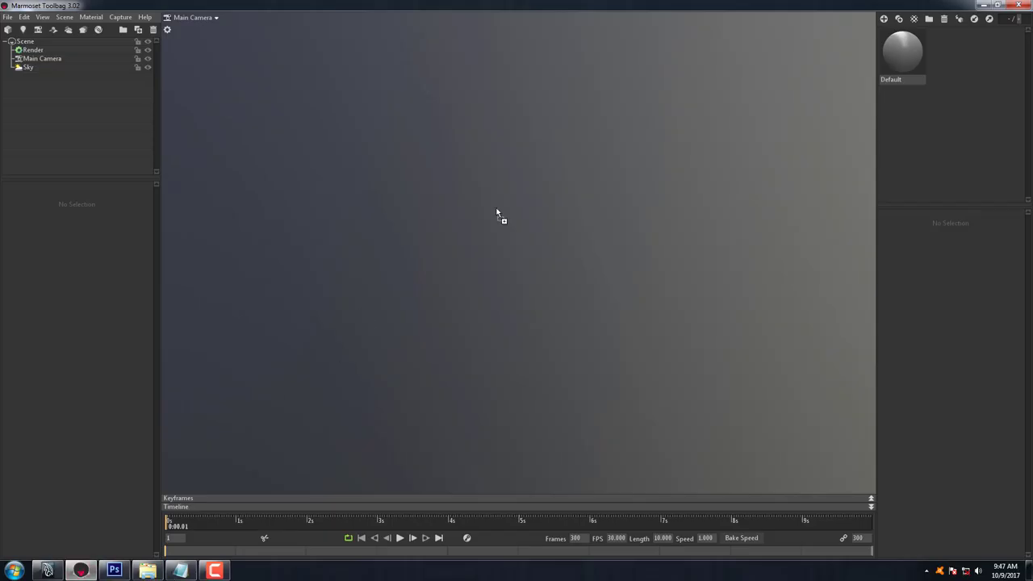
{"action": "left_click_drag", "start_coordinate": [78, 574], "coordinate": [496, 212]}
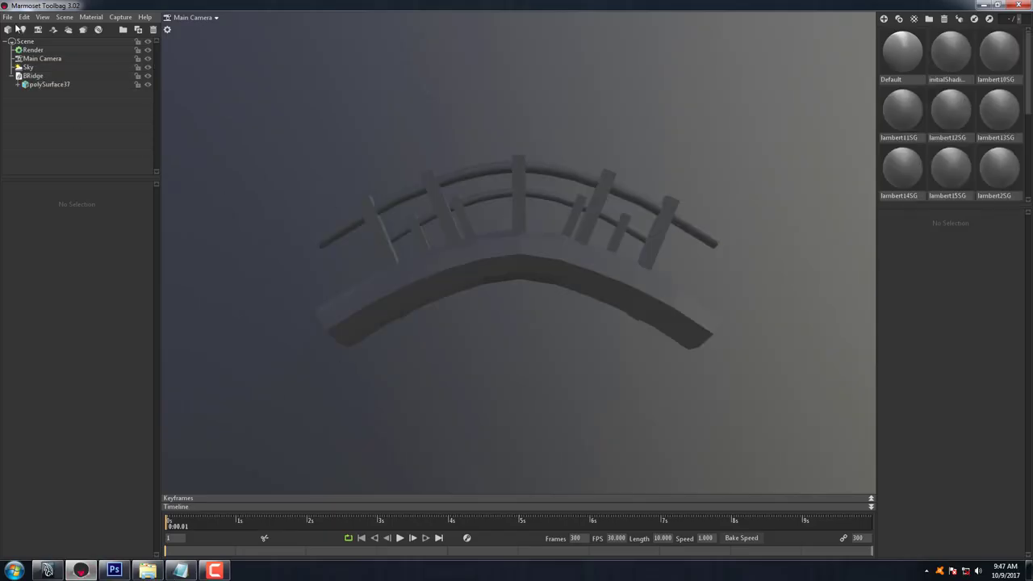
Orbit to view the bridge's planked deck, then minimize Marmoset Toolbag.
{"action": "mouse_move", "coordinate": [562, 270]}
{"action": "left_mouse_down"}
{"action": "mouse_move", "coordinate": [547, 318]}
{"action": "mouse_move", "coordinate": [503, 360]}
{"action": "mouse_move", "coordinate": [579, 339]}
{"action": "mouse_move", "coordinate": [539, 368]}
{"action": "mouse_move", "coordinate": [578, 374]}
{"action": "mouse_move", "coordinate": [559, 345]}
{"action": "mouse_move", "coordinate": [564, 319]}
{"action": "mouse_move", "coordinate": [571, 327]}
{"action": "left_mouse_up"}
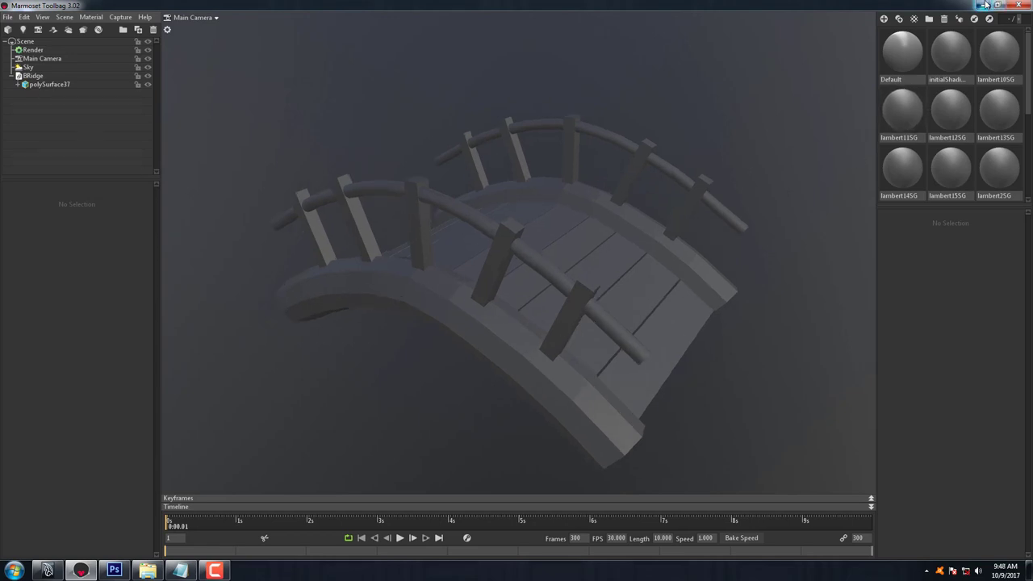
{"action": "left_click", "coordinate": [985, 4]}
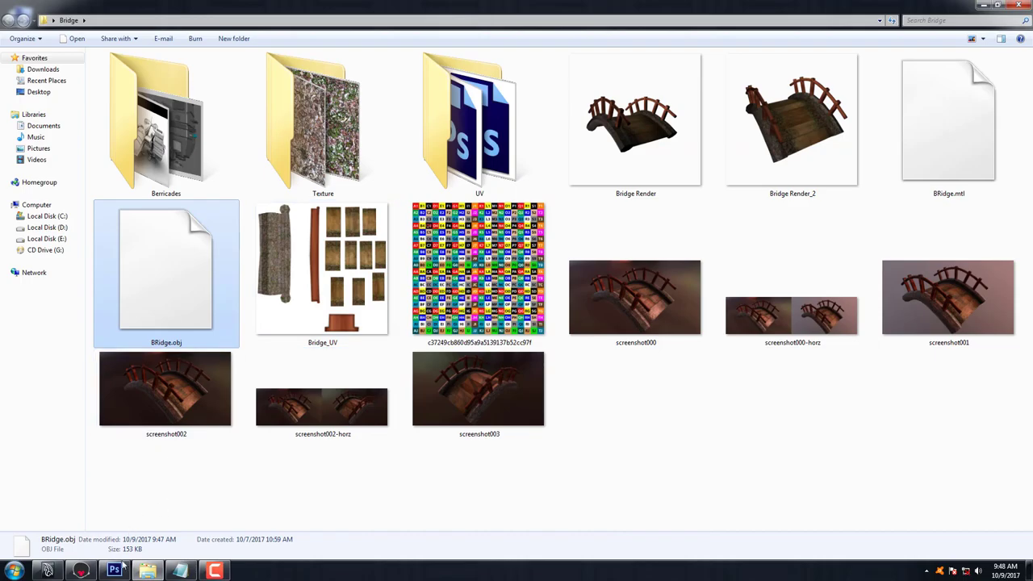
Note 'You need Diffuce map, Specular map, Normal map' plus the Nvidia Normal map plugin tip.
{"action": "left_click", "coordinate": [115, 570]}
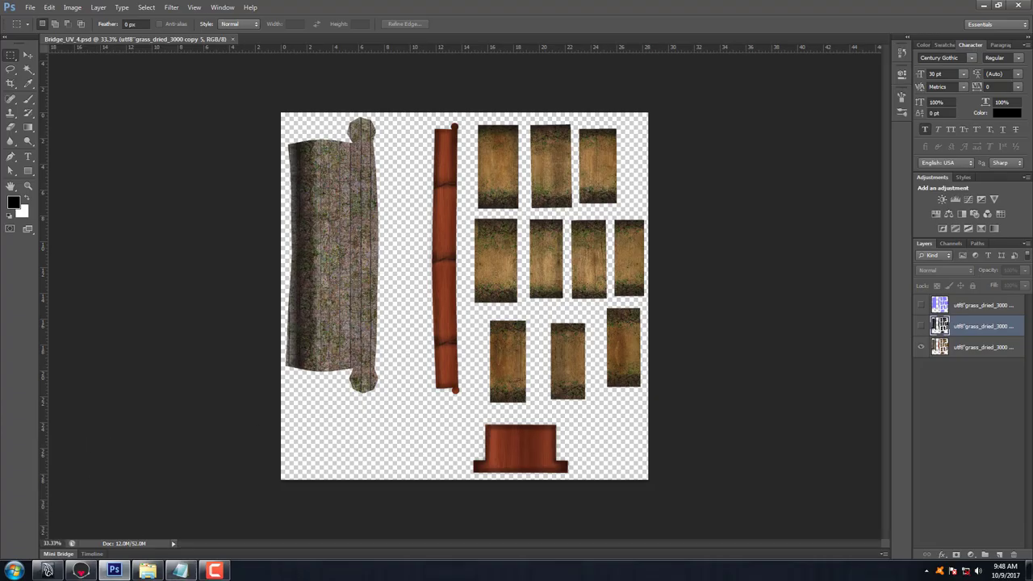
{"action": "left_click", "coordinate": [180, 570]}
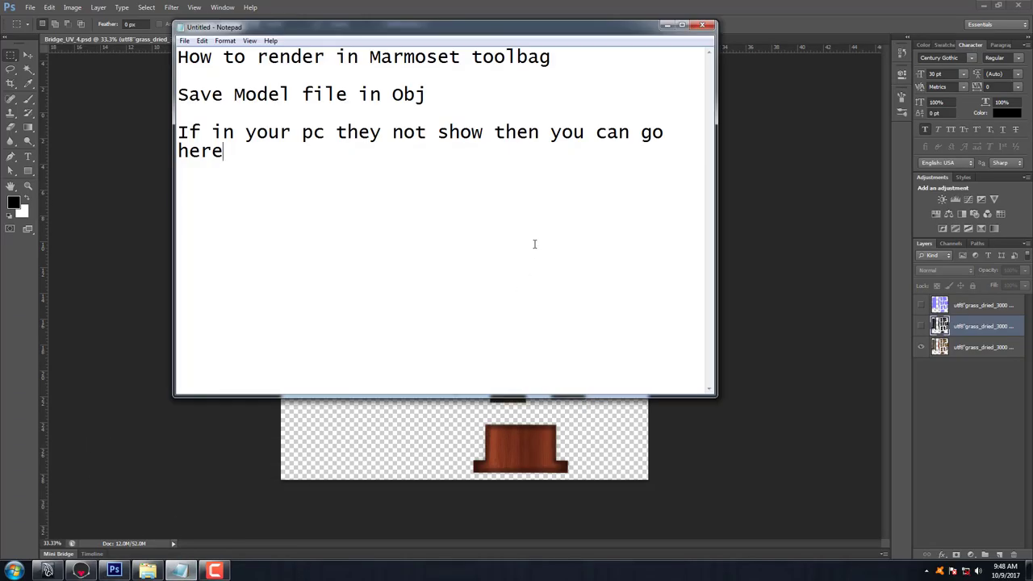
{"action": "type", "text": "Y"}
{"action": "type", "text": "ou need "}
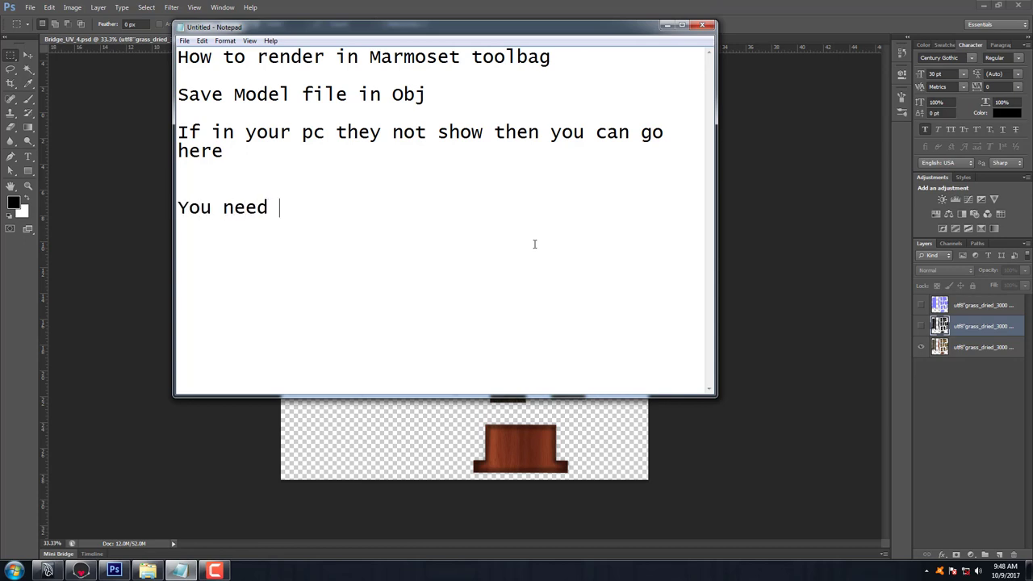
{"action": "type", "text": "D"}
{"action": "type", "text": "iffuce "}
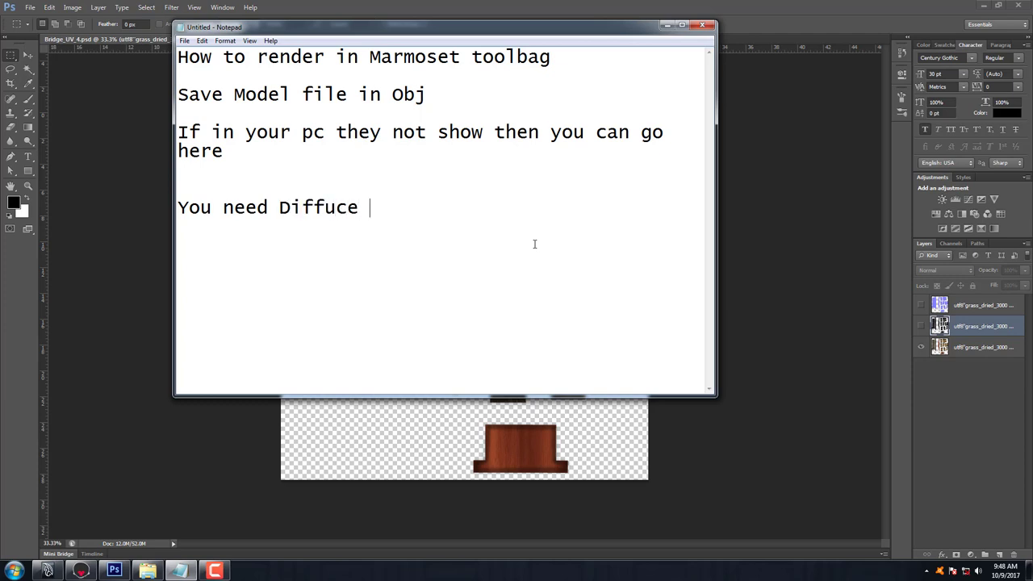
{"action": "type", "text": "mapp"}
{"action": "key", "text": "BackSpace"}
{"action": "type", "text": "Spec"}
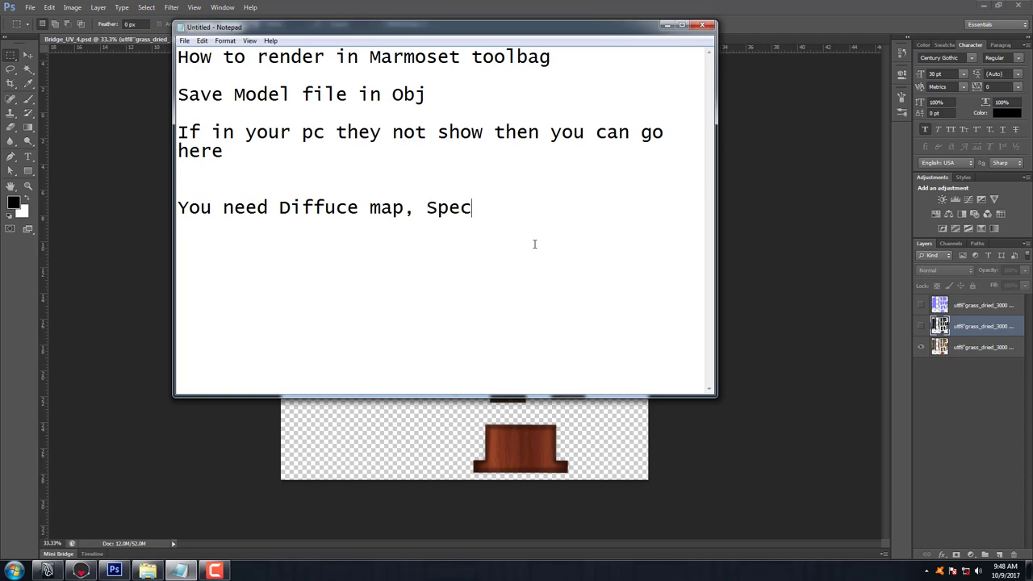
{"action": "type", "text": "ular ma"}
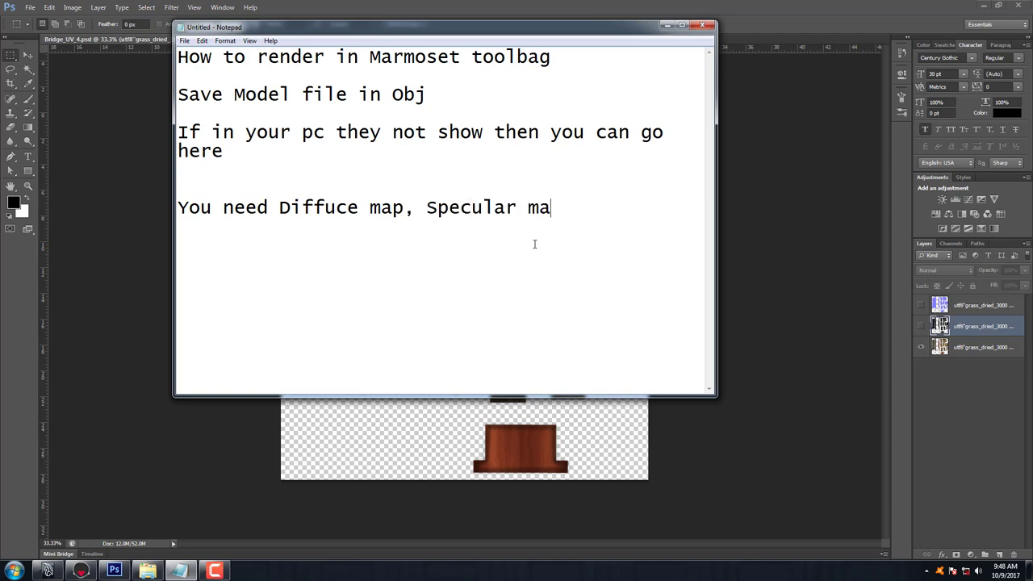
{"action": "type", "text": "p, N"}
{"action": "type", "text": "ormal map"}
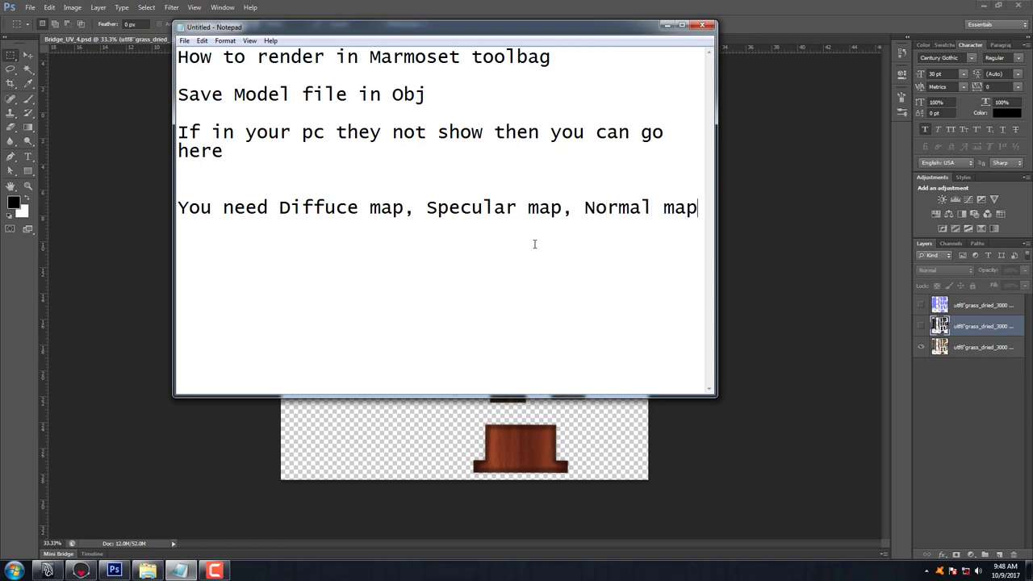
{"action": "key", "text": "Return"}
{"action": "key", "text": "Return"}
{"action": "type", "text": "For "}
{"action": "type", "text": "normal "}
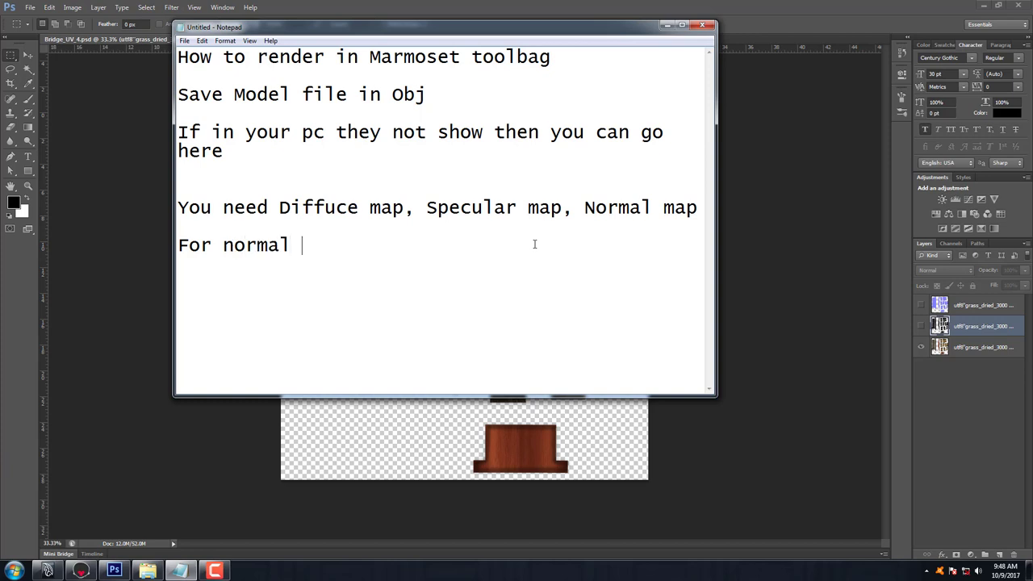
{"action": "type", "text": "map"}
{"action": "type", "text": ", you "}
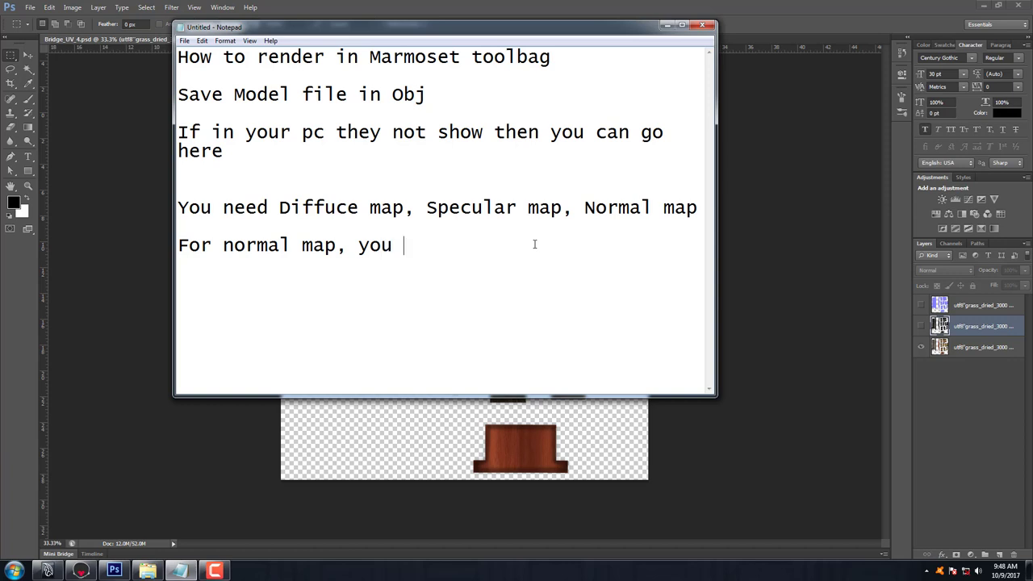
{"action": "type", "text": "have to do"}
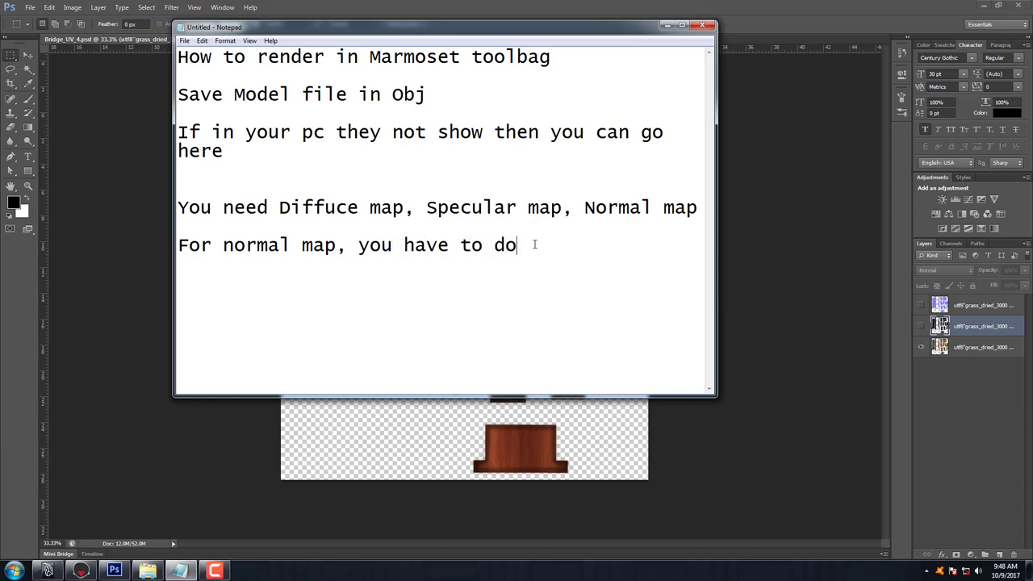
{"action": "type", "text": "wnload"}
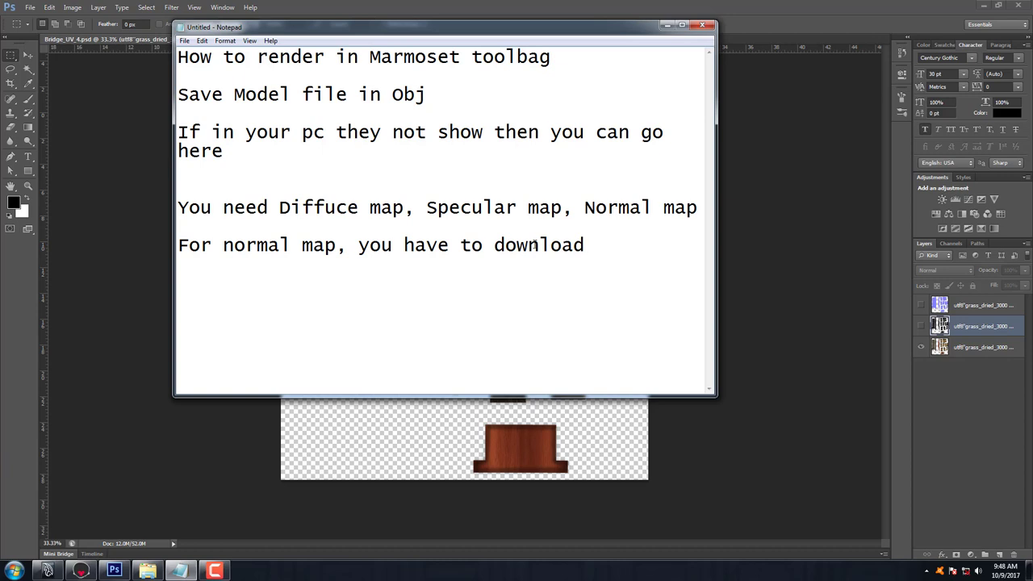
{"action": "type", "text": " Nvidia "}
{"action": "type", "text": "Norm"}
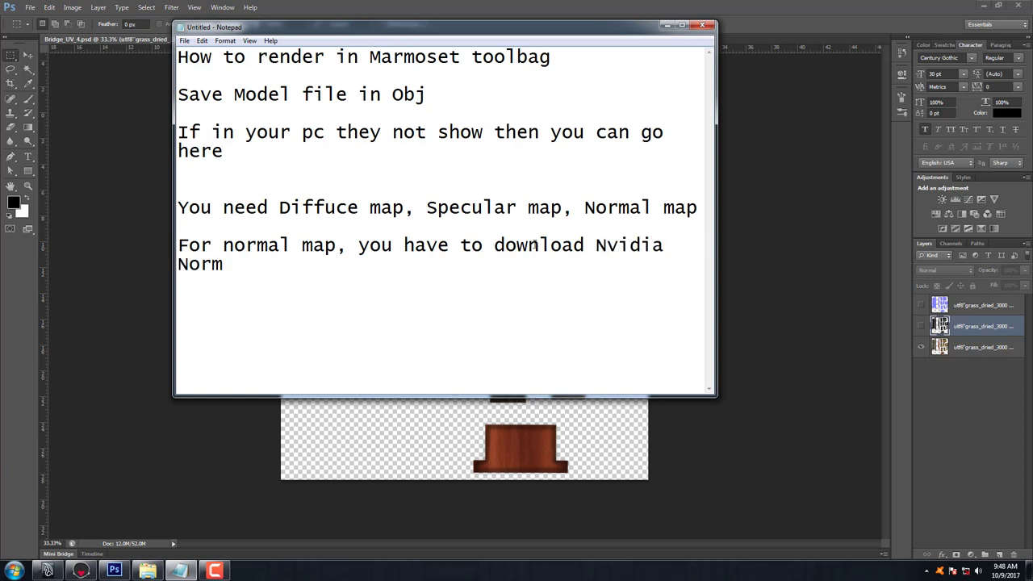
{"action": "type", "text": "al map "}
{"action": "type", "text": "plugin"}
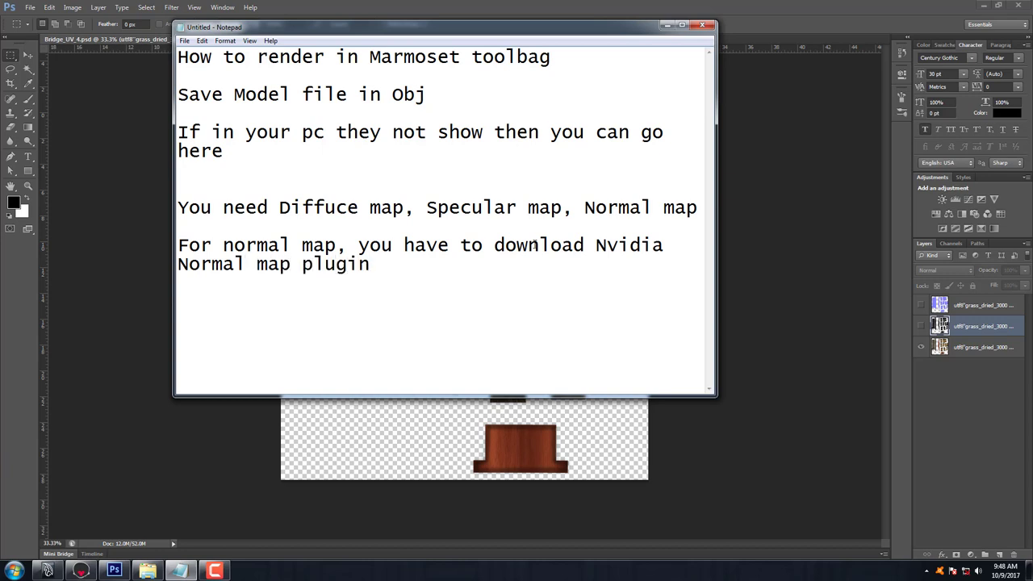
{"action": "type", "text": " for pho"}
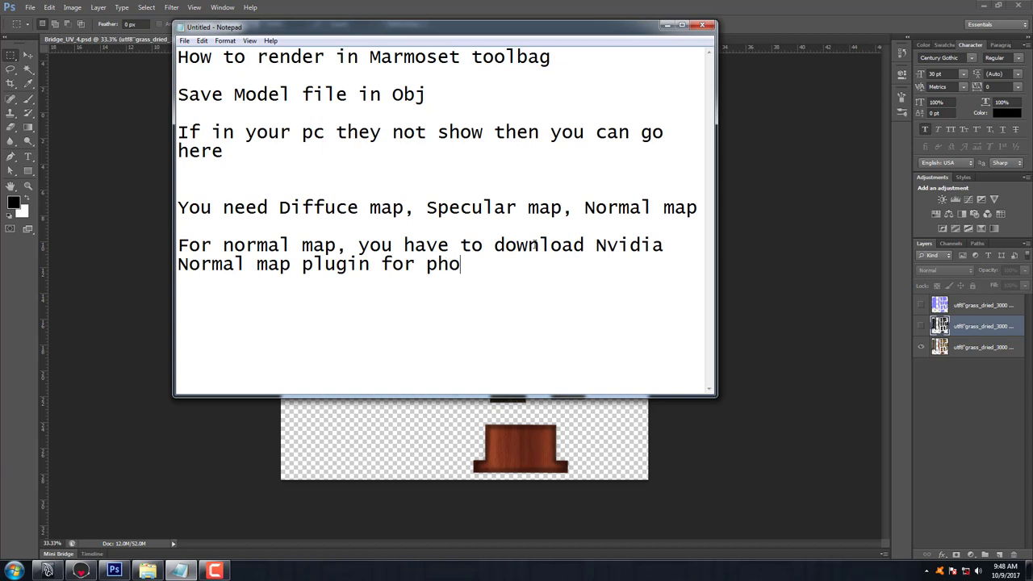
{"action": "type", "text": "toshop"}
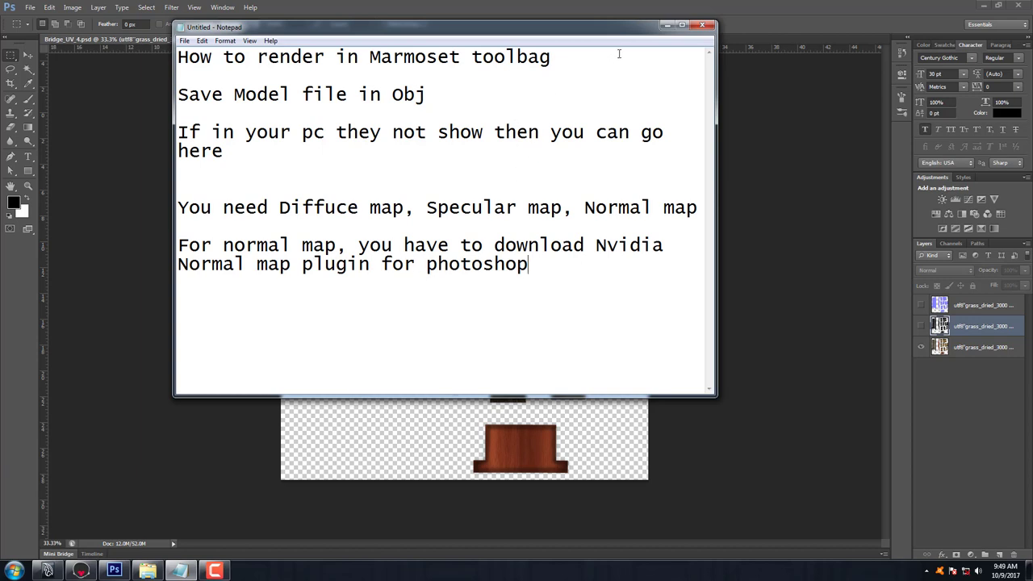
{"action": "left_click", "coordinate": [664, 27]}
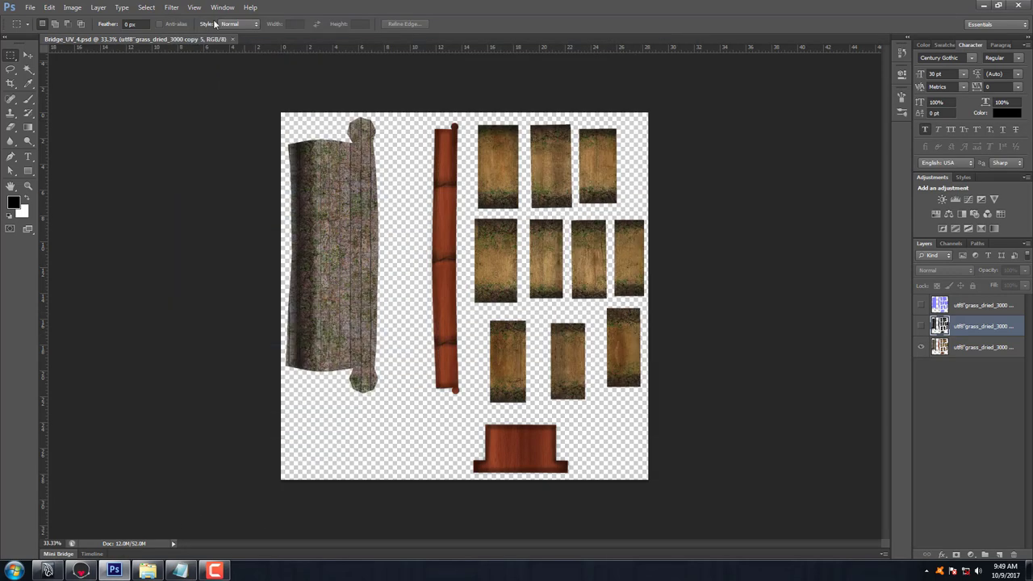
Delete the hidden layers, duplicate the texture layer twice, and hide the lower copies.
{"action": "key", "text": "Delete"}
{"action": "left_click", "coordinate": [962, 307]}
{"action": "key", "text": "Delete"}
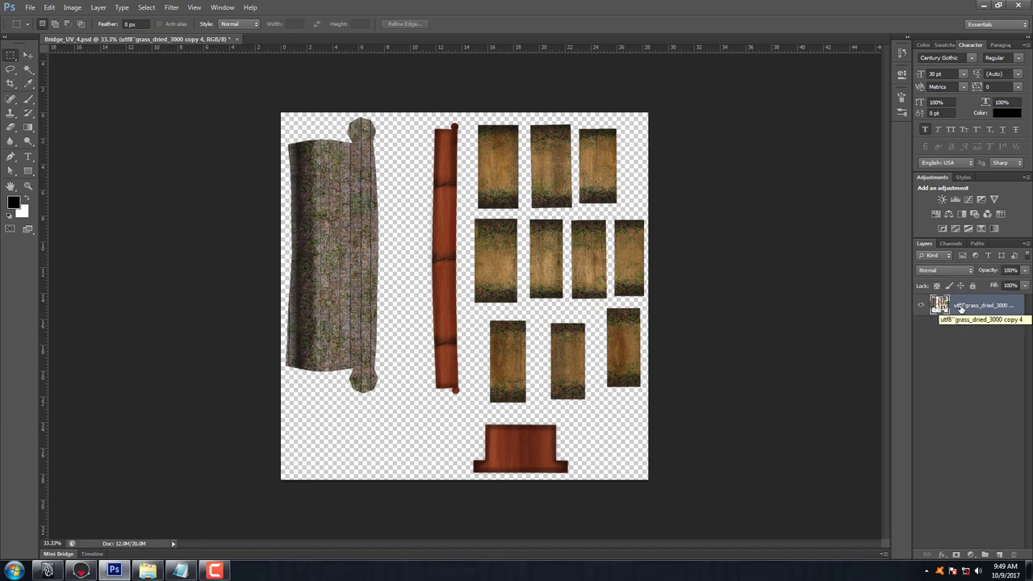
{"action": "key", "text": "ctrl+j"}
{"action": "key", "text": "ctrl+j"}
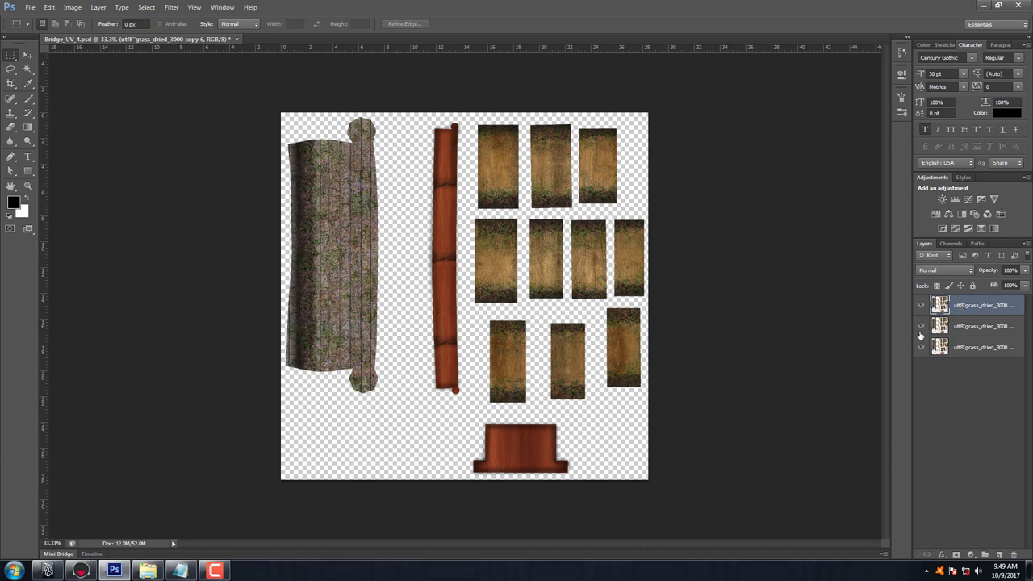
{"action": "left_click_drag", "start_coordinate": [921, 349], "coordinate": [924, 315]}
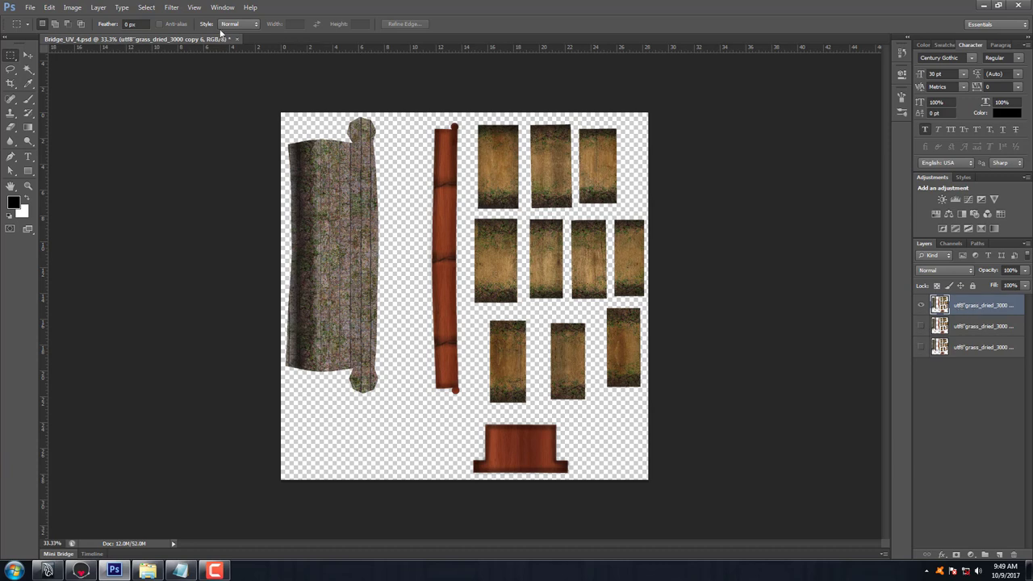
Set the NVIDIA NormalMapFilter scale to 2.
{"action": "left_click", "coordinate": [171, 7]}
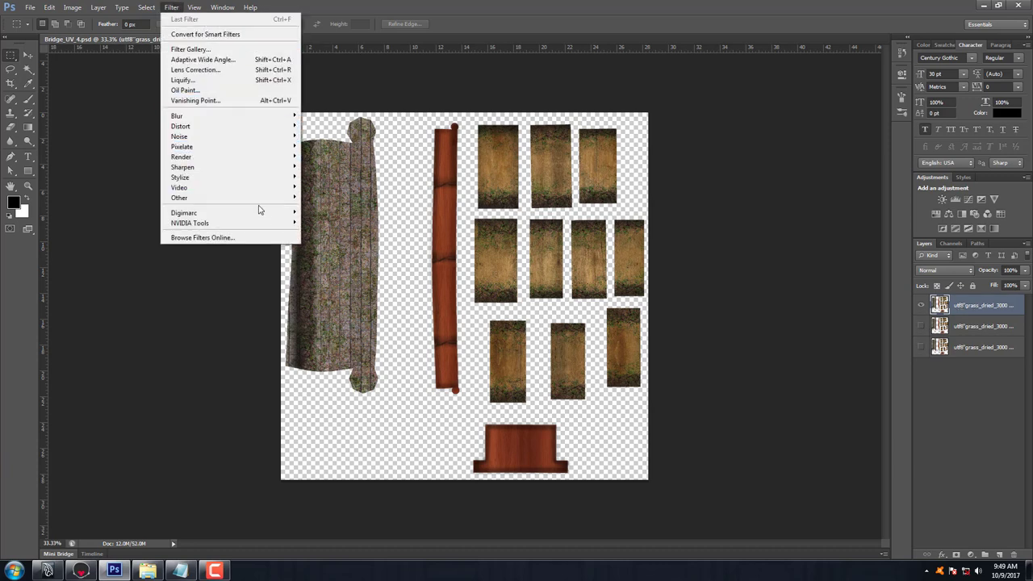
{"action": "mouse_move", "coordinate": [191, 223]}
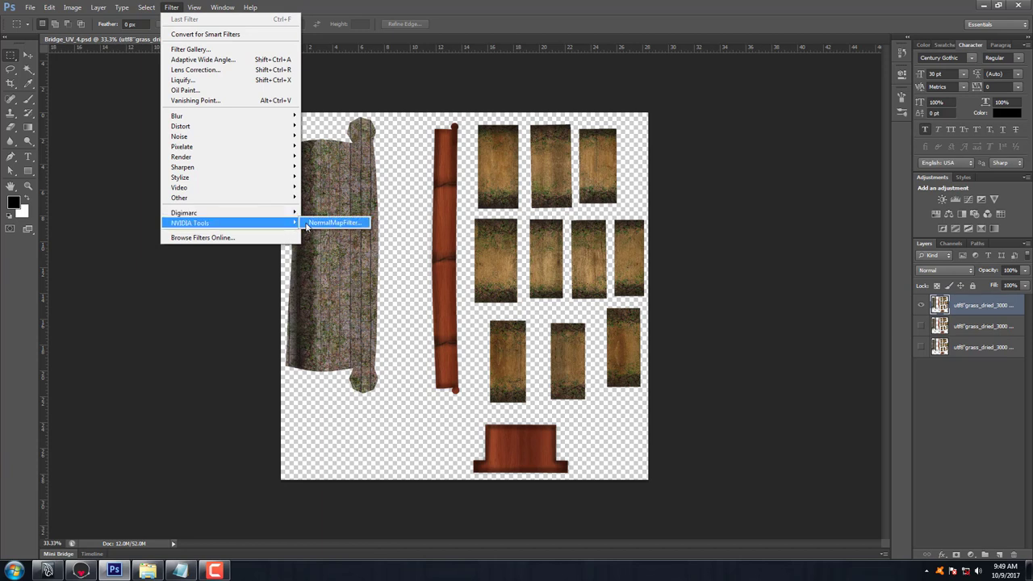
{"action": "left_click", "coordinate": [367, 226]}
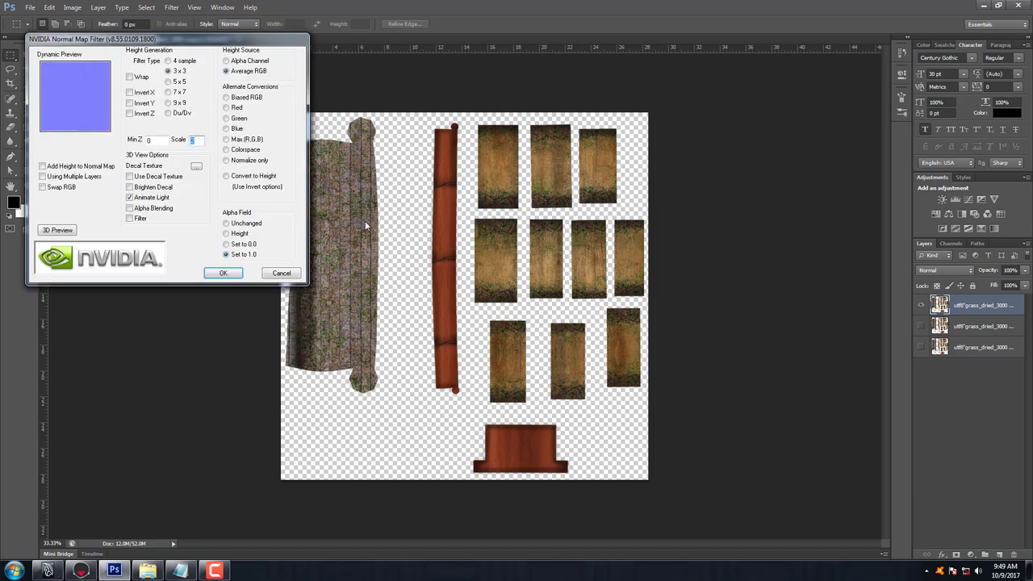
{"action": "type", "text": "2"}
Apply the NVIDIA normal map filter to the top layer.
{"action": "left_click", "coordinate": [224, 274]}
{"action": "left_click", "coordinate": [224, 274]}
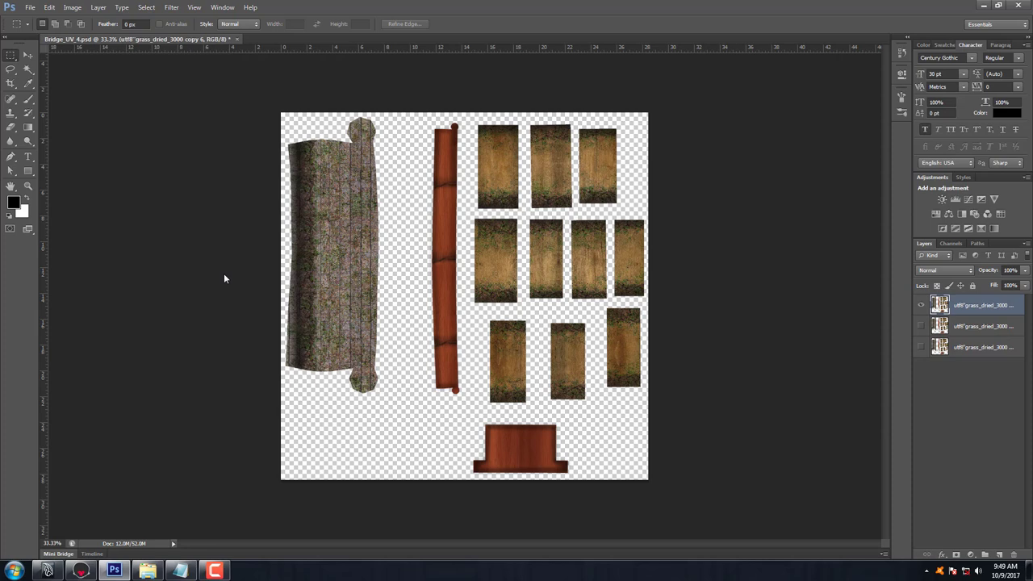
{"action": "scroll", "coordinate": [348, 289], "scroll_direction": "up", "scroll_amount": 2, "text": "alt"}
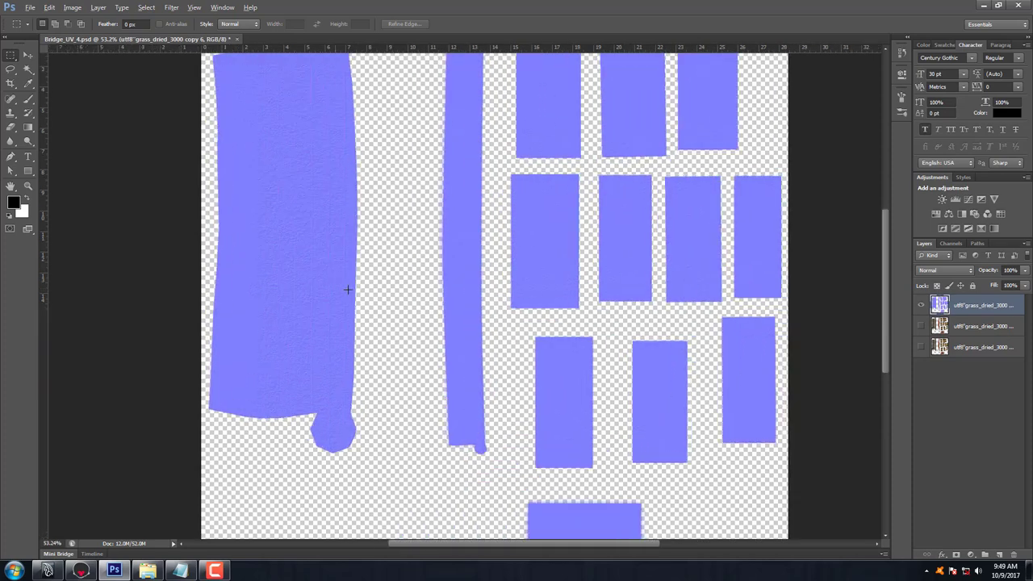
{"action": "scroll", "coordinate": [348, 289], "scroll_direction": "up", "scroll_amount": 1, "text": "alt"}
{"action": "scroll", "coordinate": [348, 289], "scroll_direction": "up", "scroll_amount": 1, "text": "alt"}
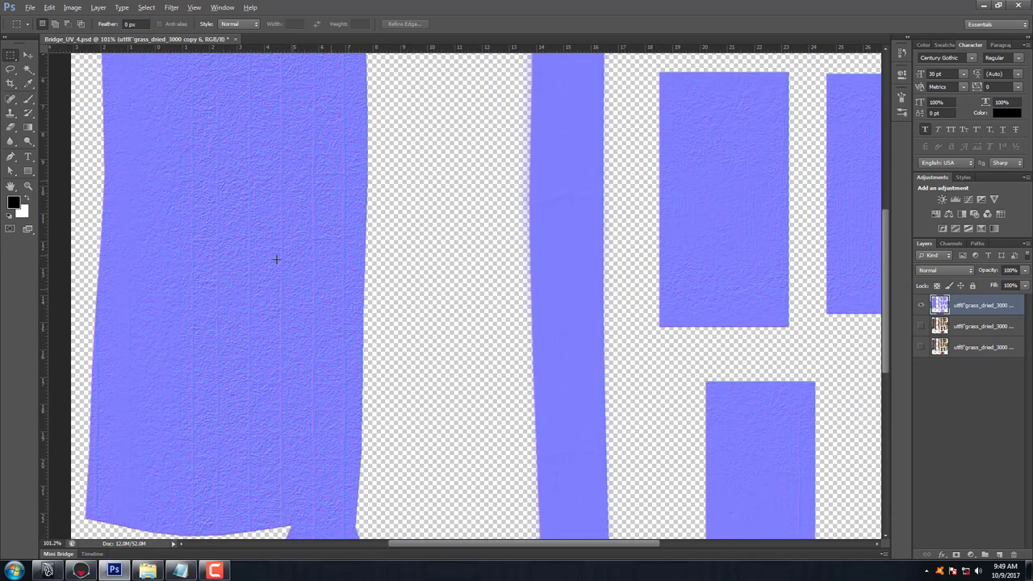
{"action": "left_click", "coordinate": [30, 59]}
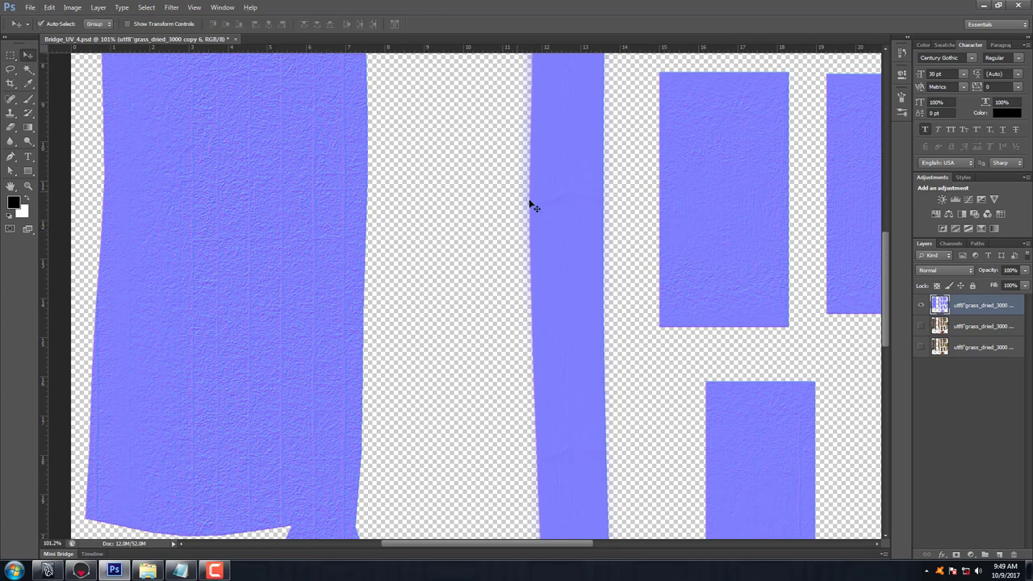
{"action": "scroll", "coordinate": [652, 311], "scroll_direction": "down", "scroll_amount": 1, "text": "alt"}
{"action": "scroll", "coordinate": [652, 309], "scroll_direction": "down", "scroll_amount": 2, "text": "alt"}
{"action": "scroll", "coordinate": [645, 302], "scroll_direction": "down", "scroll_amount": 1, "text": "alt"}
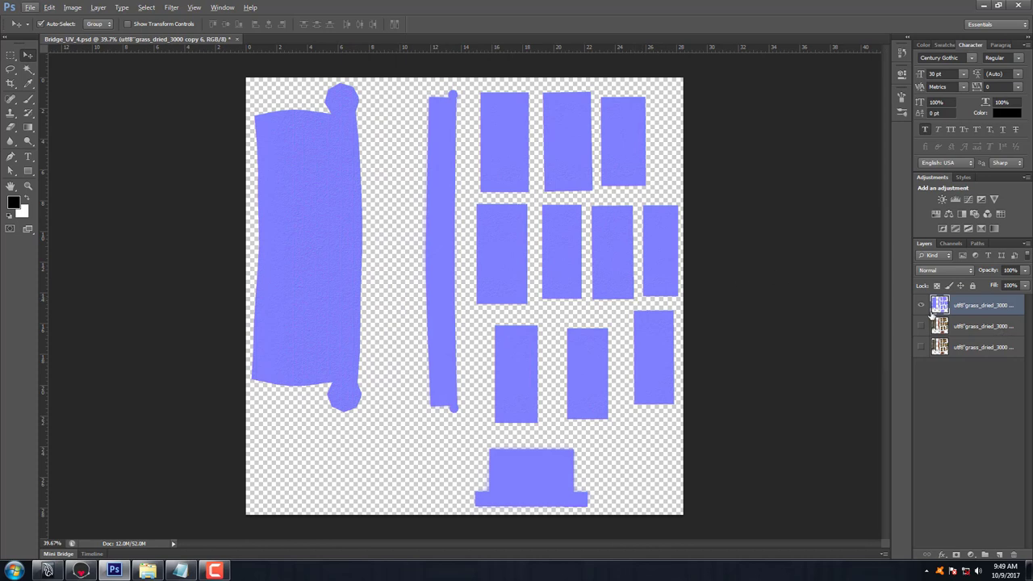
Rename the top layer 'Normal Map', hide it, and show the diffuse texture copy.
{"action": "left_click", "coordinate": [960, 307]}
{"action": "double_click", "coordinate": [962, 306]}
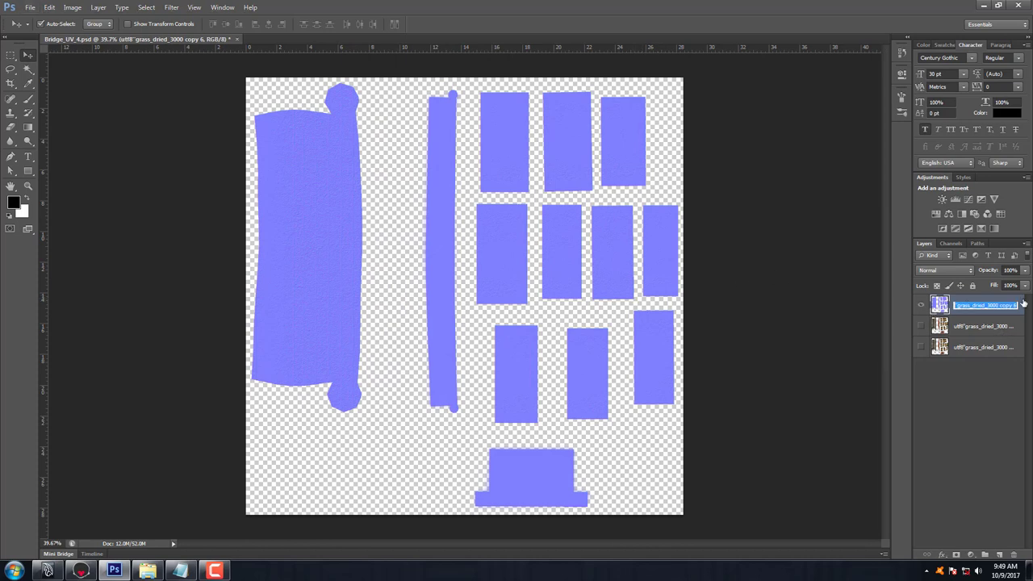
{"action": "type", "text": "Normal Map"}
{"action": "left_click", "coordinate": [947, 328]}
{"action": "left_click", "coordinate": [921, 306]}
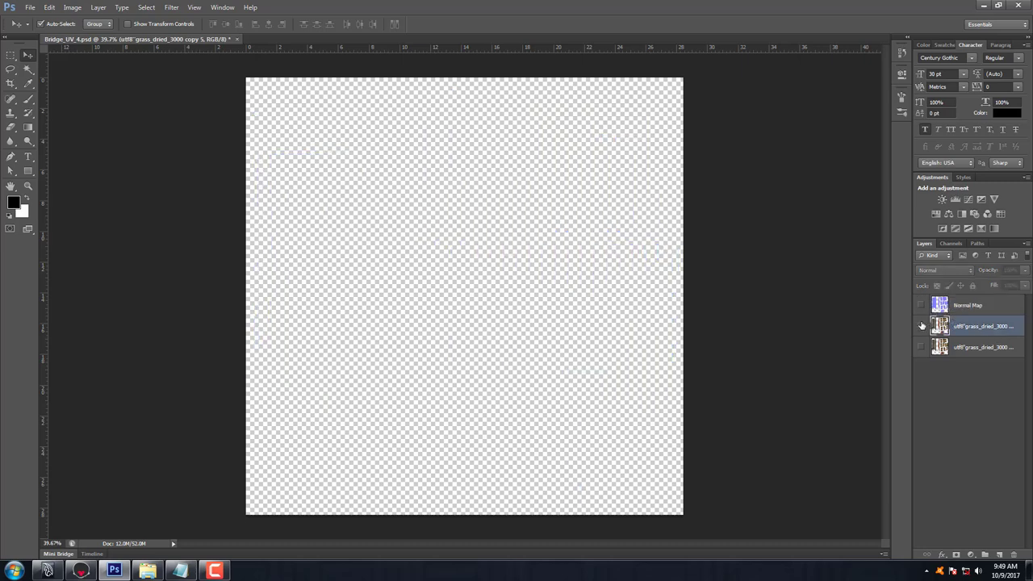
{"action": "left_click", "coordinate": [920, 326]}
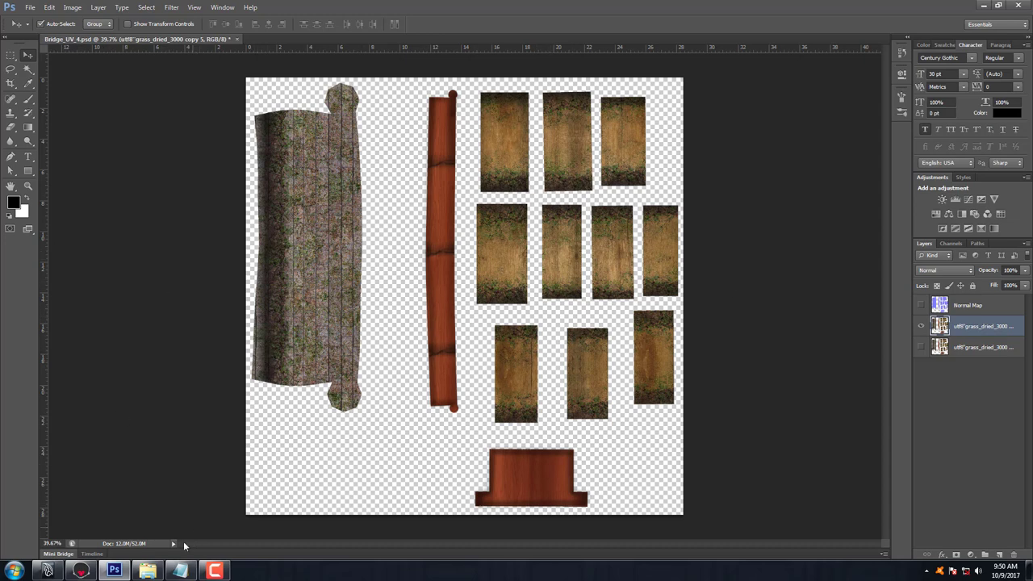
Add the line 'For spec map. 1st press cntrl + Shft + u' to the notes, then minimize Notepad.
{"action": "left_click", "coordinate": [180, 571]}
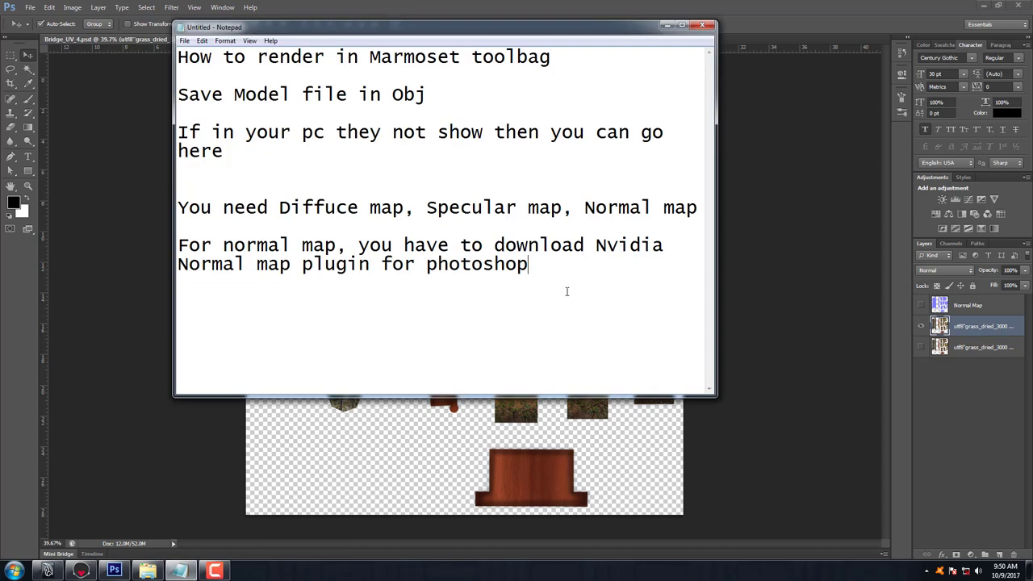
{"action": "type", "text": "For"}
{"action": "type", "text": " spec"}
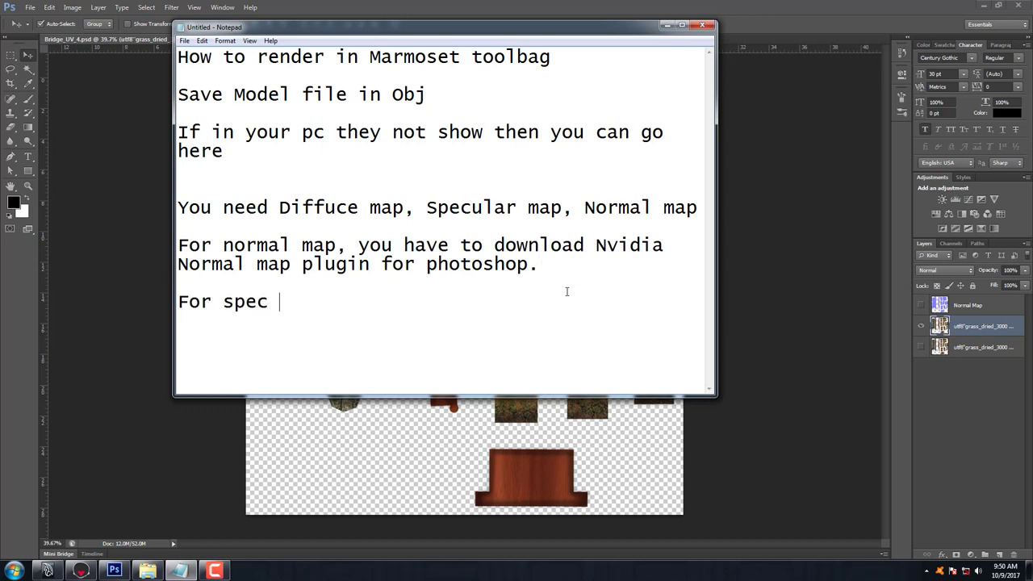
{"action": "type", "text": "map"}
{"action": "type", "text": ". P"}
{"action": "key", "text": "BackSpace"}
{"action": "type", "text": "1st"}
{"action": "key", "text": "BackSpace"}
{"action": "type", "text": "st pres"}
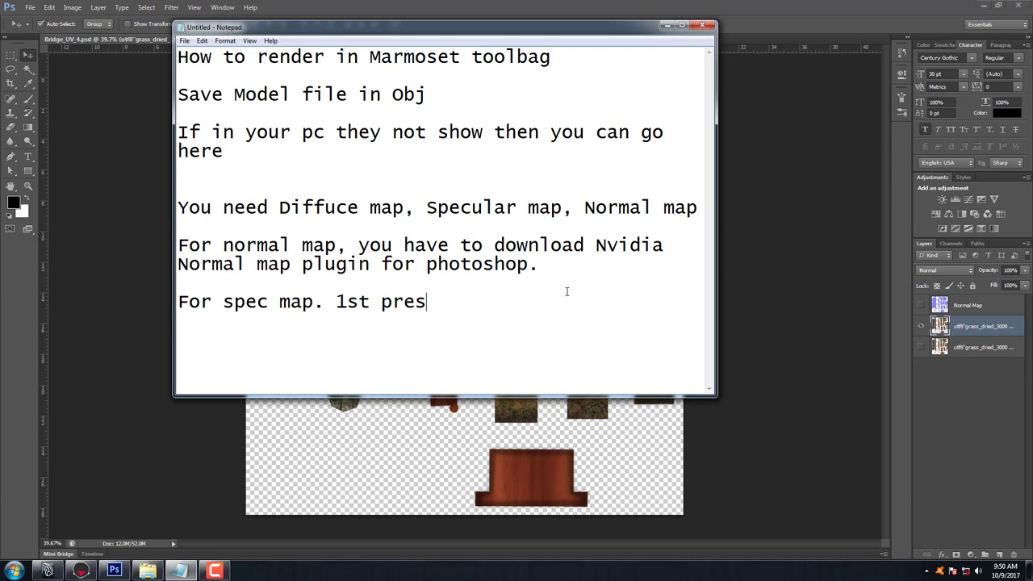
{"action": "type", "text": "s"}
{"action": "type", "text": " cntrl "}
{"action": "type", "text": "+ SH"}
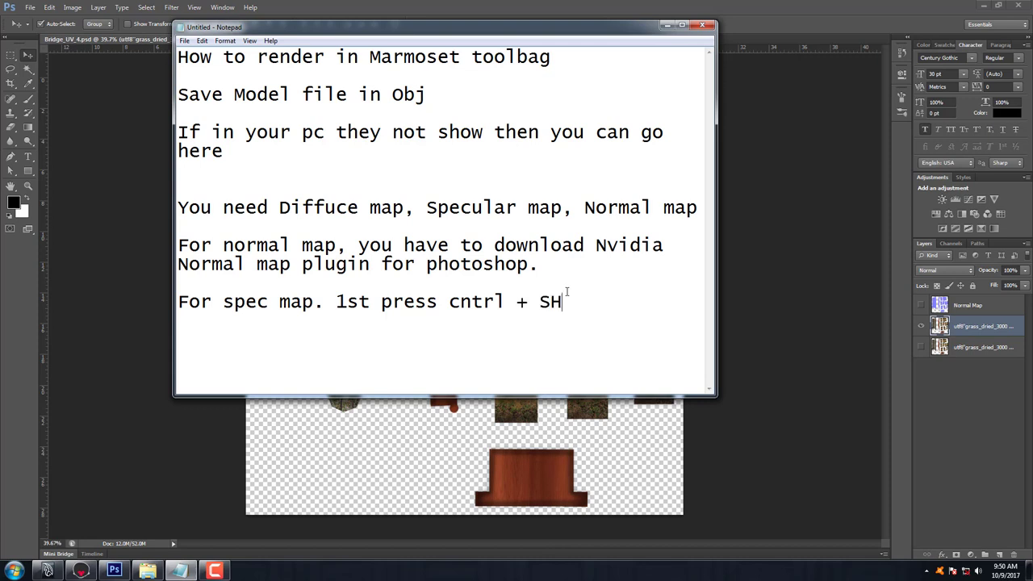
{"action": "type", "text": "t"}
{"action": "key", "text": "BackSpace"}
{"action": "key", "text": "BackSpace"}
{"action": "type", "text": "hft"}
{"action": "type", "text": " + u"}
{"action": "left_click", "coordinate": [666, 25]}
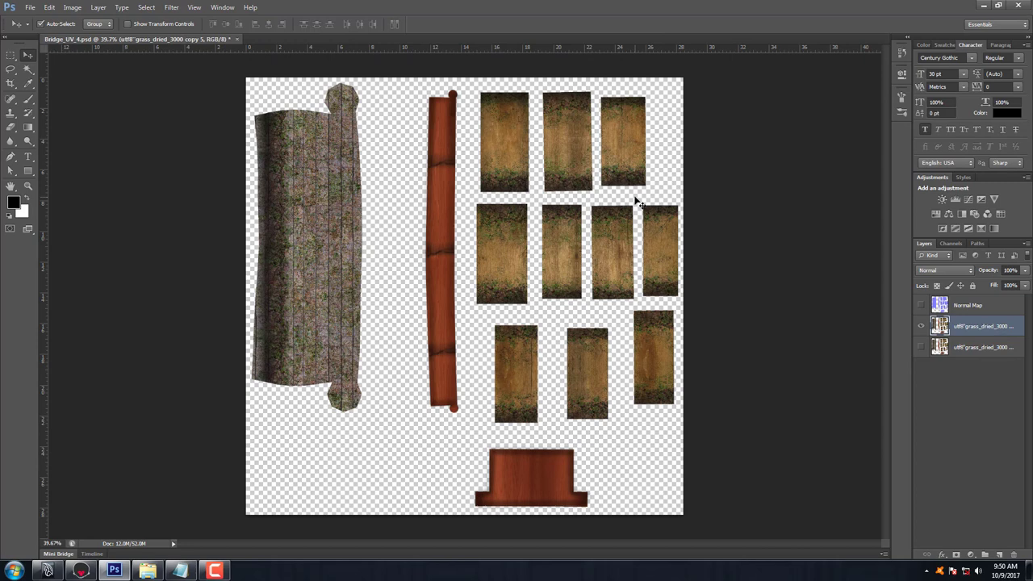
Desaturate the texture to greyscale and add 'than Cntrl + u' to the notes.
{"action": "key", "text": "ctrl+shift+u"}
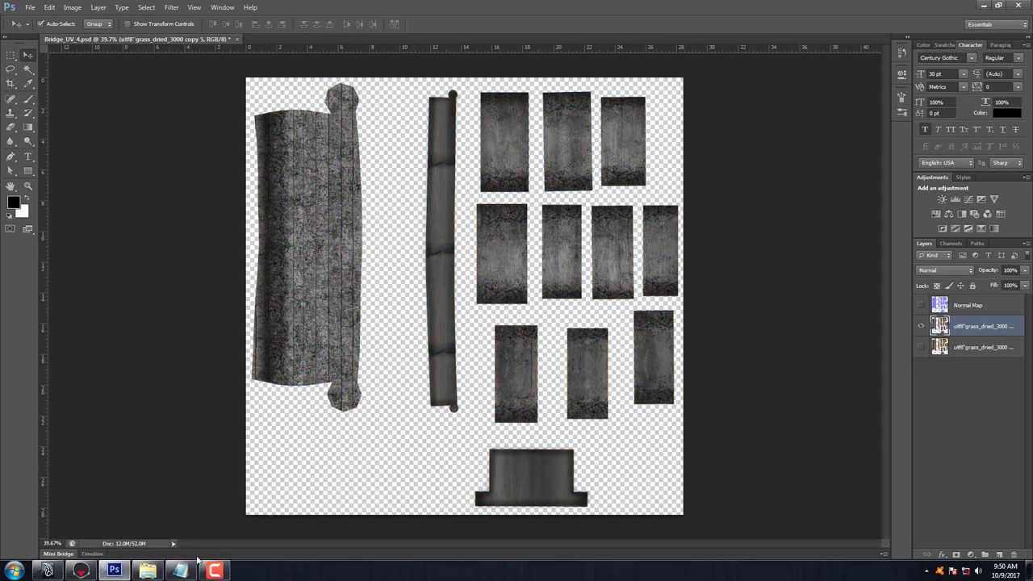
{"action": "left_click", "coordinate": [181, 571]}
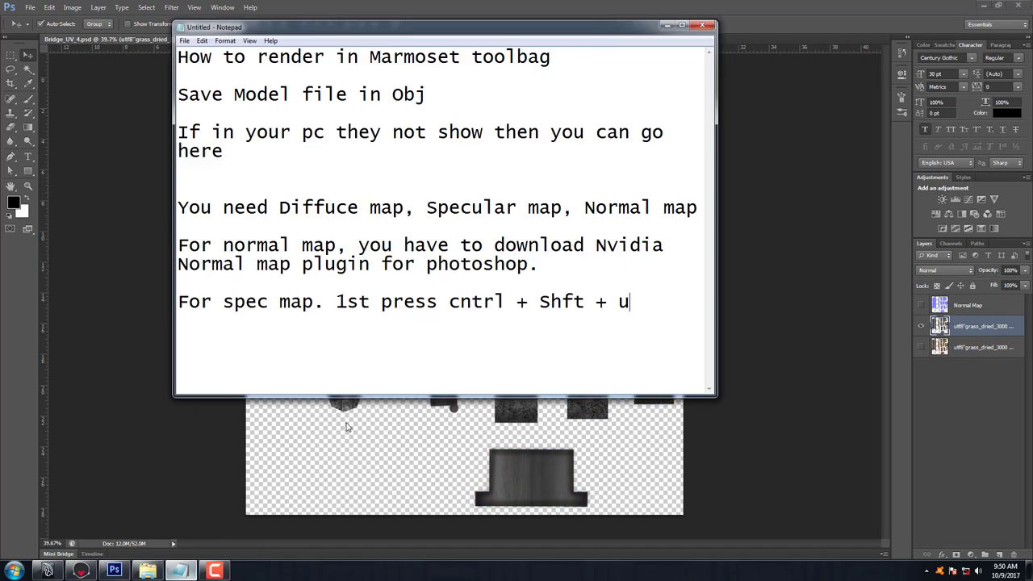
{"action": "left_click", "coordinate": [654, 317]}
{"action": "type", "text": "t"}
{"action": "type", "text": "hne"}
{"action": "key", "text": "BackSpace"}
{"action": "key", "text": "BackSpace"}
{"action": "type", "text": "an "}
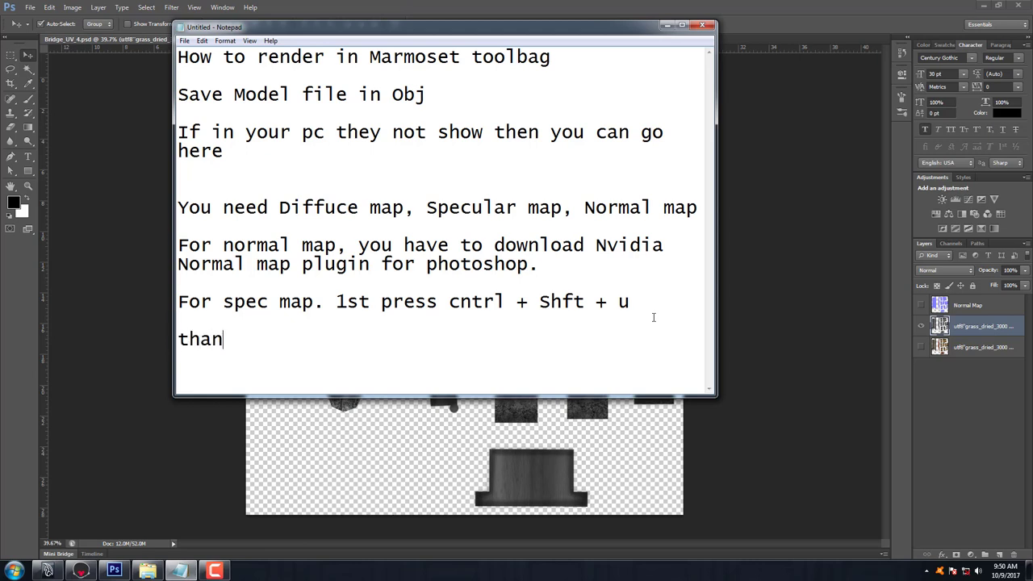
{"action": "type", "text": "Cntrl "}
{"action": "type", "text": "+ u"}
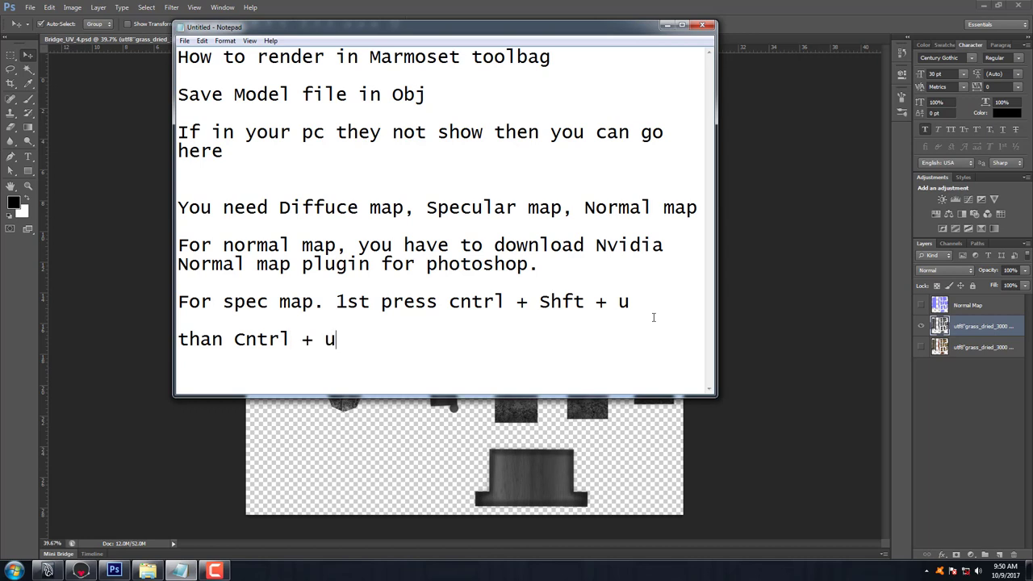
{"action": "left_click", "coordinate": [667, 25]}
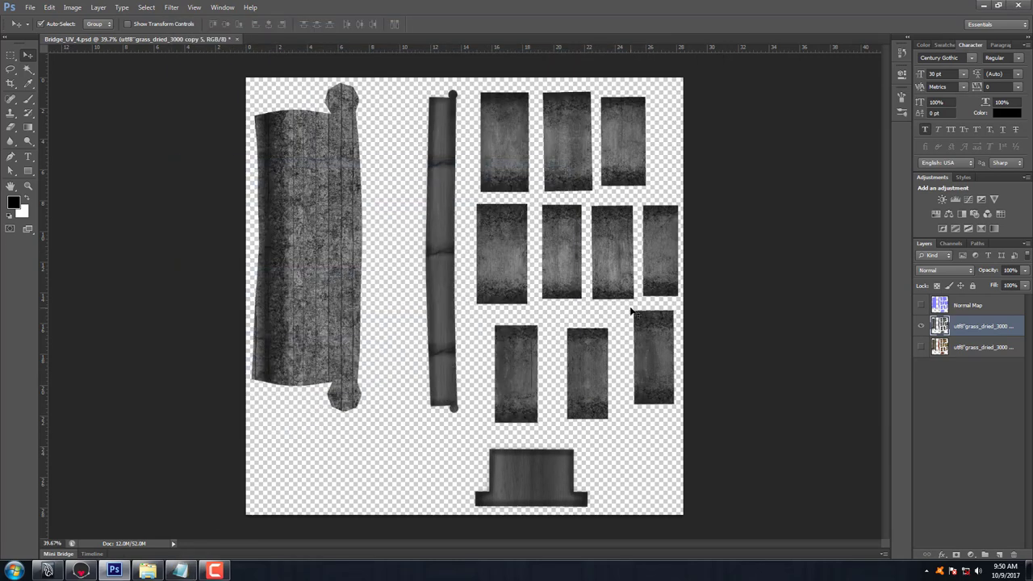
Darken the texture with Hue/Saturation at saturation -14 and lightness -46.
{"action": "key", "text": "ctrl+u"}
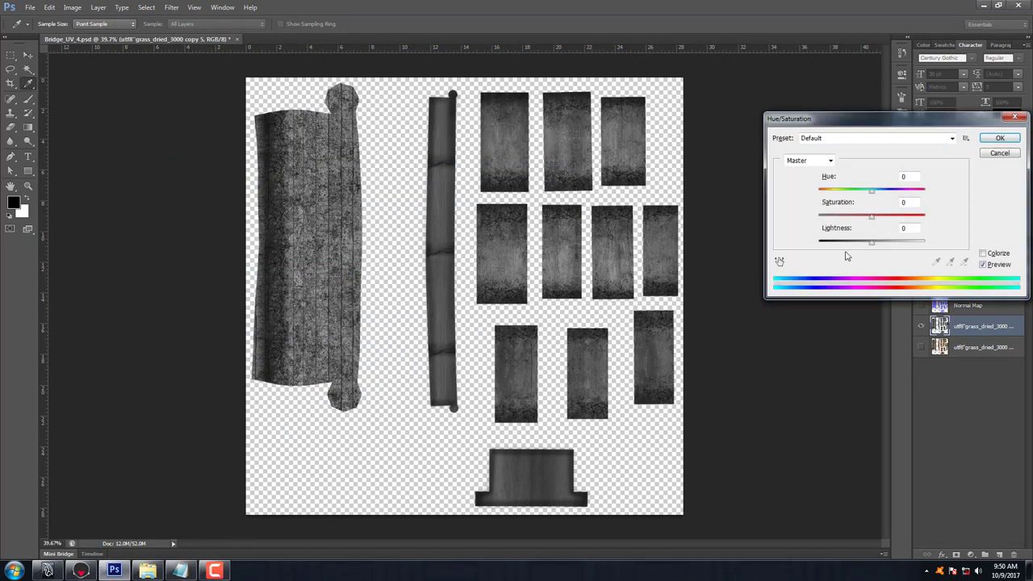
{"action": "mouse_move", "coordinate": [871, 246]}
{"action": "left_mouse_down"}
{"action": "mouse_move", "coordinate": [856, 247]}
{"action": "mouse_move", "coordinate": [865, 217]}
{"action": "left_mouse_up"}
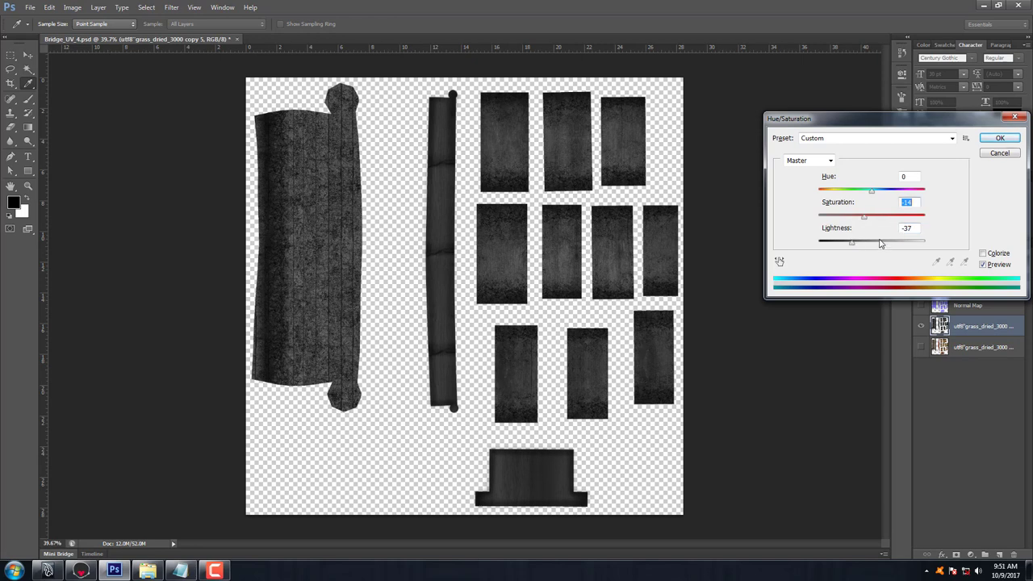
{"action": "left_click", "coordinate": [986, 142]}
{"action": "left_click_drag", "start_coordinate": [852, 248], "coordinate": [848, 246]}
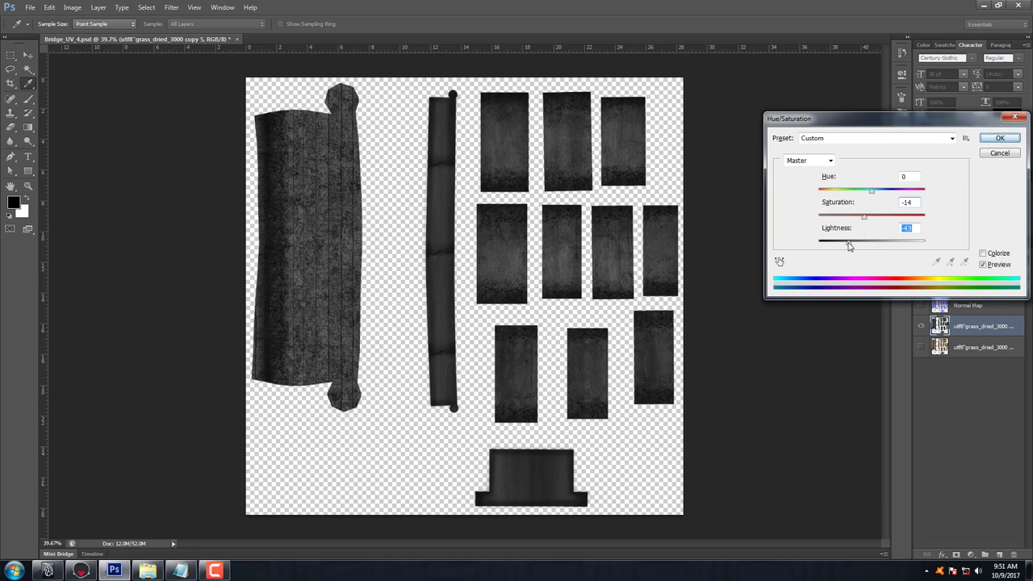
{"action": "left_click", "coordinate": [1000, 138]}
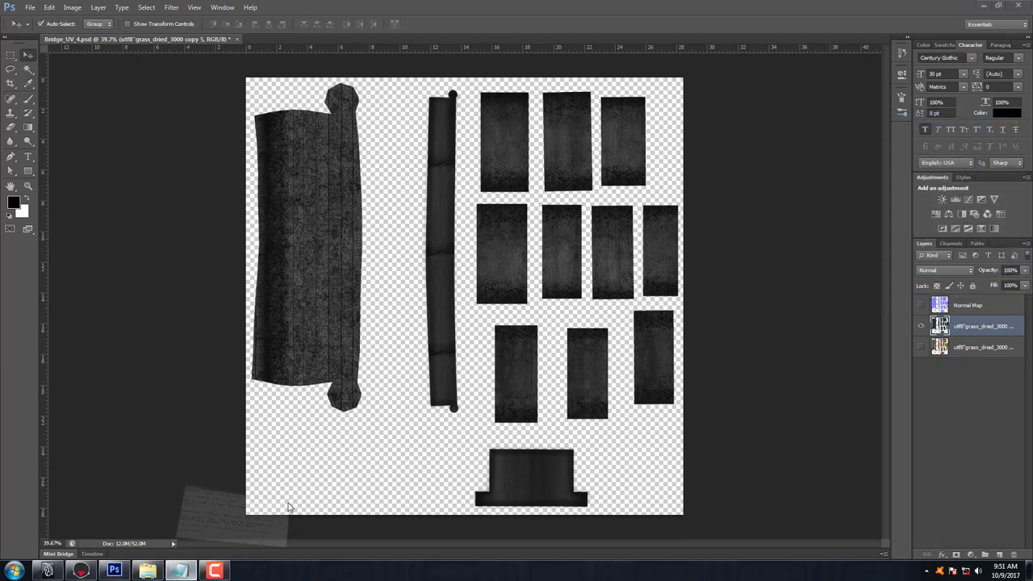
{"action": "left_click", "coordinate": [180, 570]}
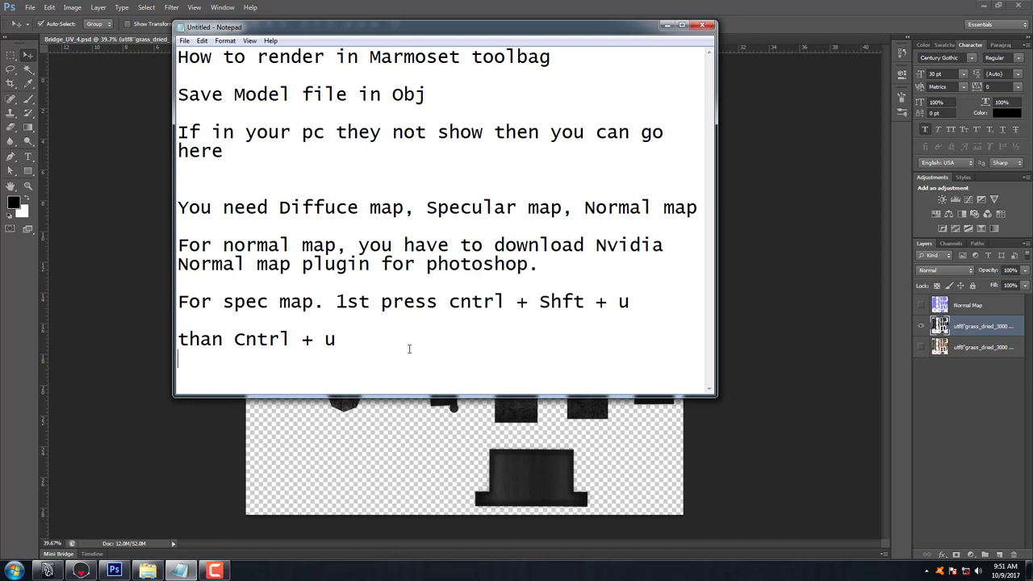
Note 'Cntrl + L', then apply Levels with black point 41 and midtones 1.75.
{"action": "type", "text": "Cntr"}
{"action": "type", "text": "l + "}
{"action": "type", "text": "L"}
{"action": "left_click", "coordinate": [666, 25]}
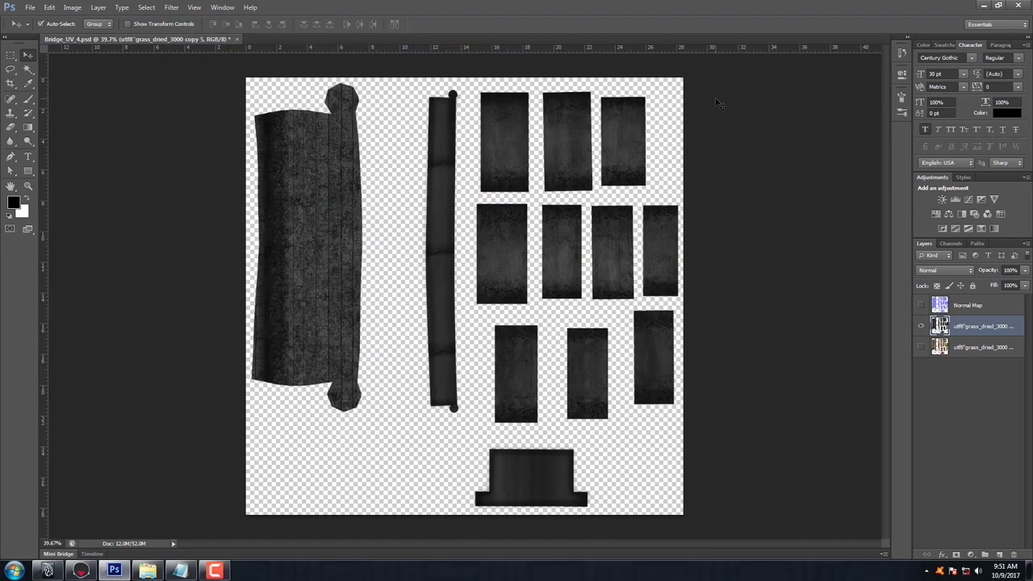
{"action": "key", "text": "ctrl+l"}
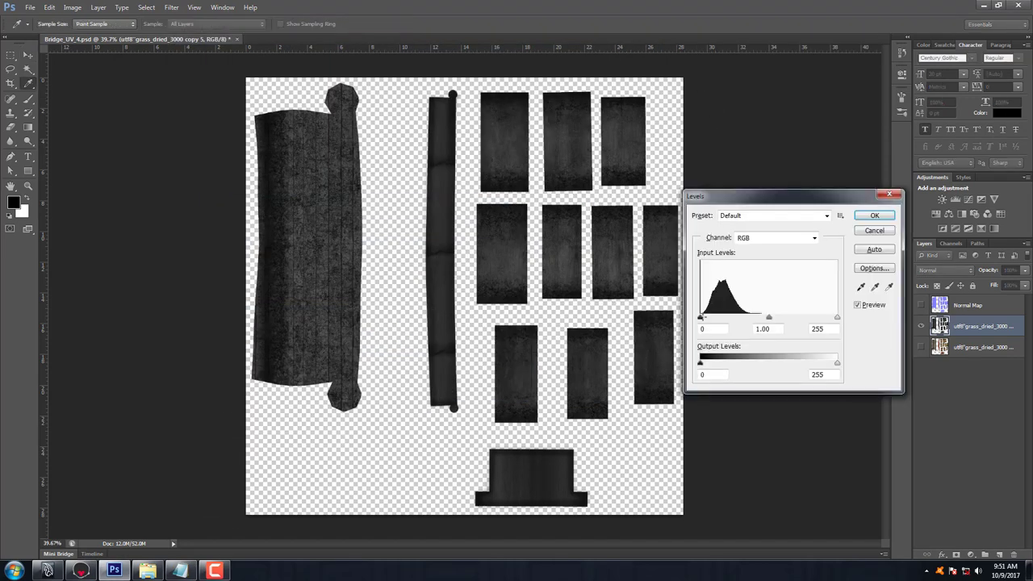
{"action": "left_click_drag", "start_coordinate": [700, 318], "coordinate": [762, 320]}
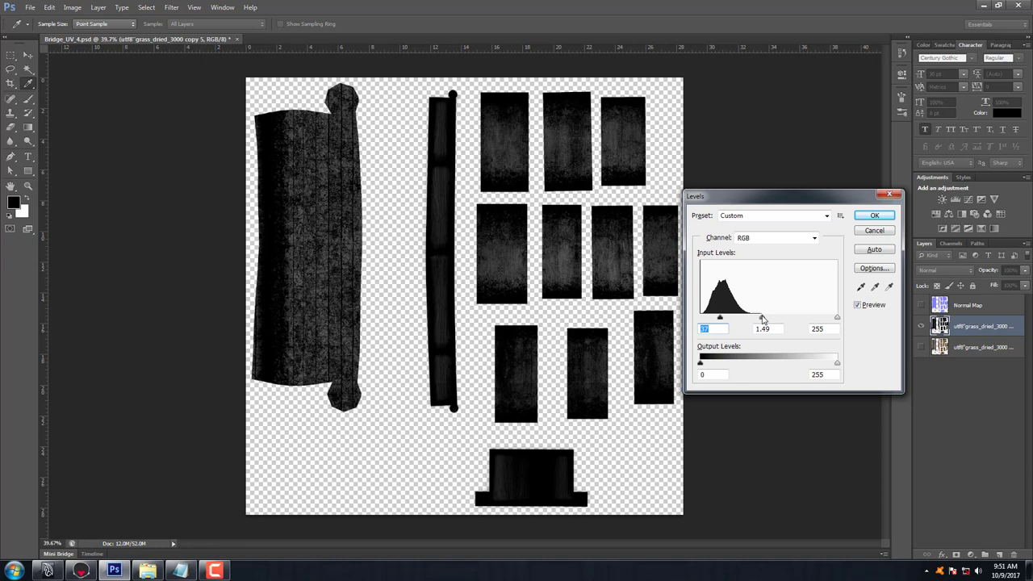
{"action": "left_click", "coordinate": [763, 318]}
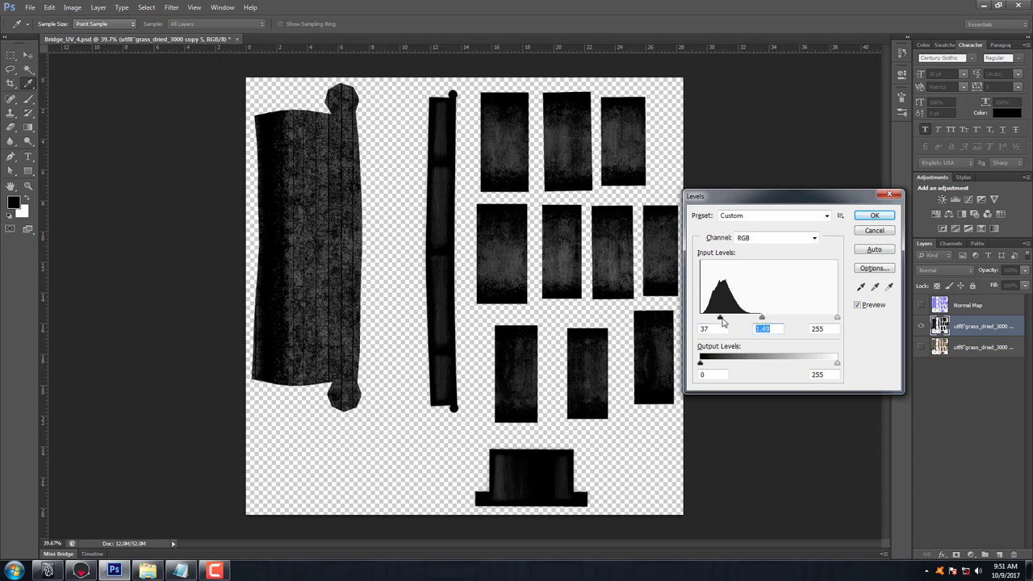
{"action": "left_click_drag", "start_coordinate": [762, 318], "coordinate": [759, 320]}
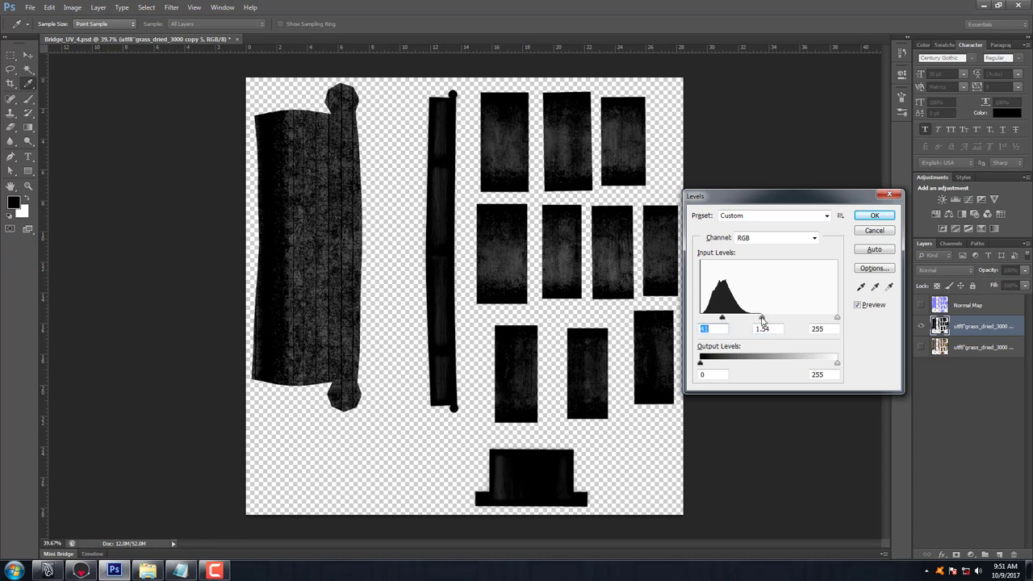
{"action": "key", "text": "Tab"}
{"action": "left_click_drag", "start_coordinate": [760, 314], "coordinate": [757, 317]}
{"action": "left_click", "coordinate": [872, 218]}
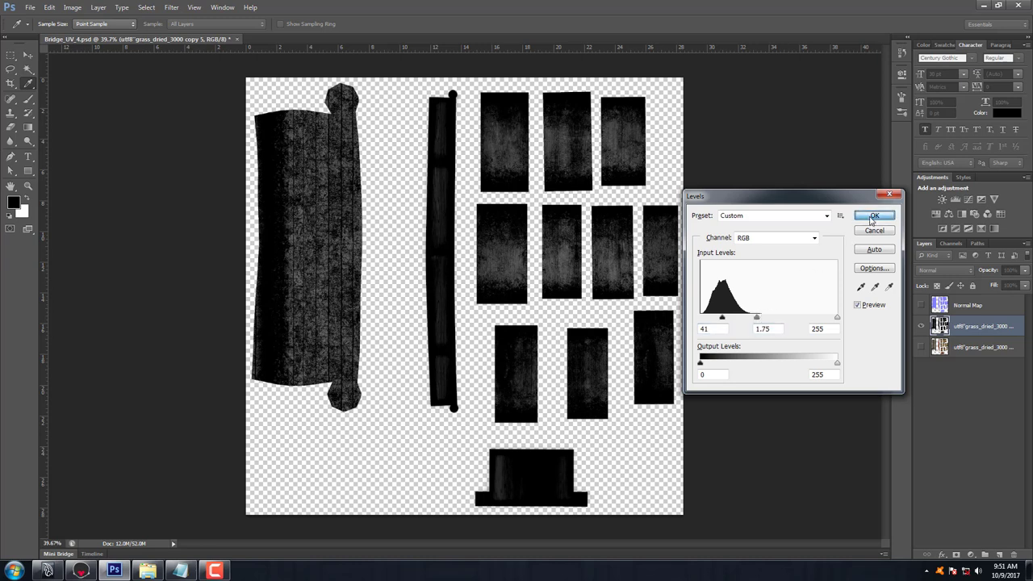
{"action": "left_click", "coordinate": [180, 571]}
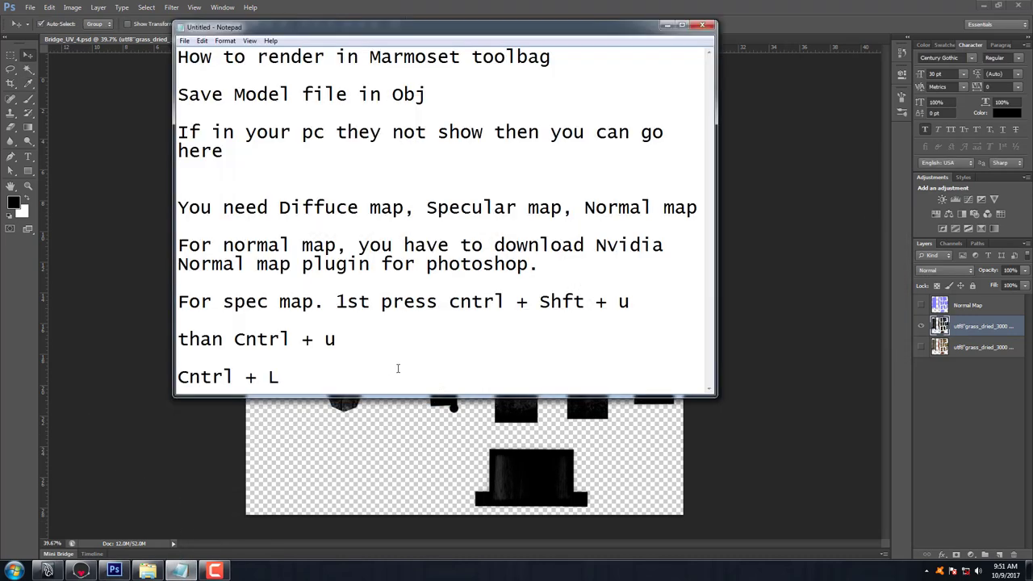
Add the note 'Press + O for Dodge tool' with 'O for orange' on a new line.
{"action": "key", "text": "Return"}
{"action": "key", "text": "Return"}
{"action": "type", "text": "Press "}
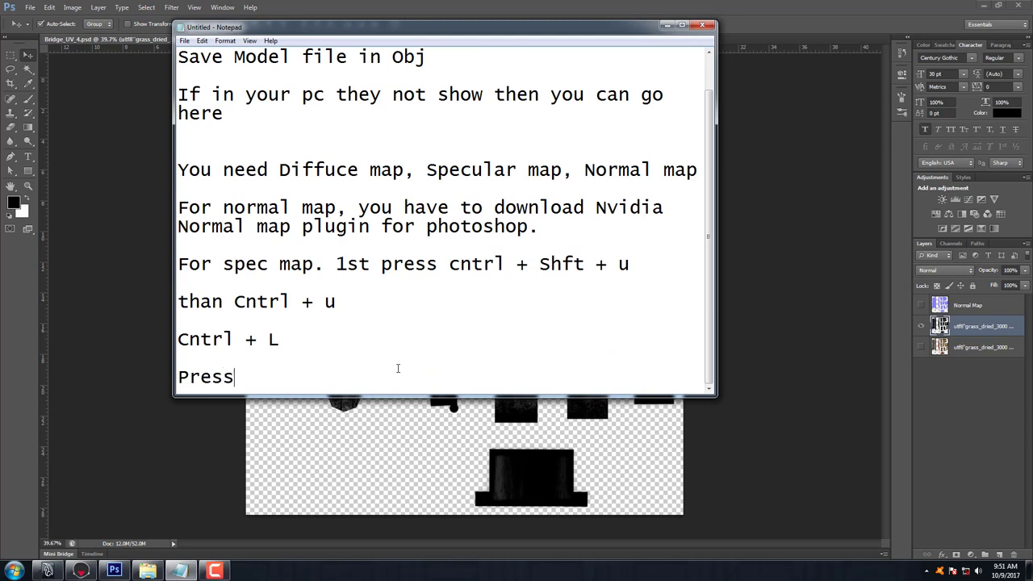
{"action": "type", "text": "="}
{"action": "key", "text": "BackSpace"}
{"action": "type", "text": "+ O "}
{"action": "type", "text": "for "}
{"action": "type", "text": "Dodge too"}
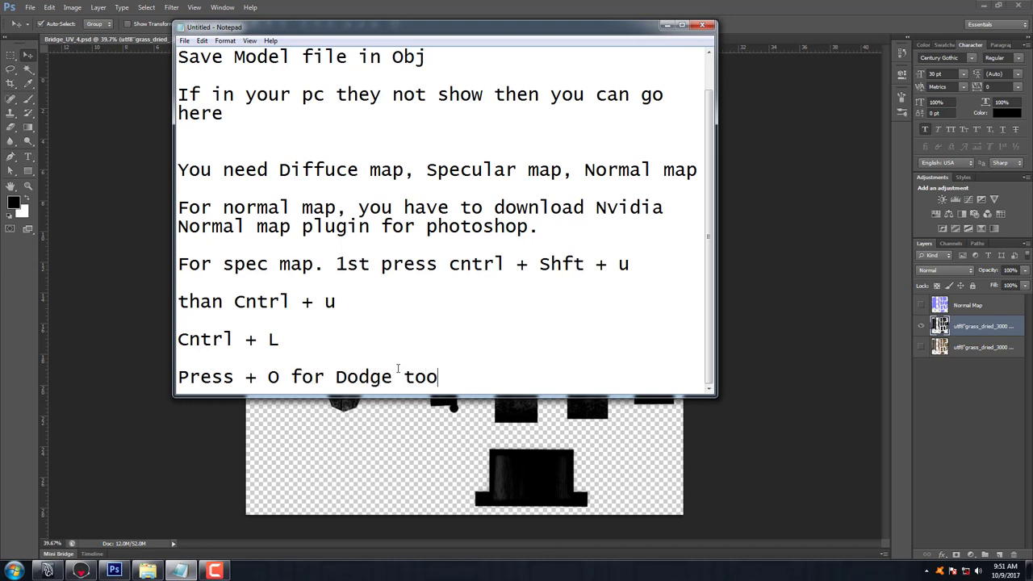
{"action": "type", "text": "l"}
{"action": "left_click", "coordinate": [325, 376]}
{"action": "left_click", "coordinate": [480, 372]}
{"action": "type", "text": "O for or"}
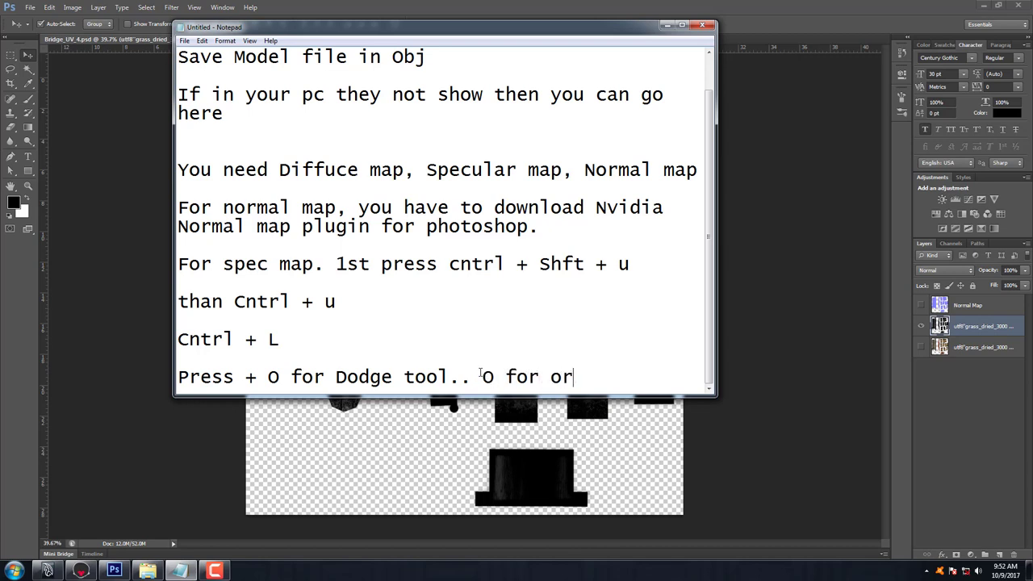
{"action": "type", "text": "ange"}
Finish the dodge note with 'also you get dodge tool here.' and pick the Dodge Tool.
{"action": "left_click", "coordinate": [667, 25]}
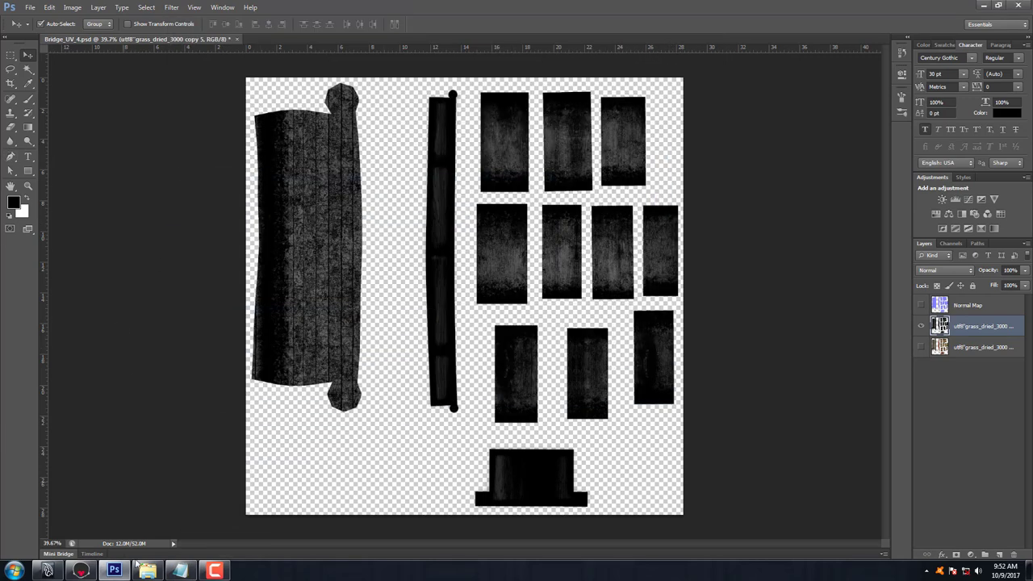
{"action": "left_click", "coordinate": [196, 571]}
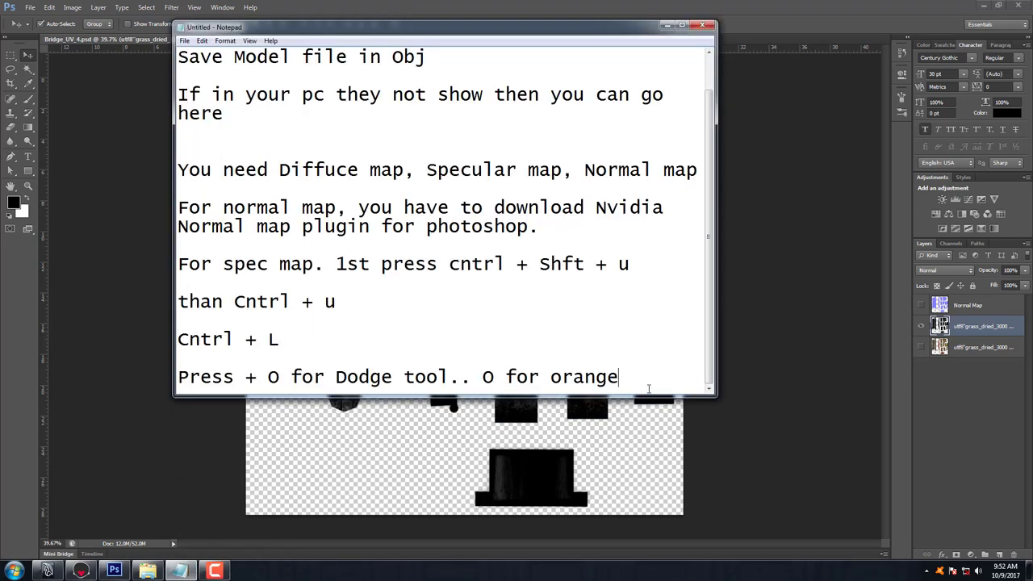
{"action": "type", "text": " also y"}
{"action": "type", "text": "ou get d"}
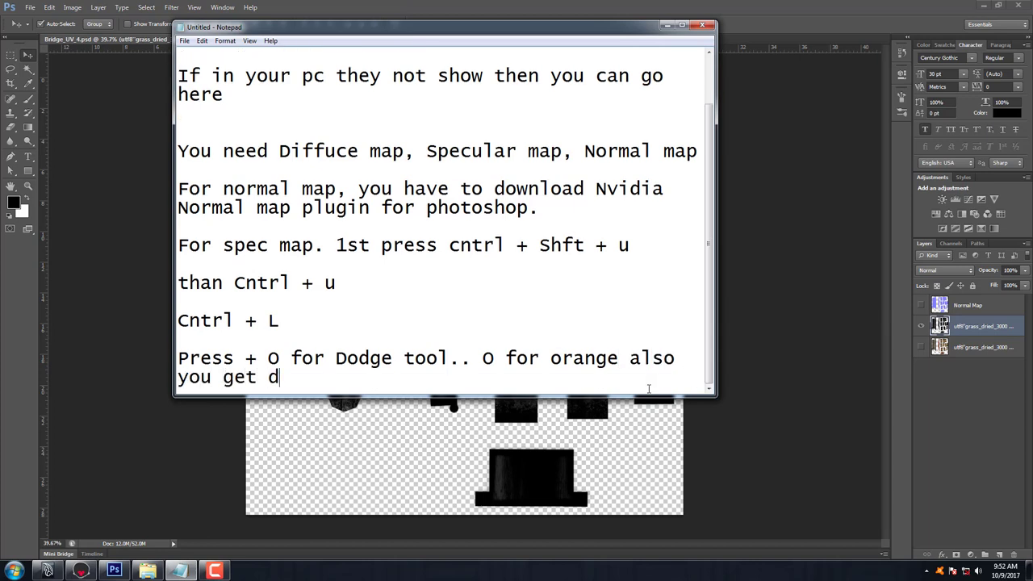
{"action": "type", "text": "odge tool "}
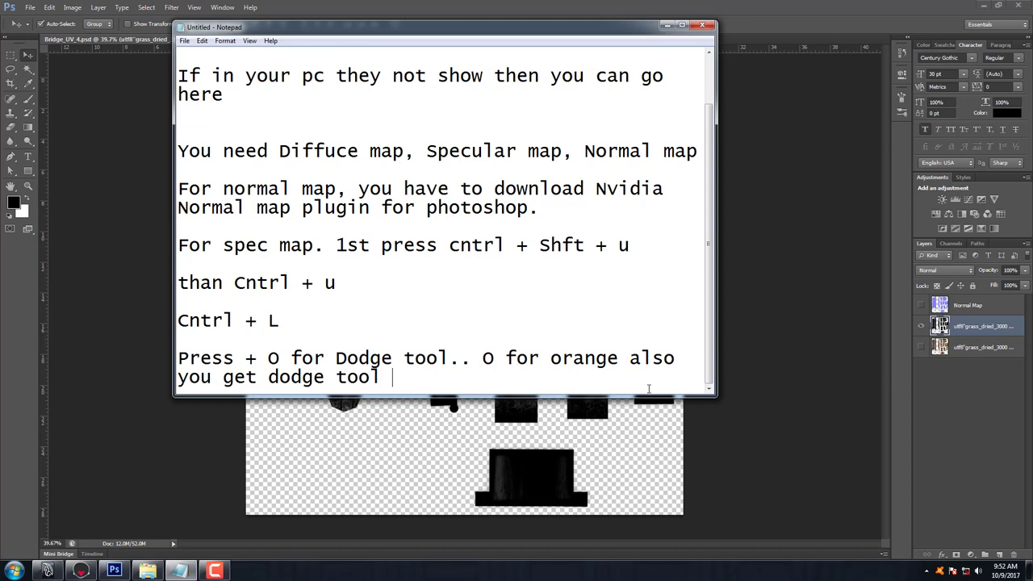
{"action": "type", "text": "here."}
{"action": "left_click", "coordinate": [666, 25]}
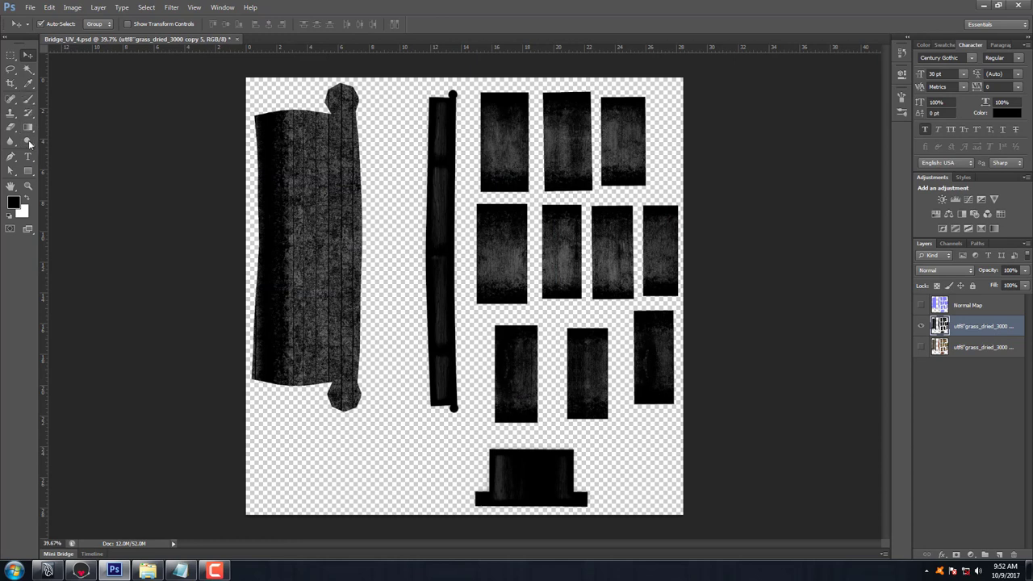
{"action": "left_click", "coordinate": [30, 143]}
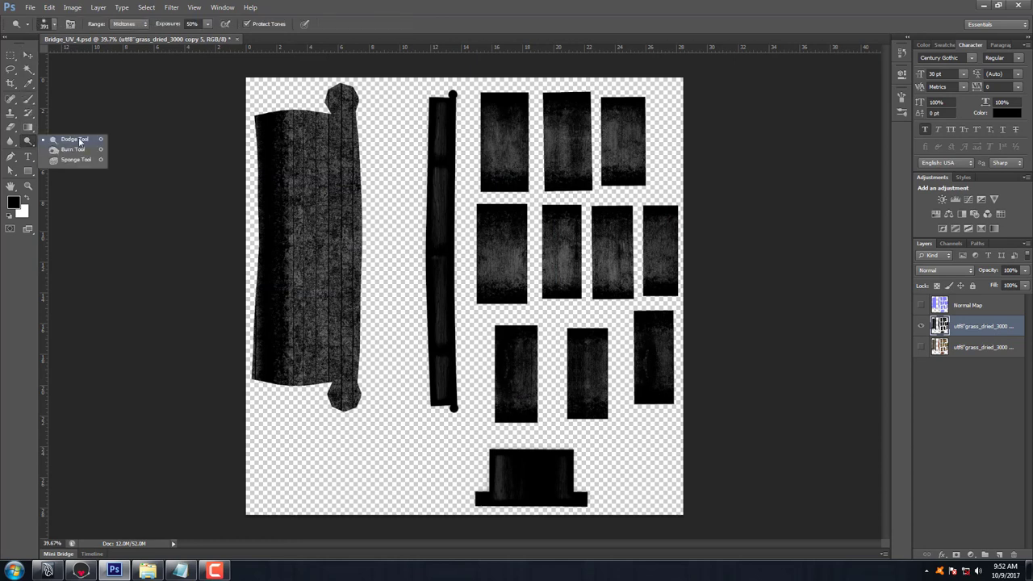
Dodge the left plank, second-row pieces and lower-right plank centre at Midtones, 50% exposure.
{"action": "left_click", "coordinate": [78, 140]}
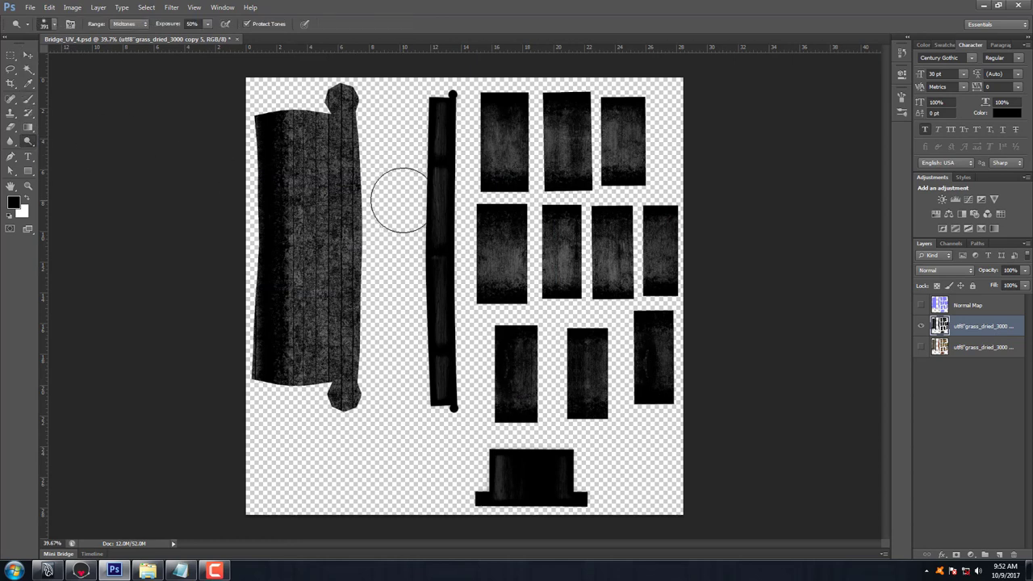
{"action": "mouse_move", "coordinate": [339, 208]}
{"action": "left_mouse_down"}
{"action": "mouse_move", "coordinate": [323, 259]}
{"action": "mouse_move", "coordinate": [309, 189]}
{"action": "mouse_move", "coordinate": [312, 288]}
{"action": "mouse_move", "coordinate": [330, 194]}
{"action": "mouse_move", "coordinate": [299, 242]}
{"action": "mouse_move", "coordinate": [339, 397]}
{"action": "mouse_move", "coordinate": [341, 137]}
{"action": "mouse_move", "coordinate": [348, 376]}
{"action": "left_mouse_up"}
{"action": "mouse_move", "coordinate": [514, 257]}
{"action": "left_mouse_down"}
{"action": "mouse_move", "coordinate": [596, 251]}
{"action": "mouse_move", "coordinate": [666, 299]}
{"action": "mouse_move", "coordinate": [587, 373]}
{"action": "mouse_move", "coordinate": [515, 383]}
{"action": "mouse_move", "coordinate": [546, 473]}
{"action": "mouse_move", "coordinate": [519, 477]}
{"action": "mouse_move", "coordinate": [541, 477]}
{"action": "mouse_move", "coordinate": [516, 476]}
{"action": "mouse_move", "coordinate": [542, 450]}
{"action": "mouse_move", "coordinate": [426, 162]}
{"action": "mouse_move", "coordinate": [414, 369]}
{"action": "mouse_move", "coordinate": [438, 253]}
{"action": "mouse_move", "coordinate": [519, 173]}
{"action": "mouse_move", "coordinate": [508, 127]}
{"action": "mouse_move", "coordinate": [579, 158]}
{"action": "mouse_move", "coordinate": [561, 138]}
{"action": "mouse_move", "coordinate": [634, 135]}
{"action": "left_mouse_up"}
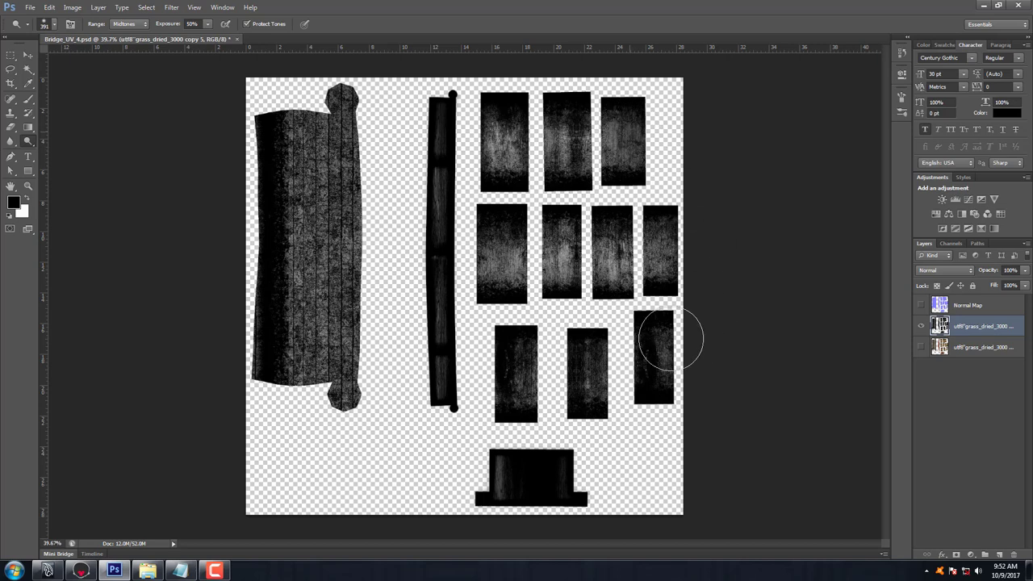
{"action": "left_click_drag", "start_coordinate": [669, 342], "coordinate": [658, 358]}
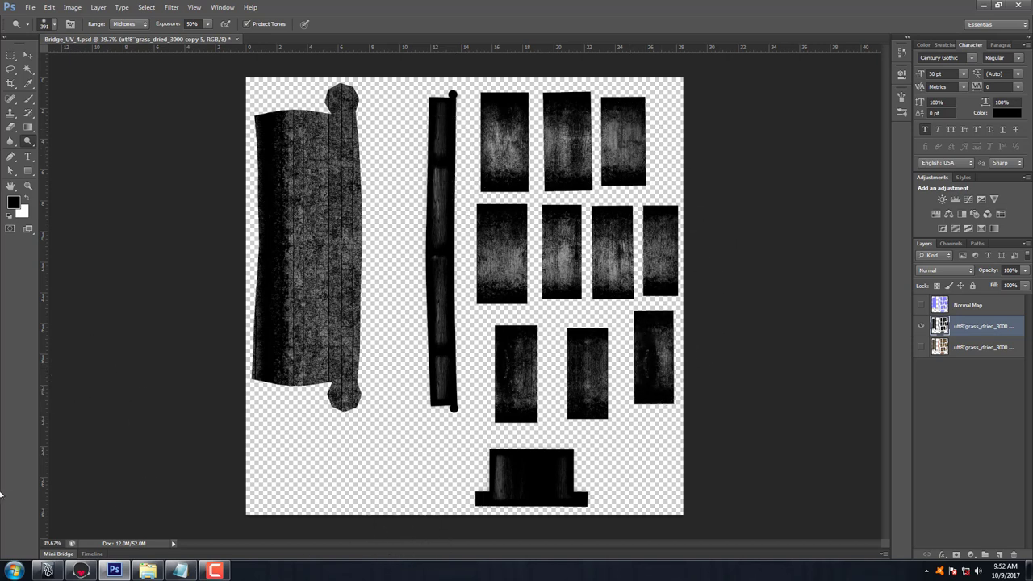
Rename the copy layer Specular Map and the bottom layer Diffuce map, and show Diffuce and Normal Map.
{"action": "double_click", "coordinate": [975, 327]}
{"action": "type", "text": "E"}
{"action": "key", "text": "Return"}
{"action": "double_click", "coordinate": [987, 347]}
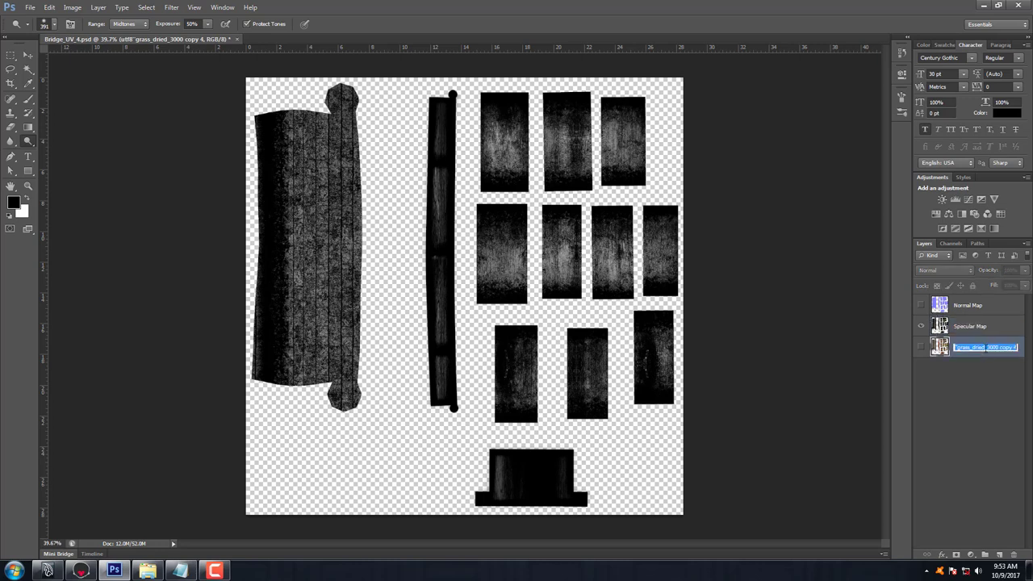
{"action": "type", "text": "Diffuce map"}
{"action": "left_click", "coordinate": [920, 347]}
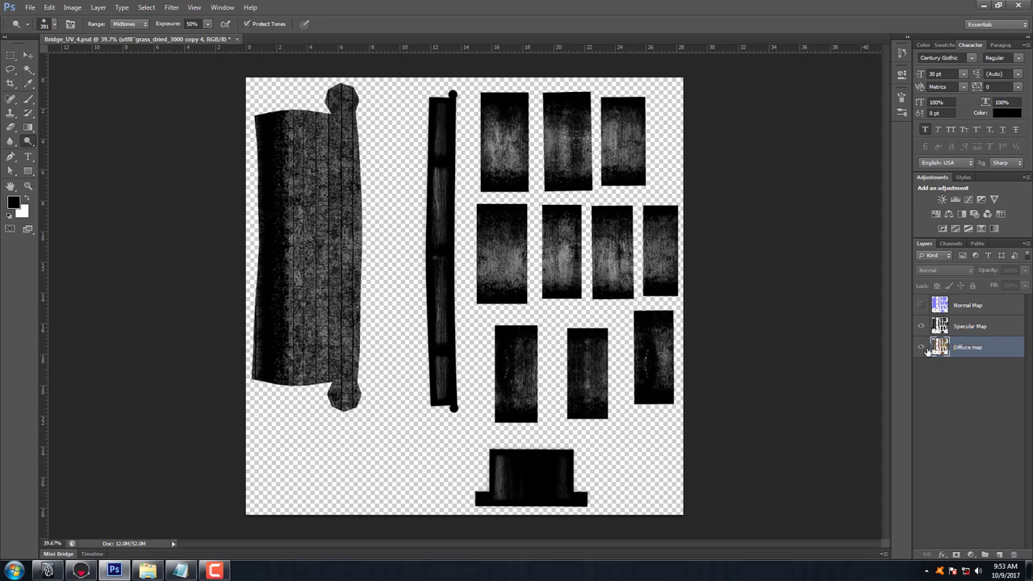
{"action": "left_click", "coordinate": [922, 306]}
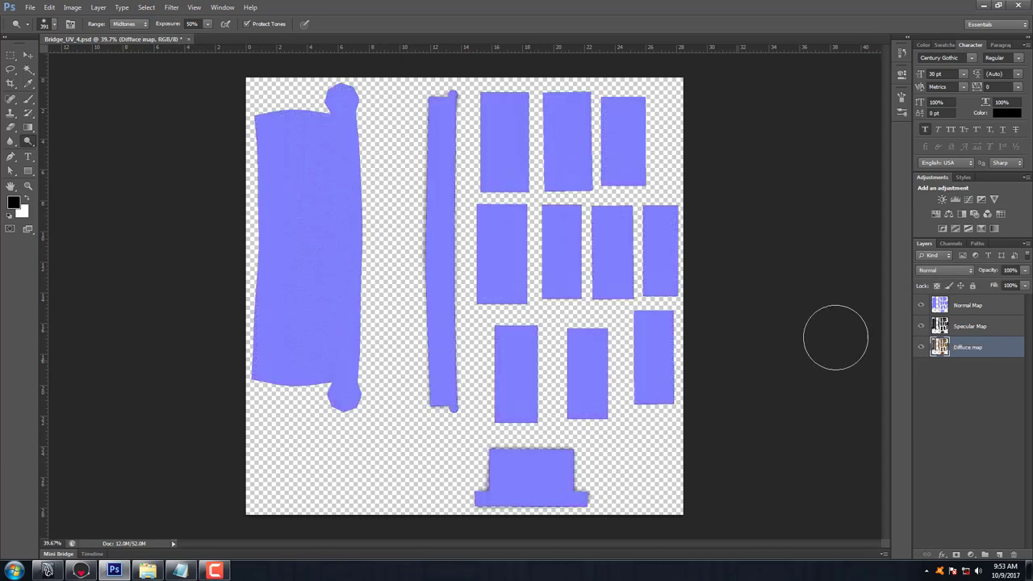
Write 'save file on Targa' on a new line in the notes and minimize Notepad.
{"action": "left_click", "coordinate": [186, 572]}
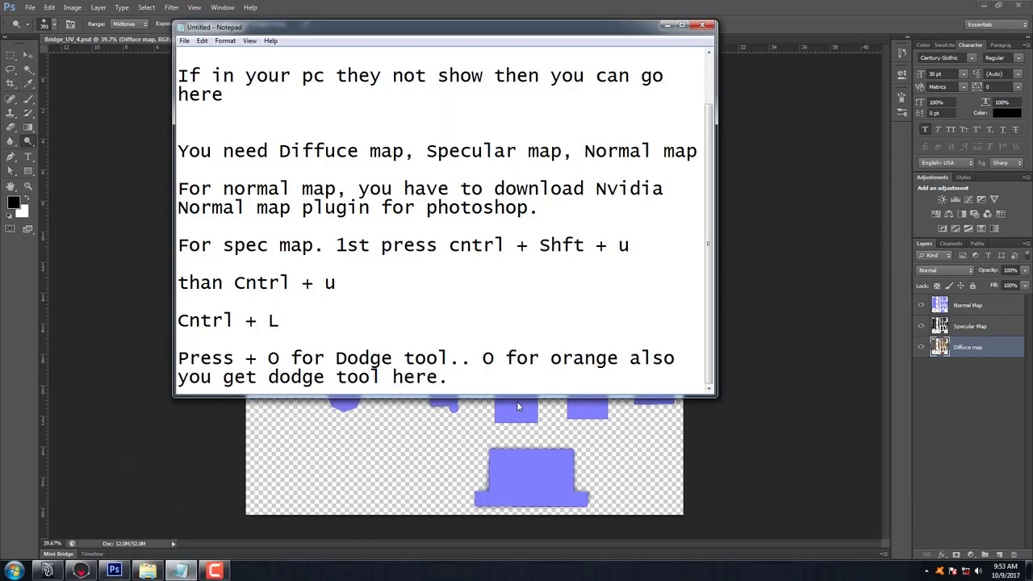
{"action": "key", "text": "Return"}
{"action": "key", "text": "Return"}
{"action": "key", "text": "Return"}
{"action": "type", "text": "sav"}
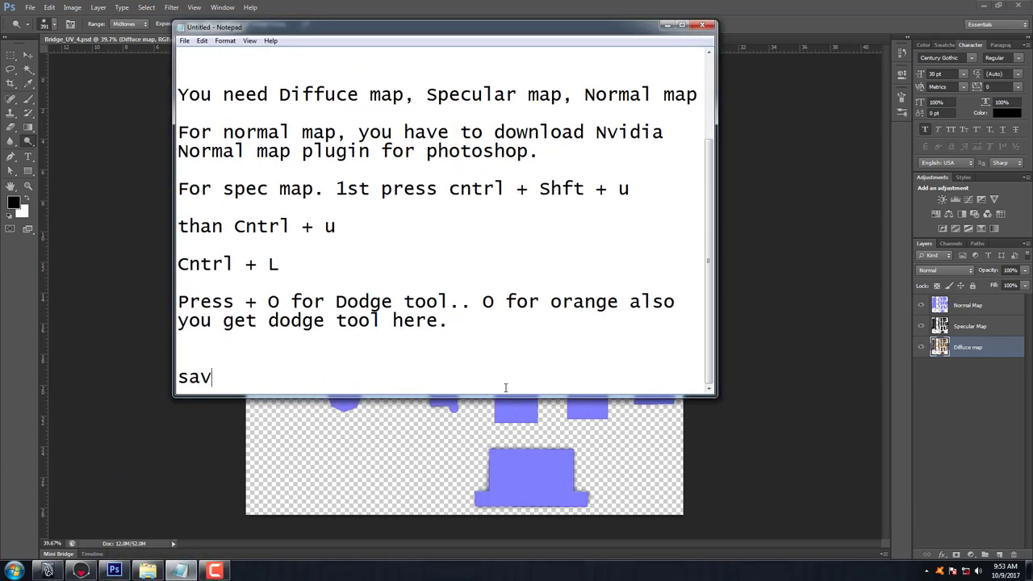
{"action": "type", "text": "e fle"}
{"action": "key", "text": "BackSpace"}
{"action": "key", "text": "BackSpace"}
{"action": "type", "text": "ile on Targ"}
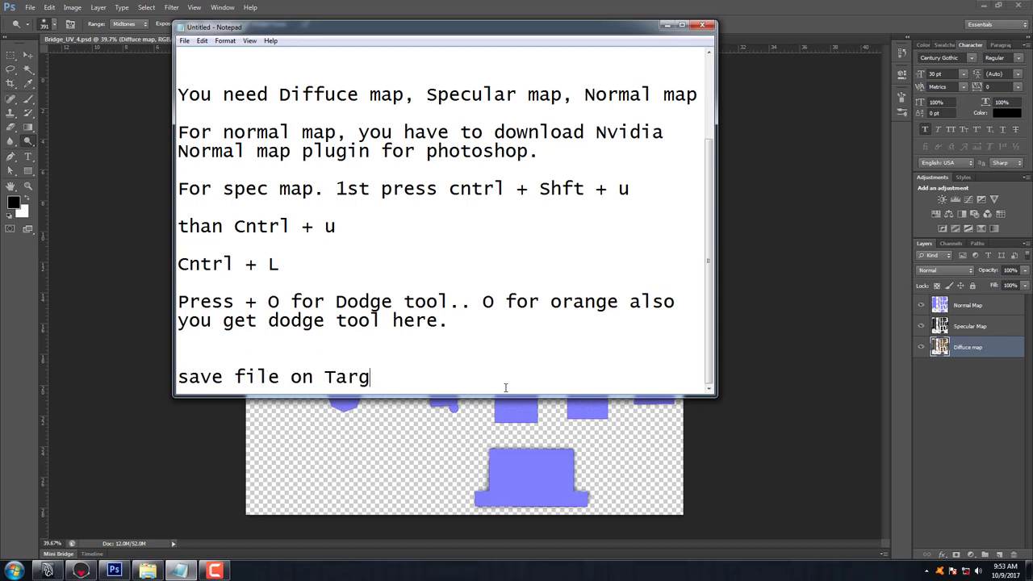
{"action": "type", "text": "a"}
{"action": "left_click", "coordinate": [663, 25]}
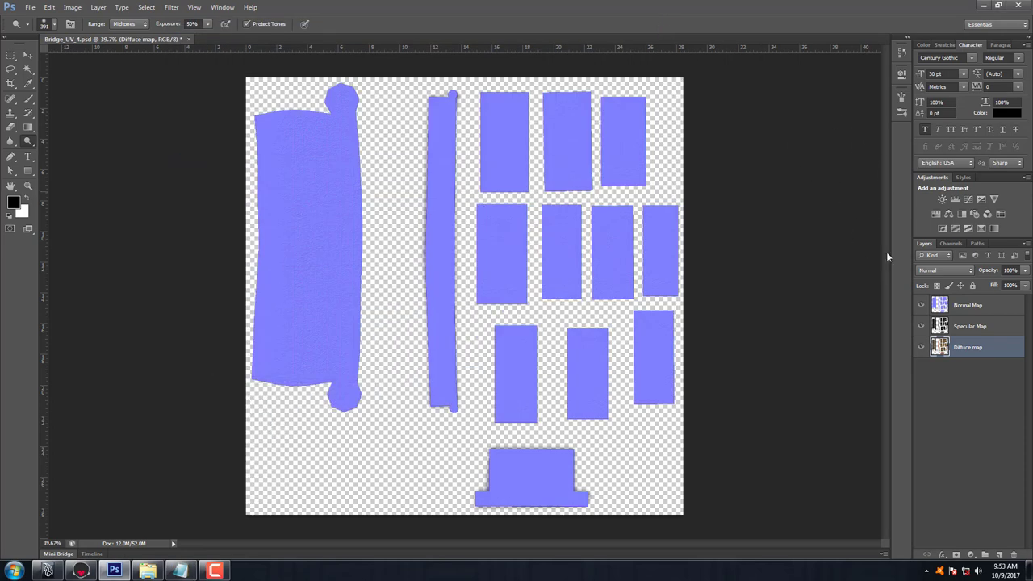
Leave only Diffuce map visible, then pick diffuce.tga in the MAp folder via Save As and close it.
{"action": "left_click", "coordinate": [921, 326]}
{"action": "left_click", "coordinate": [921, 305]}
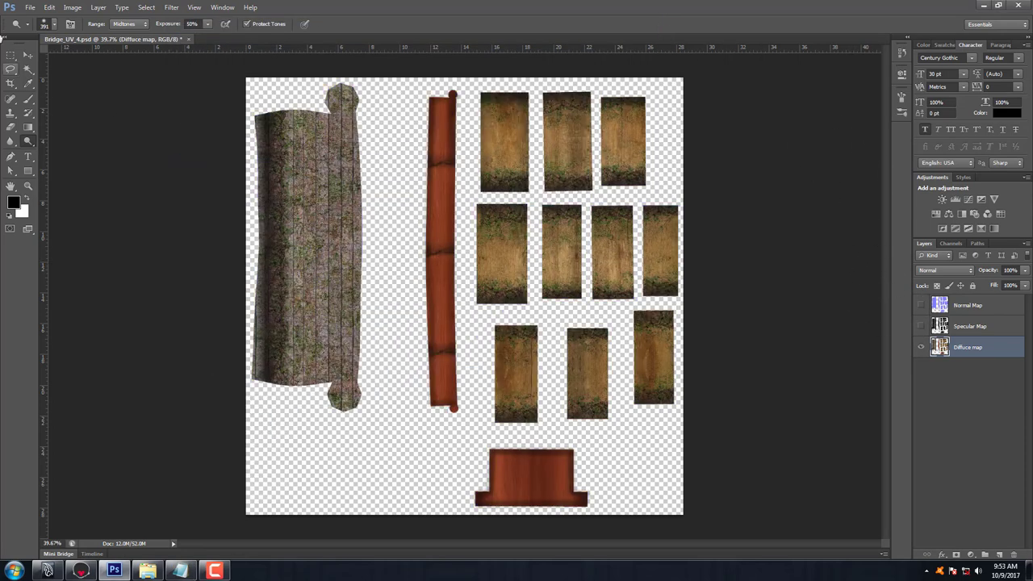
{"action": "left_click", "coordinate": [29, 7]}
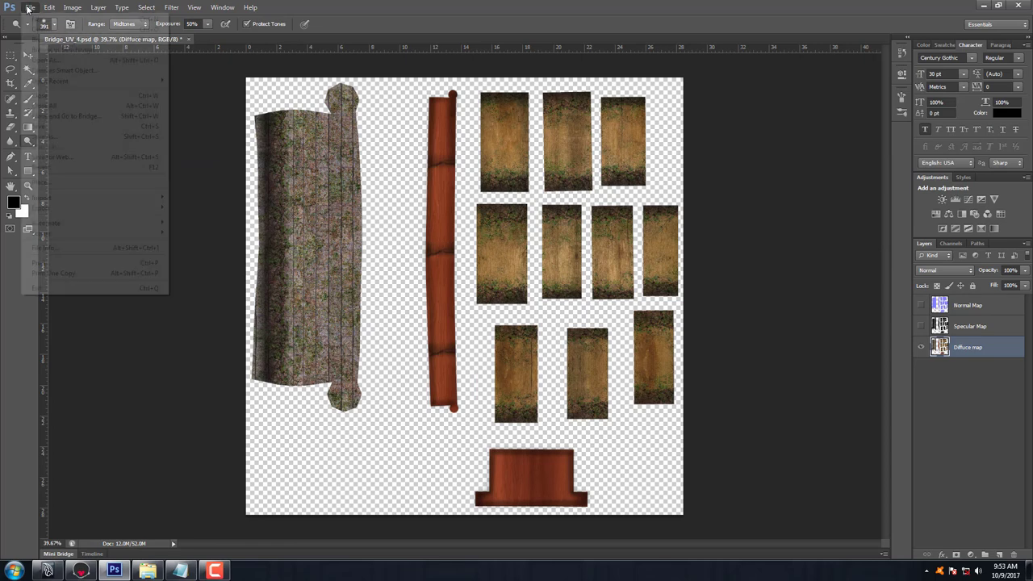
{"action": "left_click", "coordinate": [64, 136]}
{"action": "left_click", "coordinate": [429, 167]}
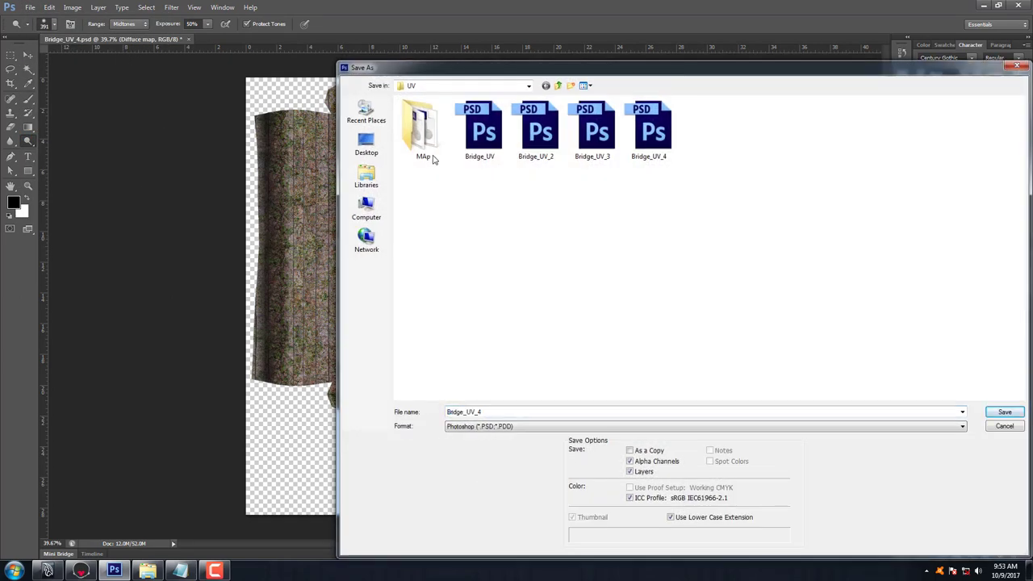
{"action": "double_click", "coordinate": [429, 155]}
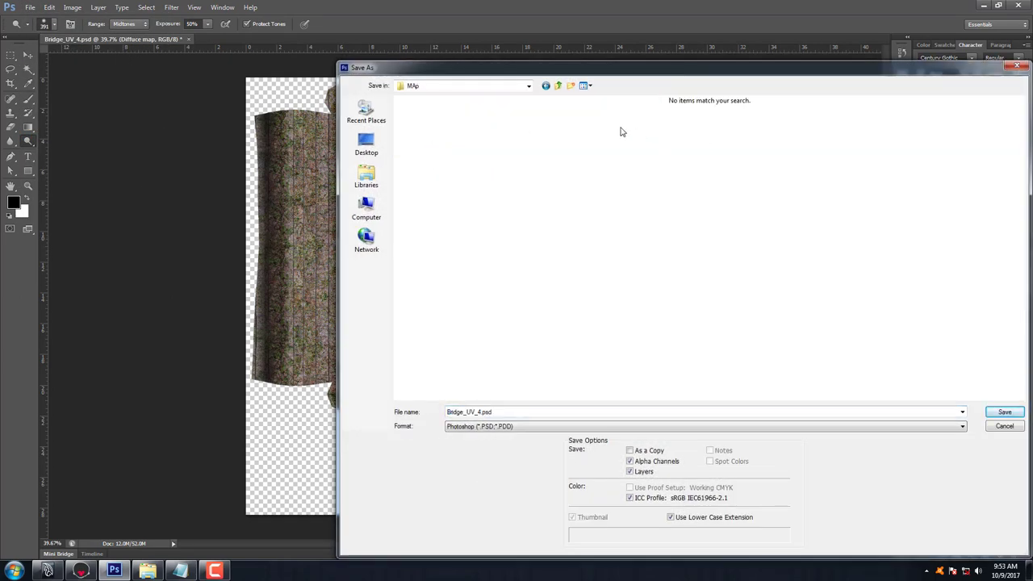
{"action": "double_click", "coordinate": [500, 411]}
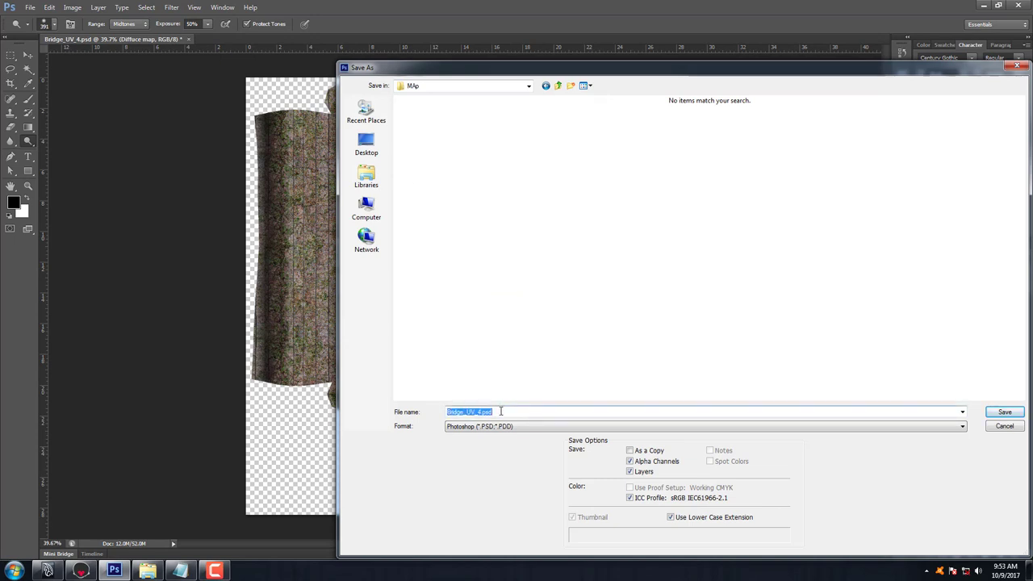
{"action": "type", "text": "Diffuce"}
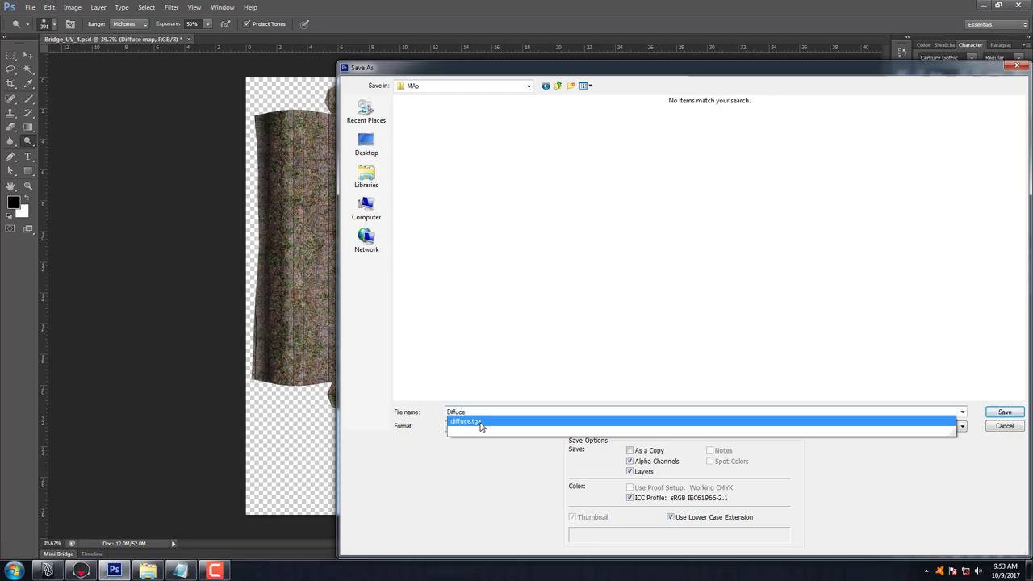
{"action": "left_click", "coordinate": [481, 423]}
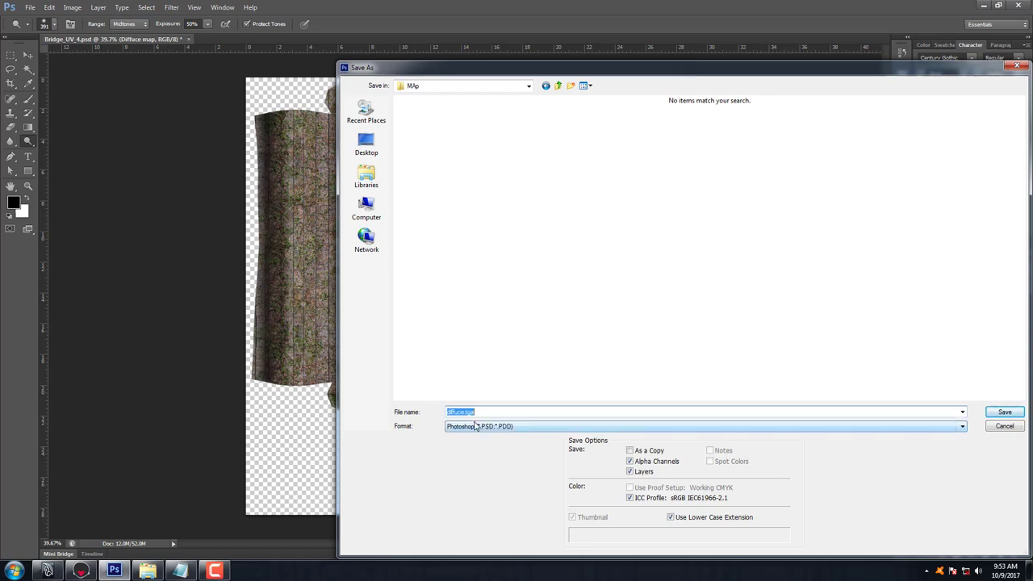
{"action": "left_click", "coordinate": [1001, 426]}
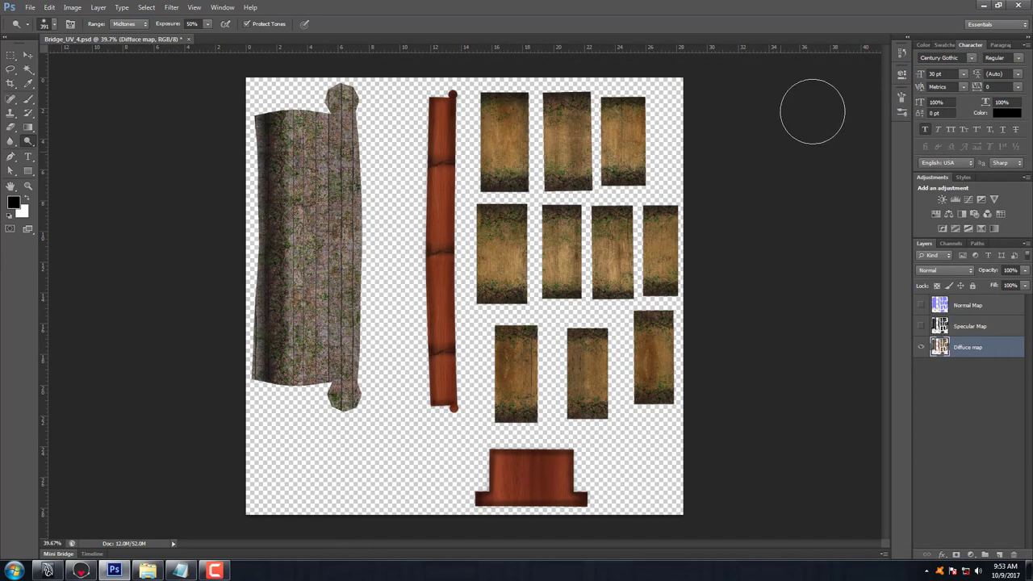
Open the UV > MAp folder and select the diffuce, NM and spec textures.
{"action": "left_click", "coordinate": [984, 5]}
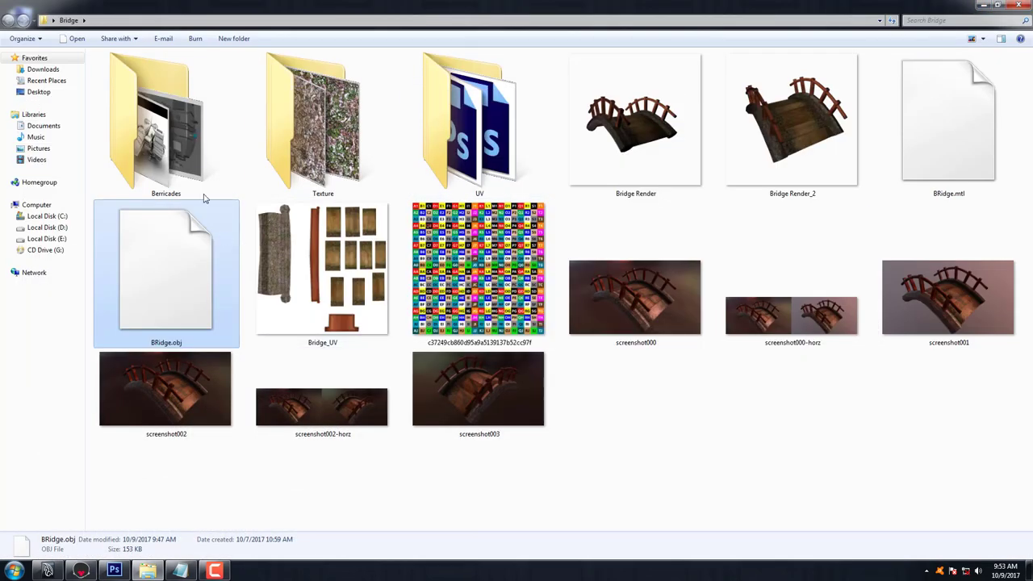
{"action": "double_click", "coordinate": [507, 170]}
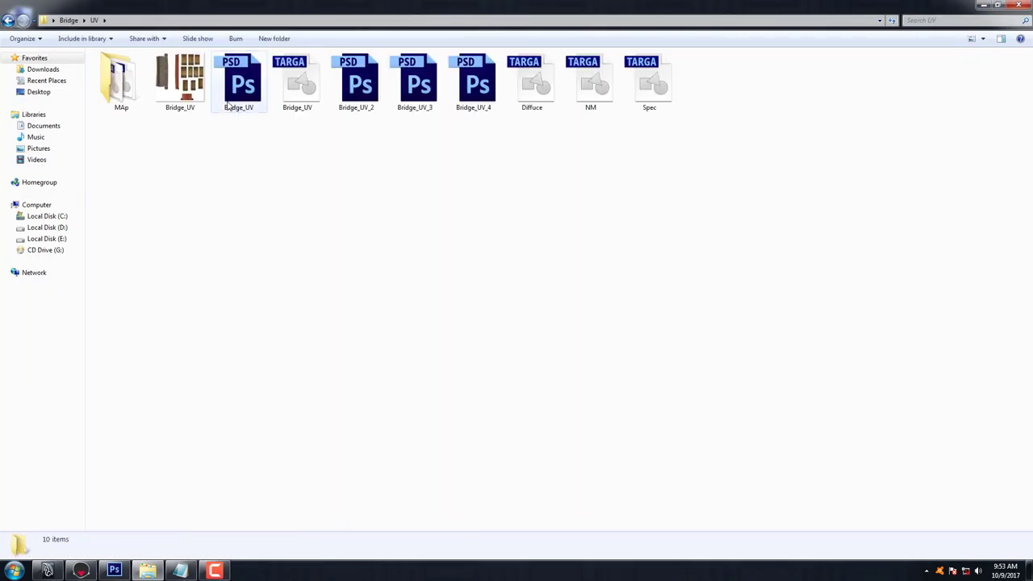
{"action": "double_click", "coordinate": [113, 90]}
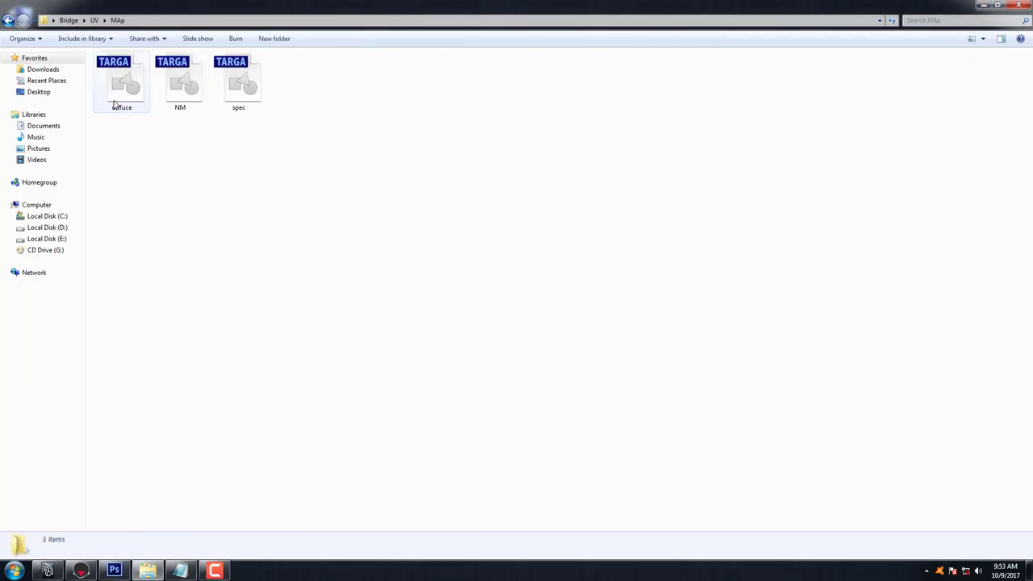
{"action": "left_click", "coordinate": [117, 102]}
{"action": "left_click", "coordinate": [182, 107]}
{"action": "left_click", "coordinate": [242, 104]}
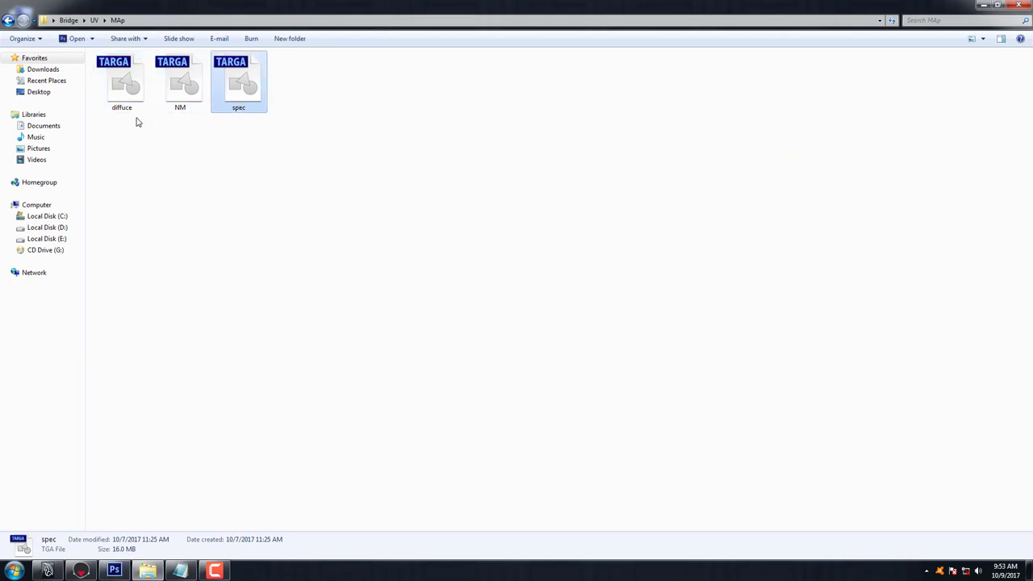
{"action": "left_click_drag", "start_coordinate": [133, 115], "coordinate": [269, 83]}
{"action": "left_click_drag", "start_coordinate": [154, 141], "coordinate": [273, 58]}
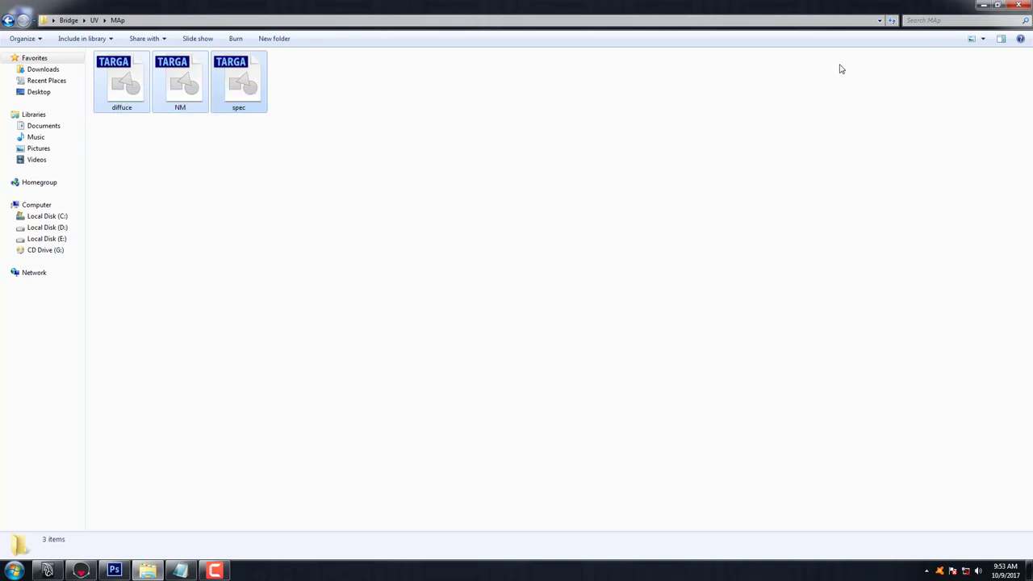
View the textures as Extra Large Icons and return to the bridge in Marmoset Toolbag.
{"action": "left_click", "coordinate": [982, 38]}
{"action": "left_click", "coordinate": [987, 18]}
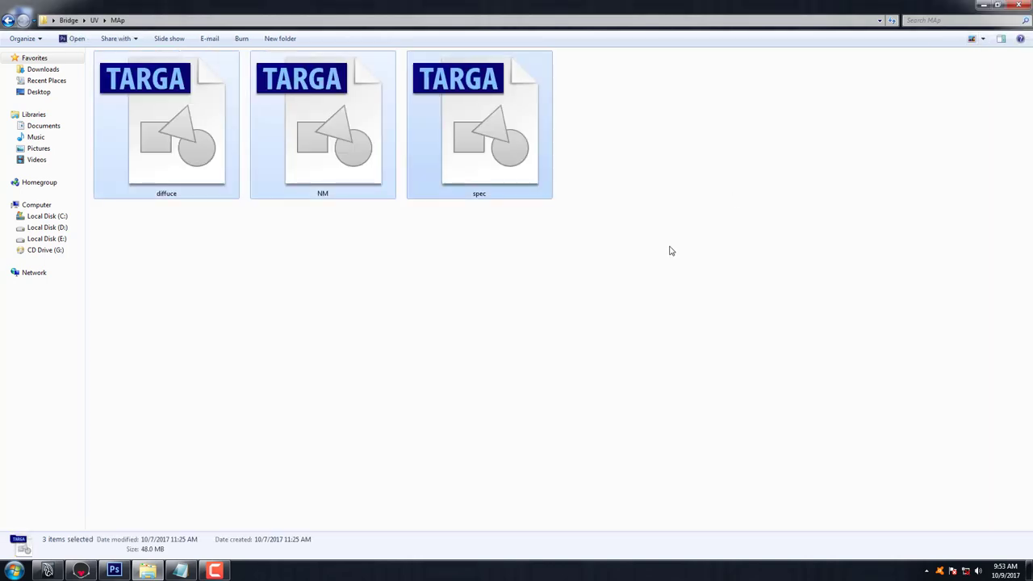
{"action": "left_click", "coordinate": [669, 249]}
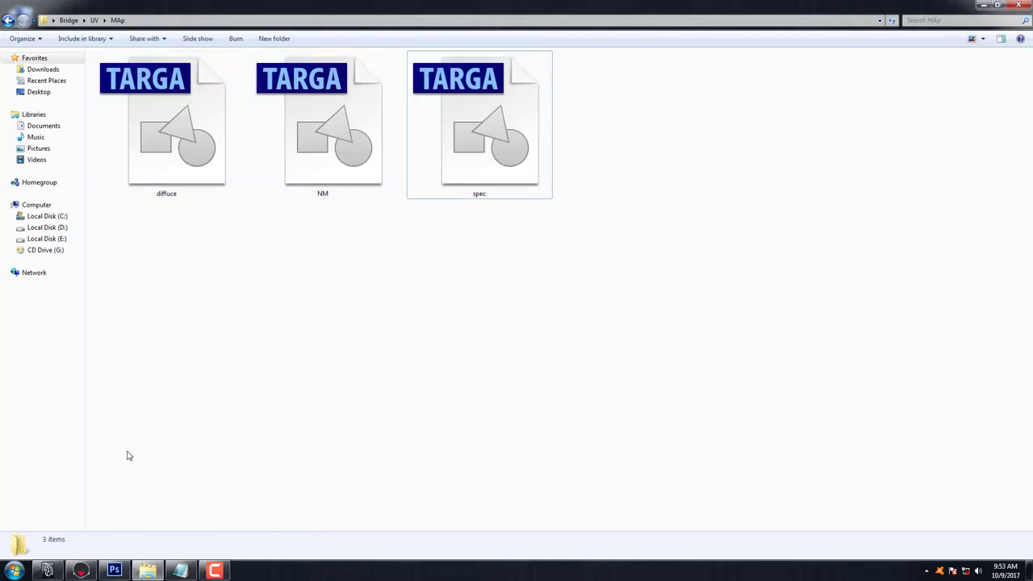
{"action": "left_click", "coordinate": [82, 571]}
{"action": "mouse_move", "coordinate": [520, 218]}
{"action": "left_mouse_down"}
{"action": "mouse_move", "coordinate": [528, 270]}
{"action": "mouse_move", "coordinate": [523, 241]}
{"action": "mouse_move", "coordinate": [541, 256]}
{"action": "left_mouse_up"}
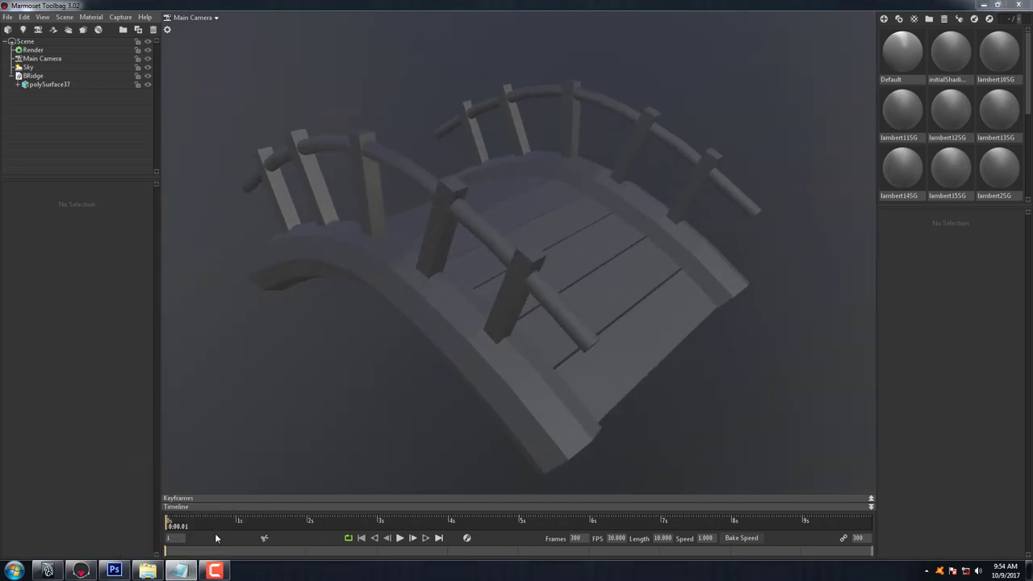
Note 'Apply new lambert on model', then drag lambert11SG onto the bridge.
{"action": "left_click", "coordinate": [180, 571]}
{"action": "key", "text": "Return"}
{"action": "key", "text": "Return"}
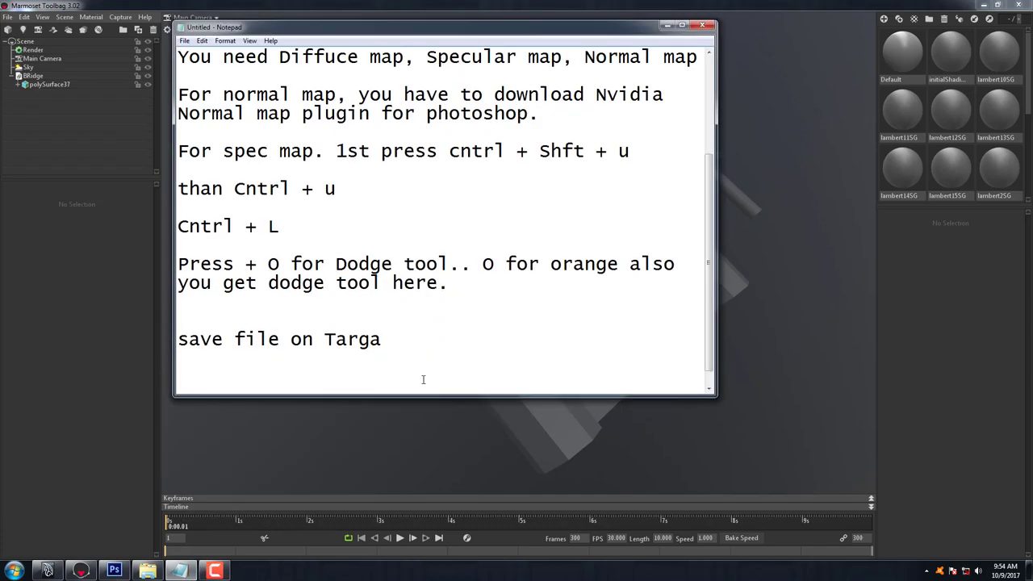
{"action": "type", "text": "Apply"}
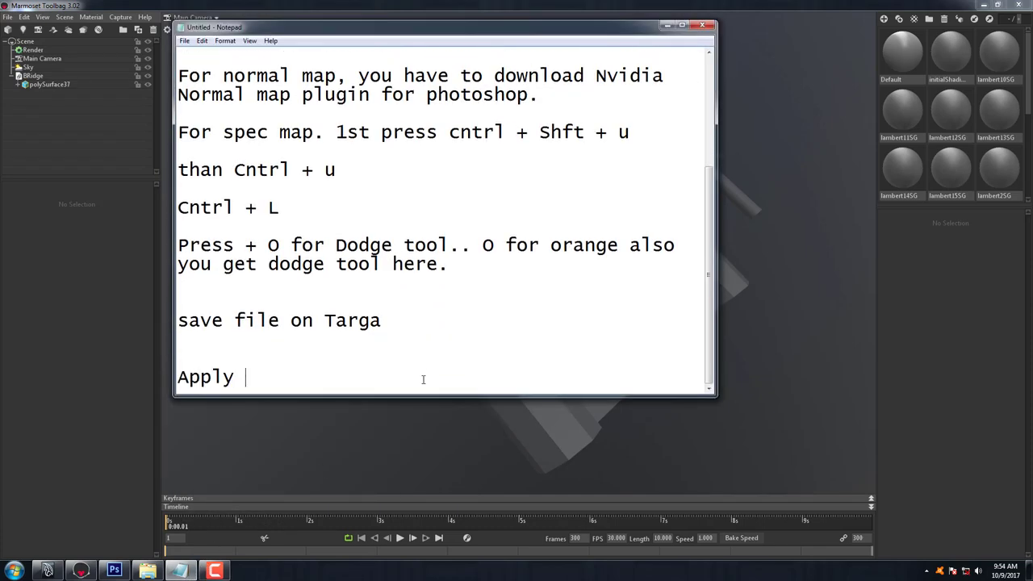
{"action": "type", "text": " new"}
{"action": "type", "text": "lam"}
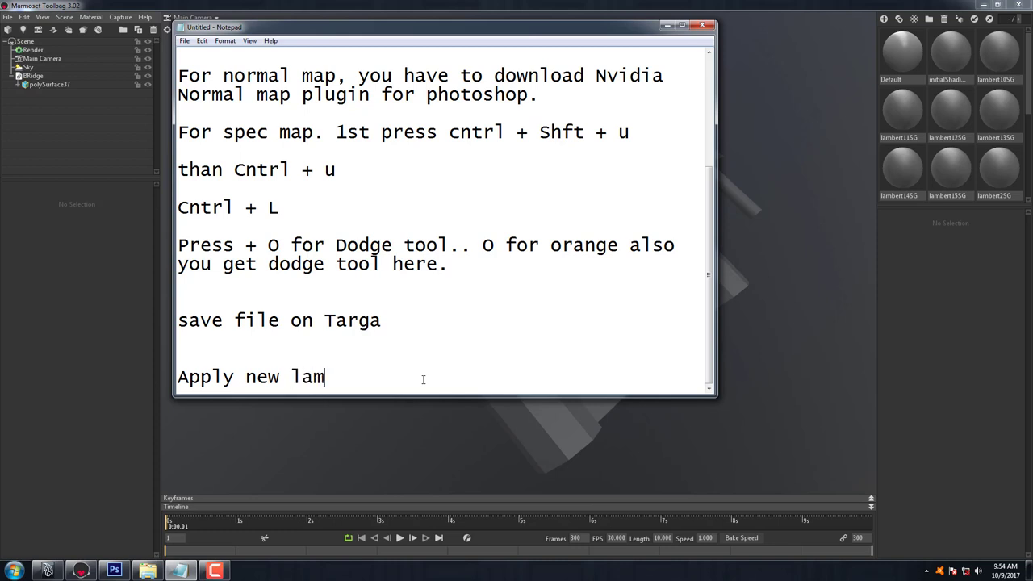
{"action": "type", "text": "v"}
{"action": "key", "text": "BackSpace"}
{"action": "type", "text": "ber"}
{"action": "type", "text": "t "}
{"action": "type", "text": "on mode"}
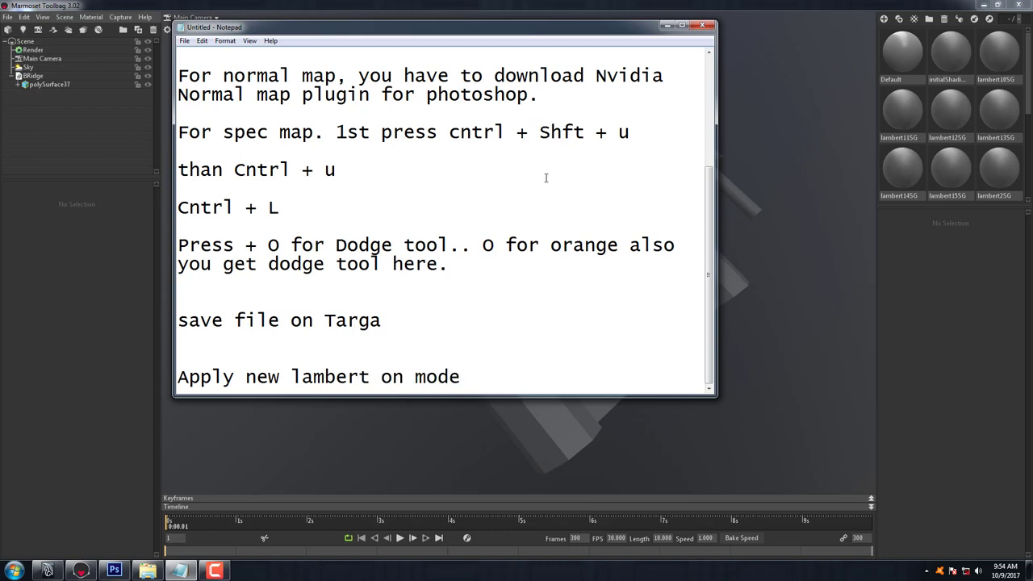
{"action": "type", "text": "l"}
{"action": "left_click", "coordinate": [666, 25]}
{"action": "left_click_drag", "start_coordinate": [907, 141], "coordinate": [536, 257]}
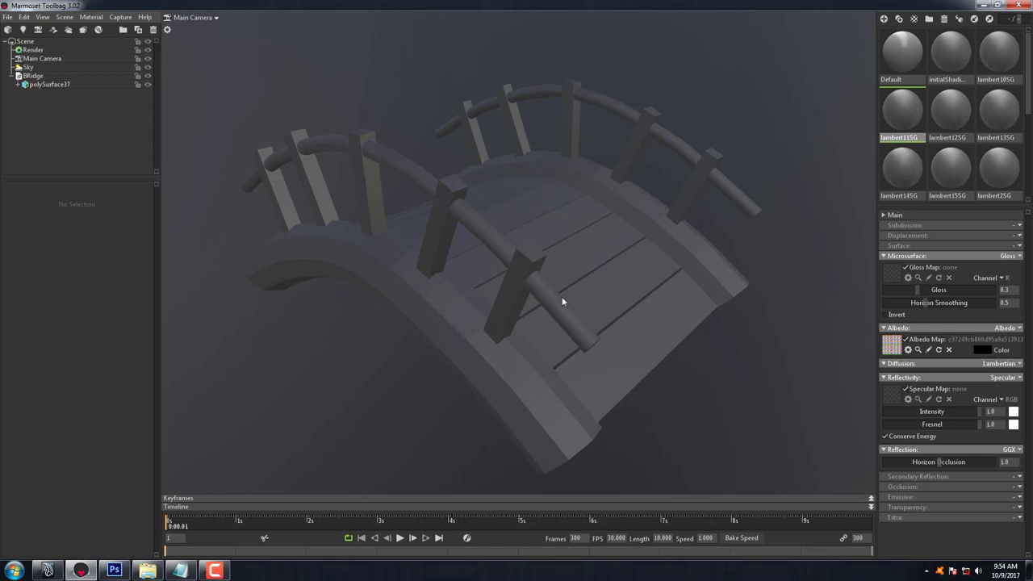
Set lambert11SG's Albedo input to Albedo and Surface to Normals, then browse for a normal map.
{"action": "mouse_move", "coordinate": [563, 302]}
{"action": "left_mouse_down"}
{"action": "mouse_move", "coordinate": [549, 341]}
{"action": "mouse_move", "coordinate": [572, 341]}
{"action": "mouse_move", "coordinate": [547, 323]}
{"action": "left_mouse_up"}
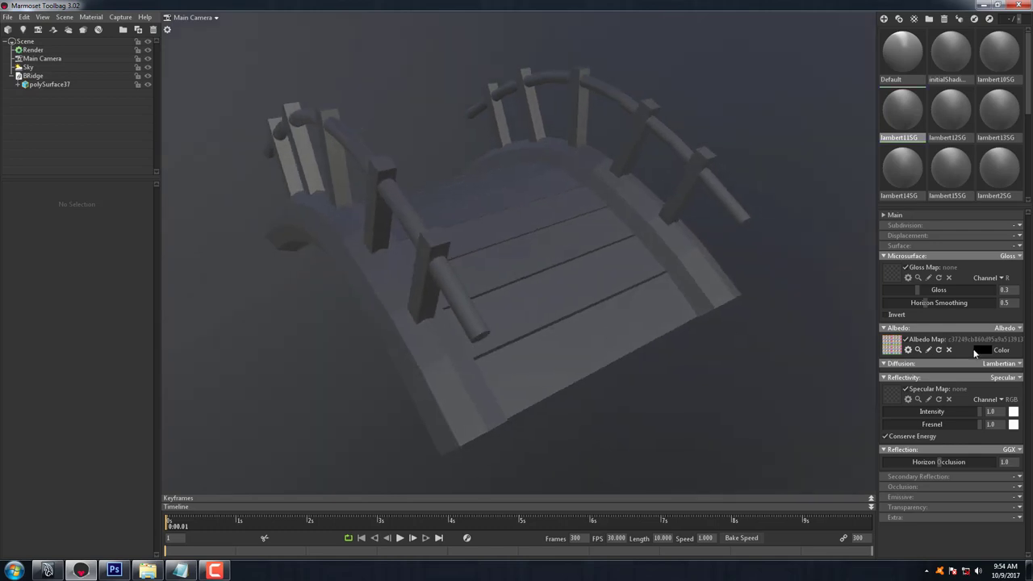
{"action": "left_click", "coordinate": [1009, 330]}
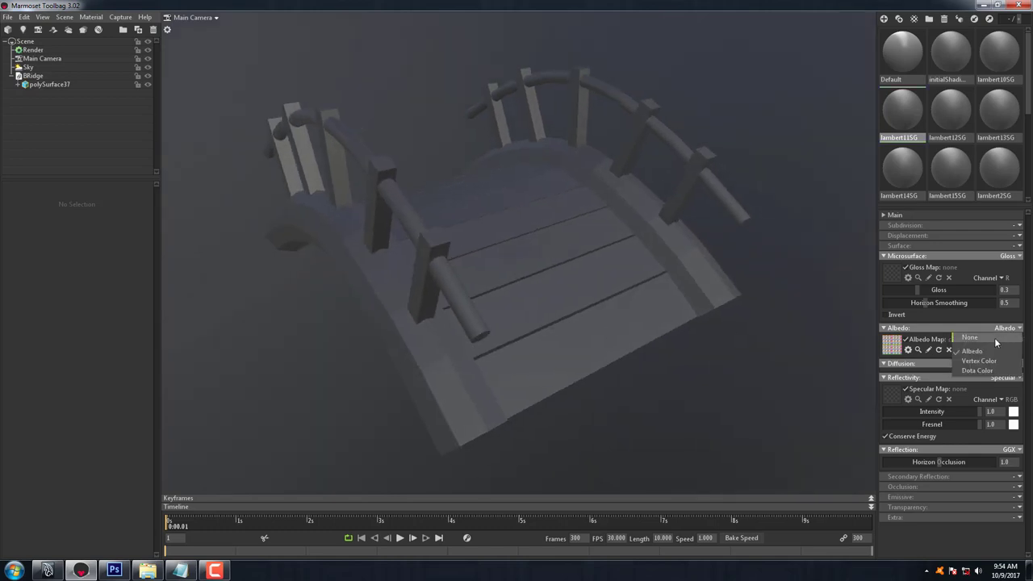
{"action": "left_click", "coordinate": [1015, 337]}
{"action": "left_click", "coordinate": [1017, 329]}
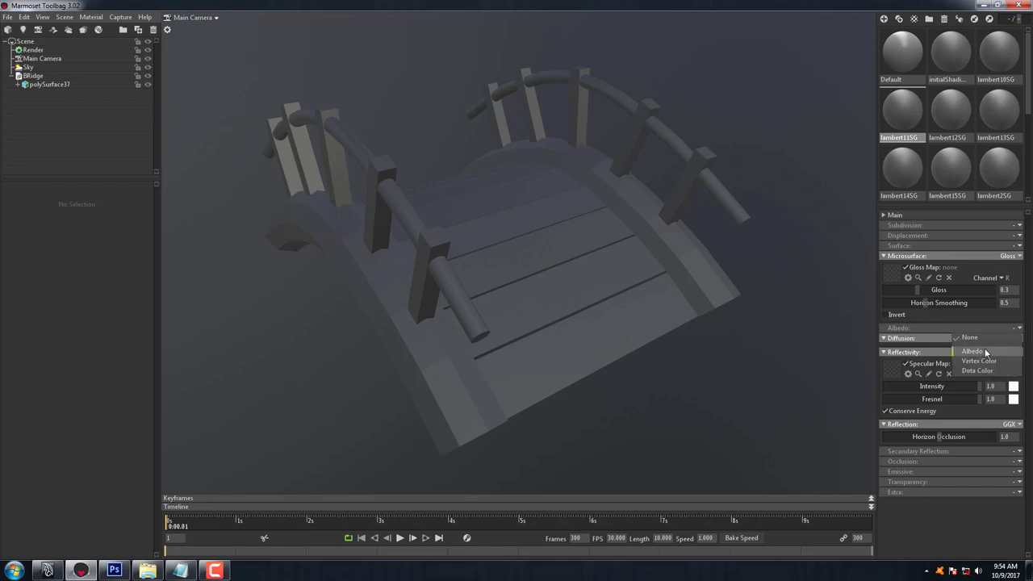
{"action": "left_click", "coordinate": [985, 352]}
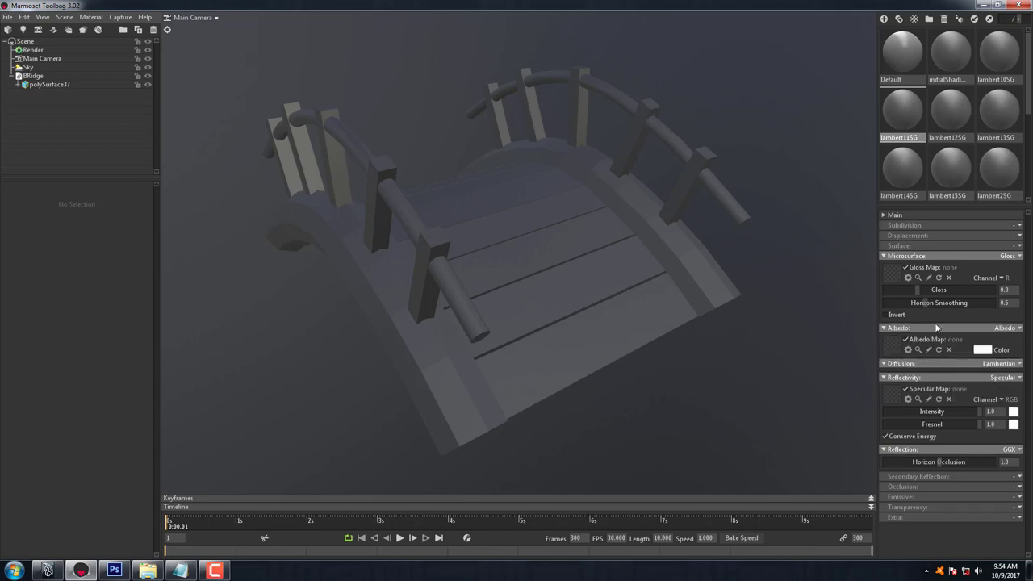
{"action": "left_click", "coordinate": [1019, 247]}
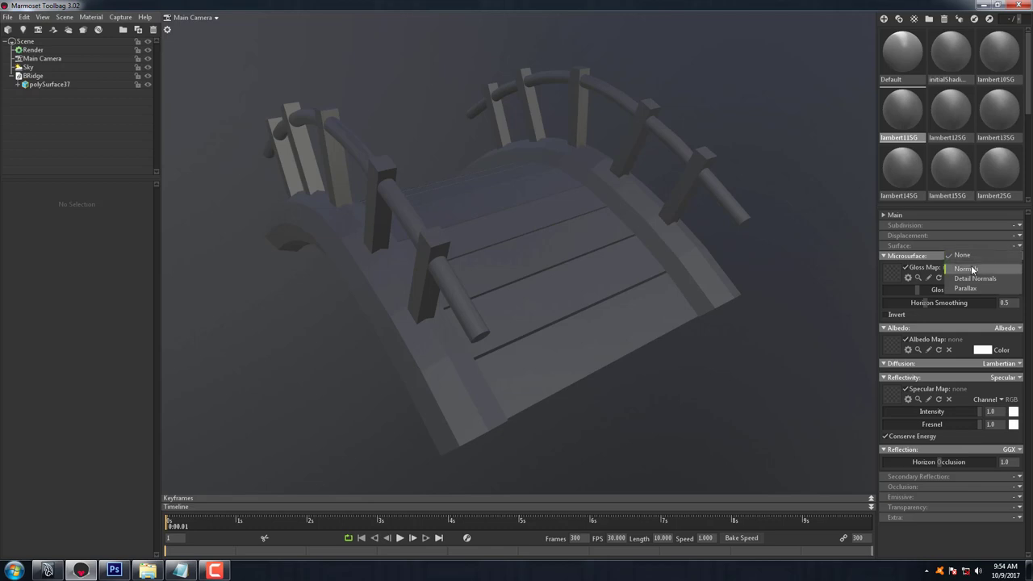
{"action": "left_click", "coordinate": [971, 269]}
{"action": "left_click", "coordinate": [895, 265]}
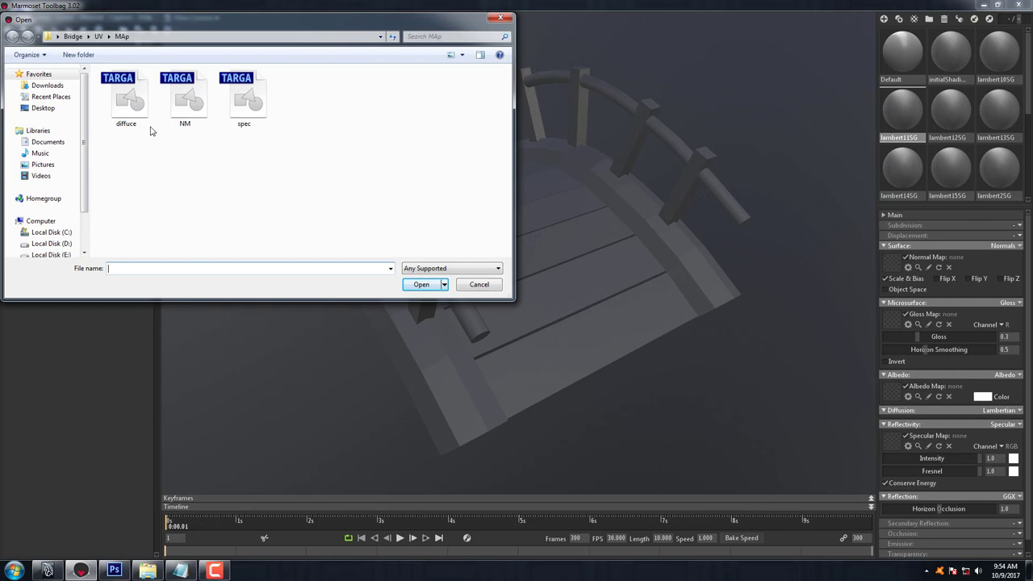
Load NM.tga as the material's normal map and inspect the bumpy planks up close.
{"action": "left_click", "coordinate": [185, 128]}
{"action": "left_click", "coordinate": [421, 284]}
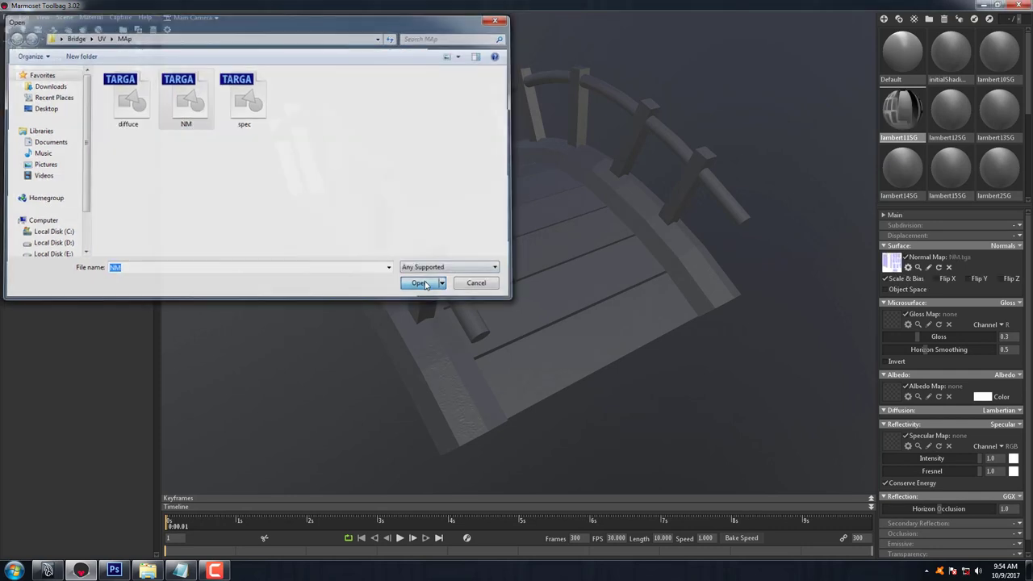
{"action": "left_click_drag", "start_coordinate": [432, 310], "coordinate": [469, 355]}
{"action": "scroll", "coordinate": [474, 307], "scroll_direction": "up", "scroll_amount": 5}
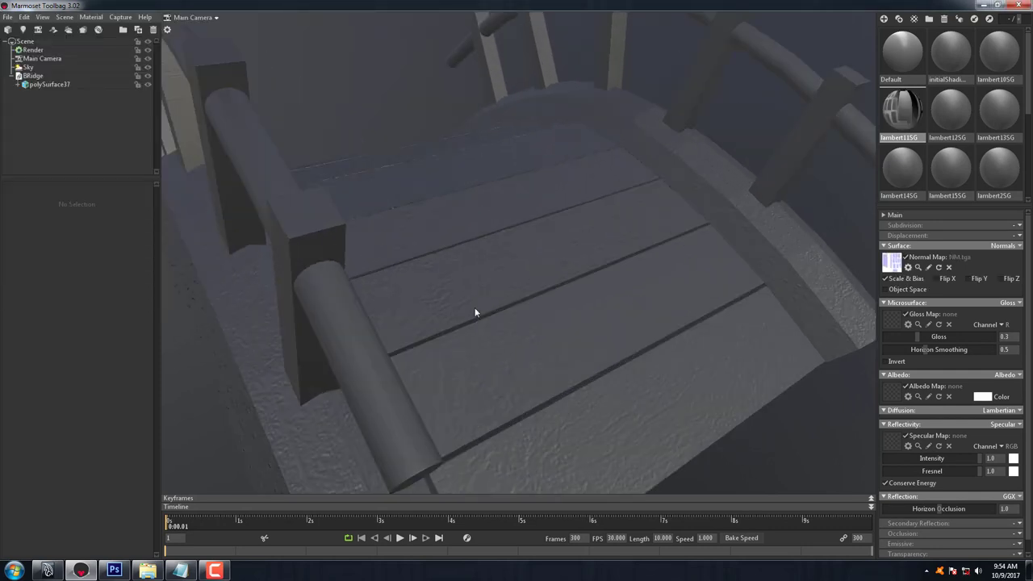
{"action": "mouse_move", "coordinate": [475, 308]}
{"action": "left_mouse_down"}
{"action": "mouse_move", "coordinate": [470, 293]}
{"action": "mouse_move", "coordinate": [528, 302]}
{"action": "mouse_move", "coordinate": [491, 318]}
{"action": "mouse_move", "coordinate": [463, 304]}
{"action": "left_mouse_up"}
{"action": "scroll", "coordinate": [472, 285], "scroll_direction": "down", "scroll_amount": 4}
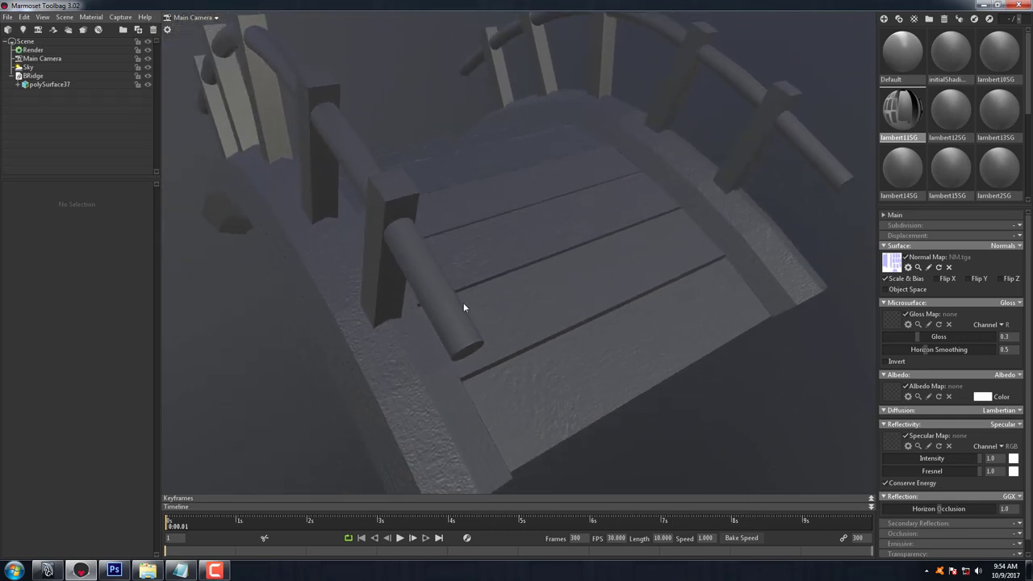
{"action": "scroll", "coordinate": [452, 305], "scroll_direction": "down", "scroll_amount": 3}
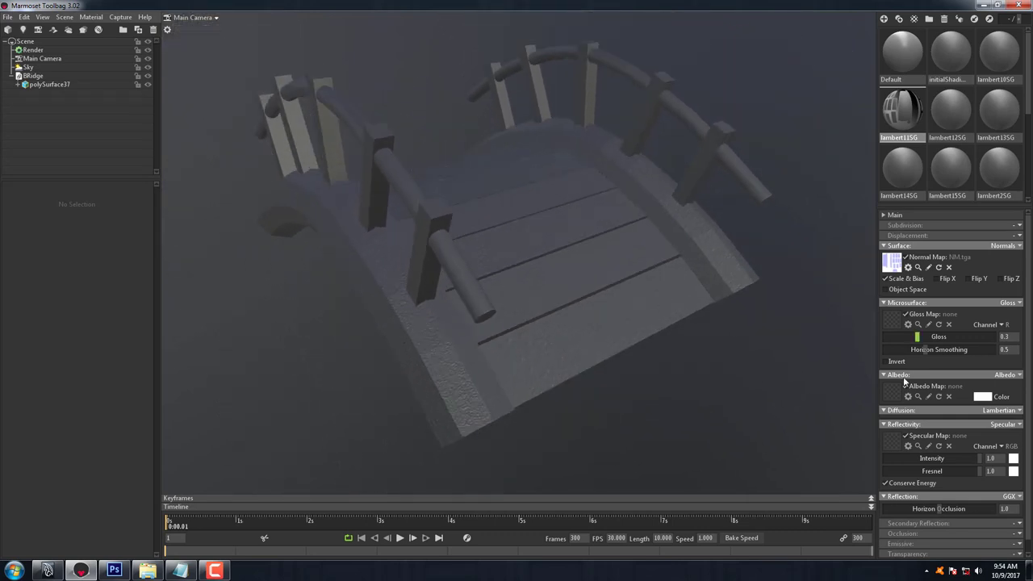
Load diffuce.tga as the albedo map and spec.tga as the specular map.
{"action": "left_click", "coordinate": [892, 396]}
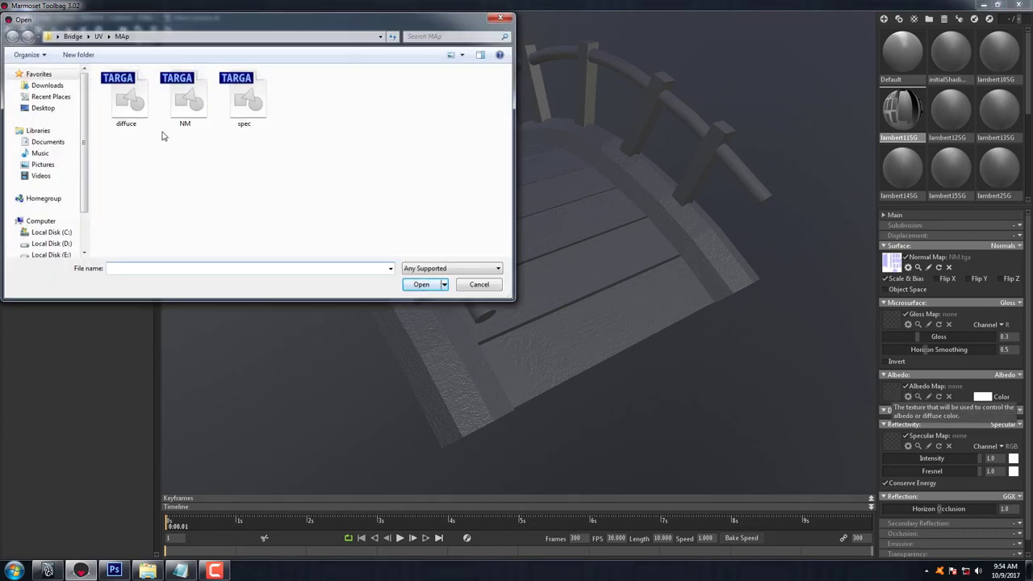
{"action": "left_click", "coordinate": [124, 100]}
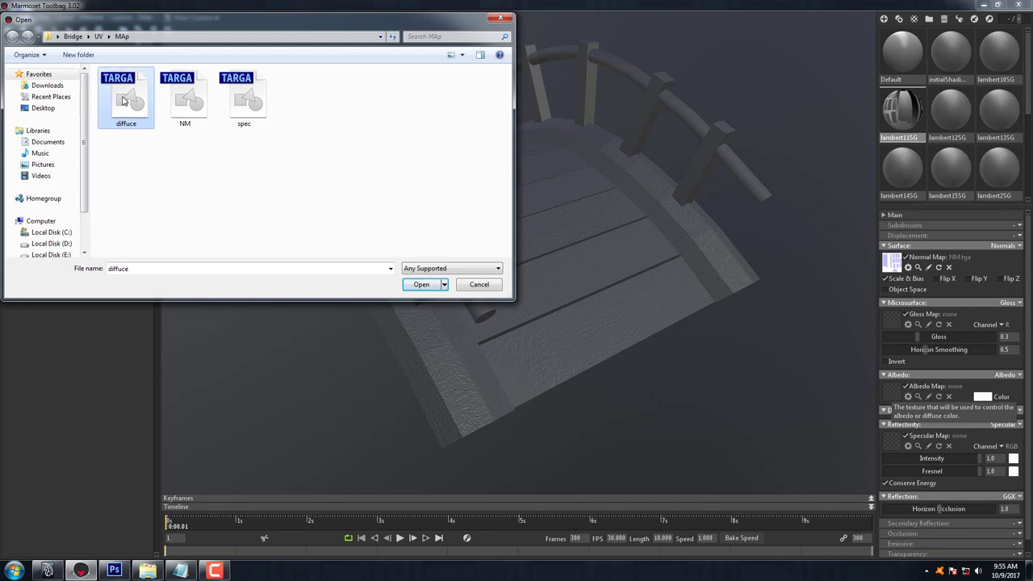
{"action": "left_click", "coordinate": [422, 284]}
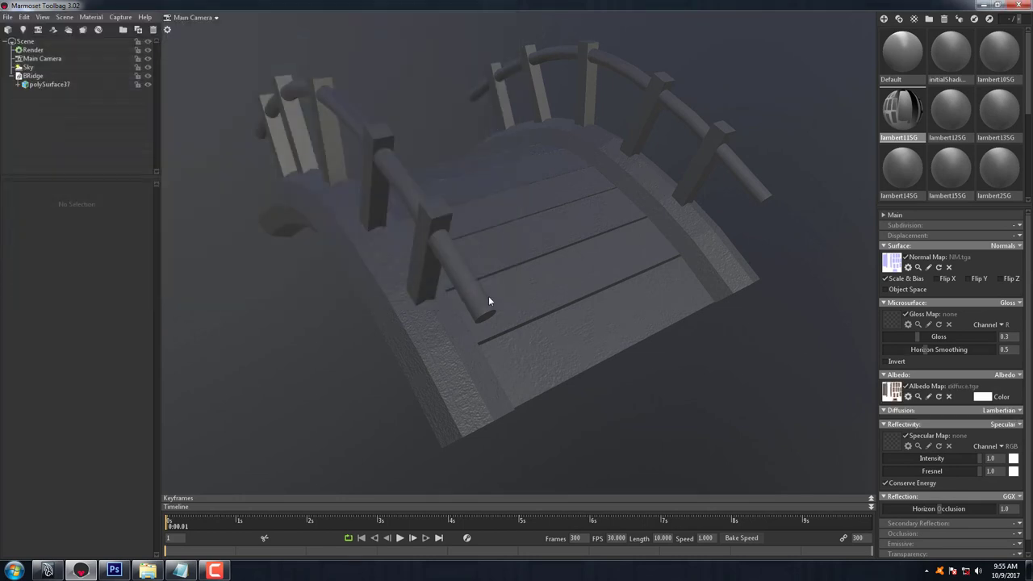
{"action": "left_click", "coordinate": [893, 440]}
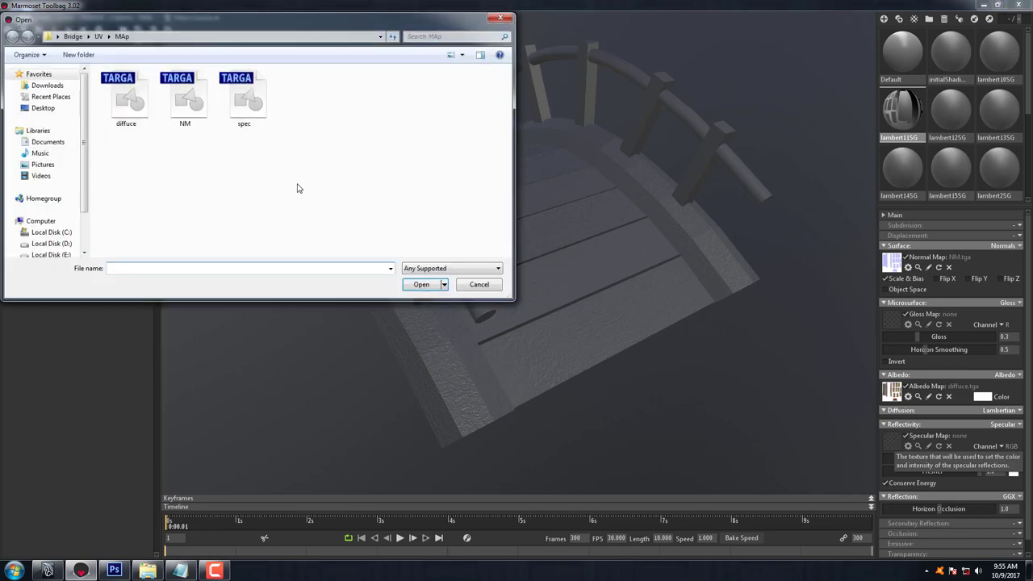
{"action": "double_click", "coordinate": [246, 109]}
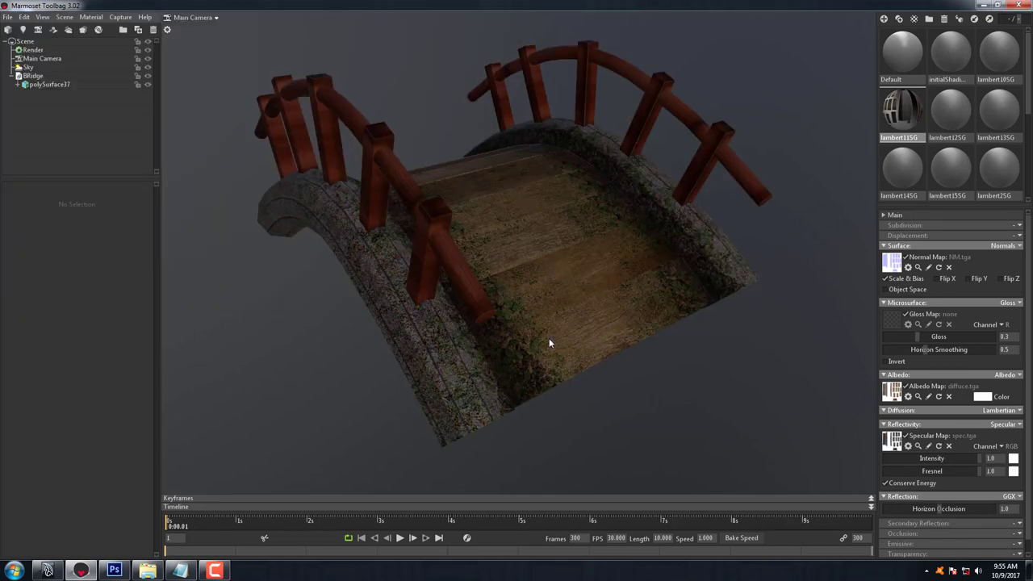
{"action": "mouse_move", "coordinate": [549, 343]}
{"action": "left_mouse_down"}
{"action": "mouse_move", "coordinate": [618, 353]}
{"action": "mouse_move", "coordinate": [532, 341]}
{"action": "mouse_move", "coordinate": [544, 350]}
{"action": "mouse_move", "coordinate": [468, 310]}
{"action": "left_mouse_up"}
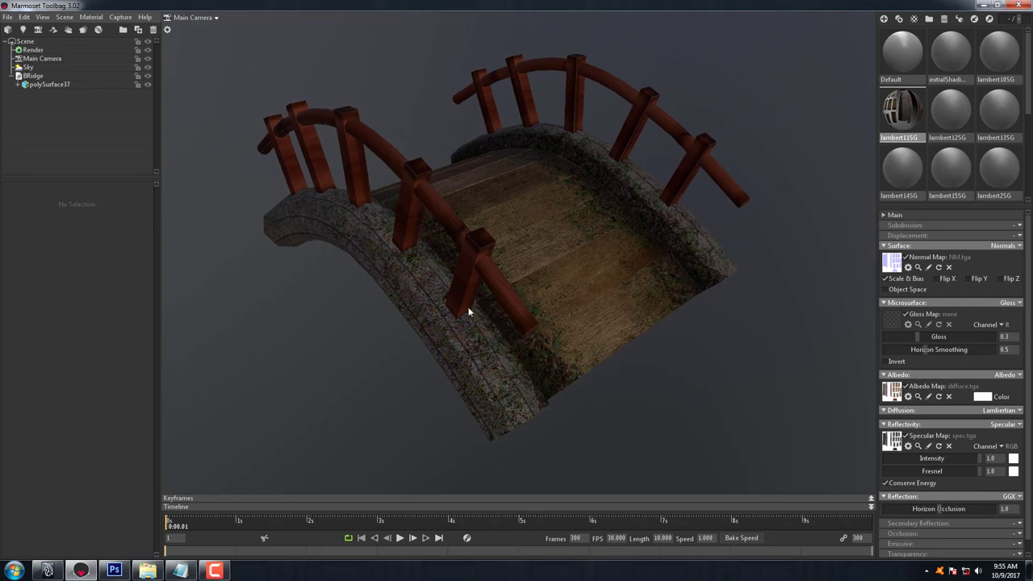
Light the scene with the Forest Path sky preset, after briefly trying Canada Glacier.
{"action": "left_click", "coordinate": [27, 67]}
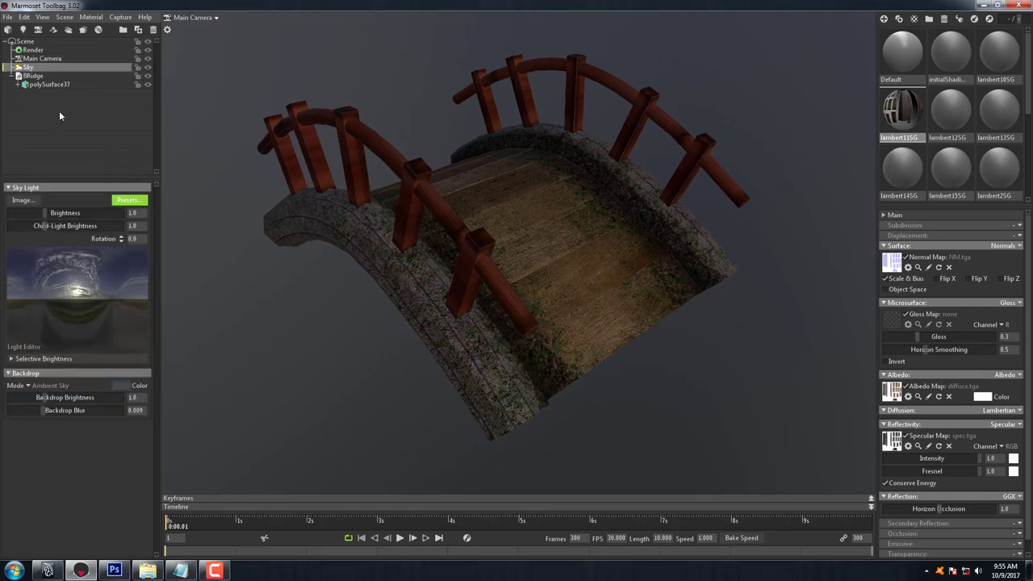
{"action": "left_click", "coordinate": [121, 200]}
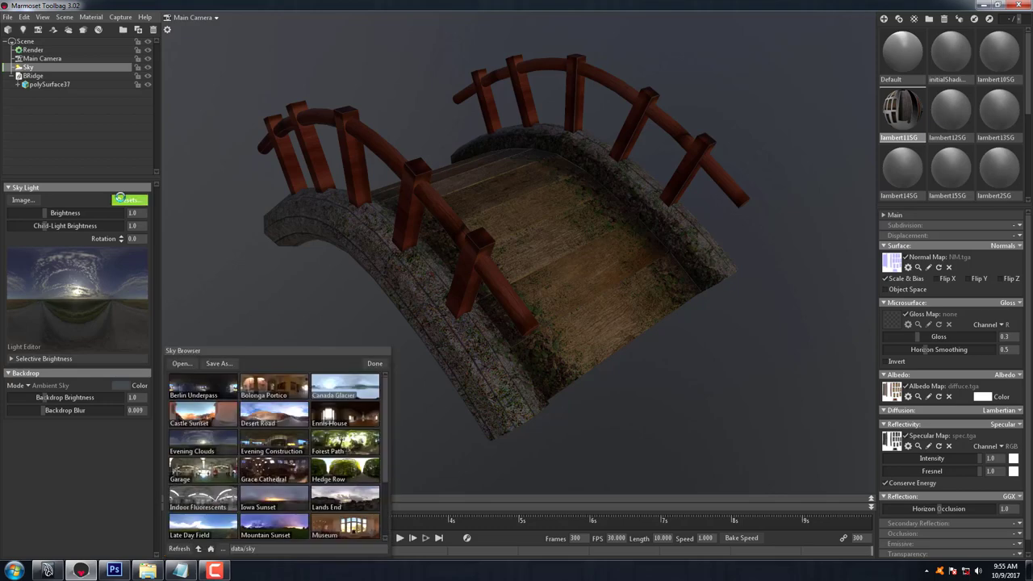
{"action": "left_click", "coordinate": [341, 397]}
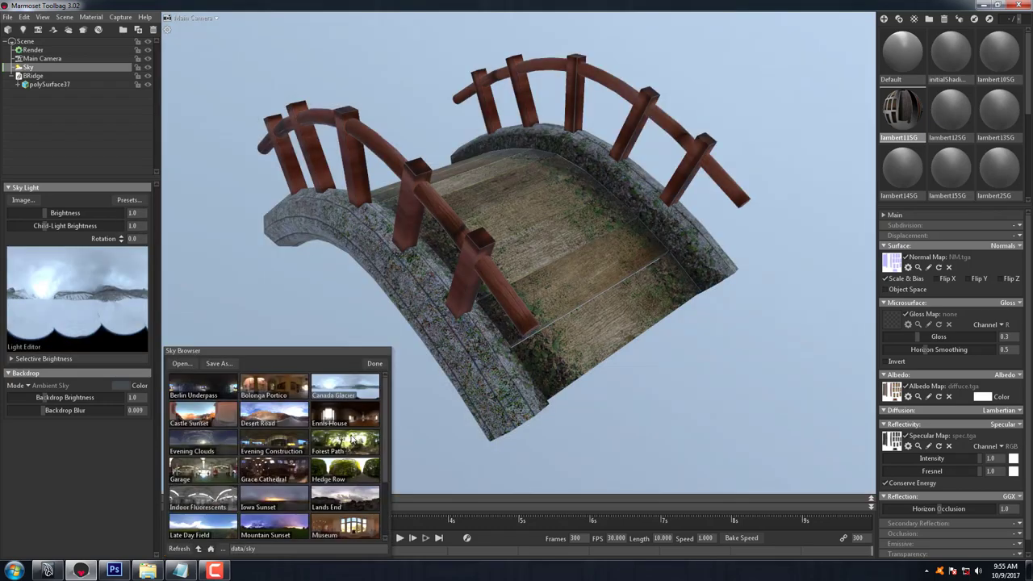
{"action": "scroll", "coordinate": [352, 438], "scroll_direction": "down", "scroll_amount": 2}
{"action": "left_click", "coordinate": [339, 393]}
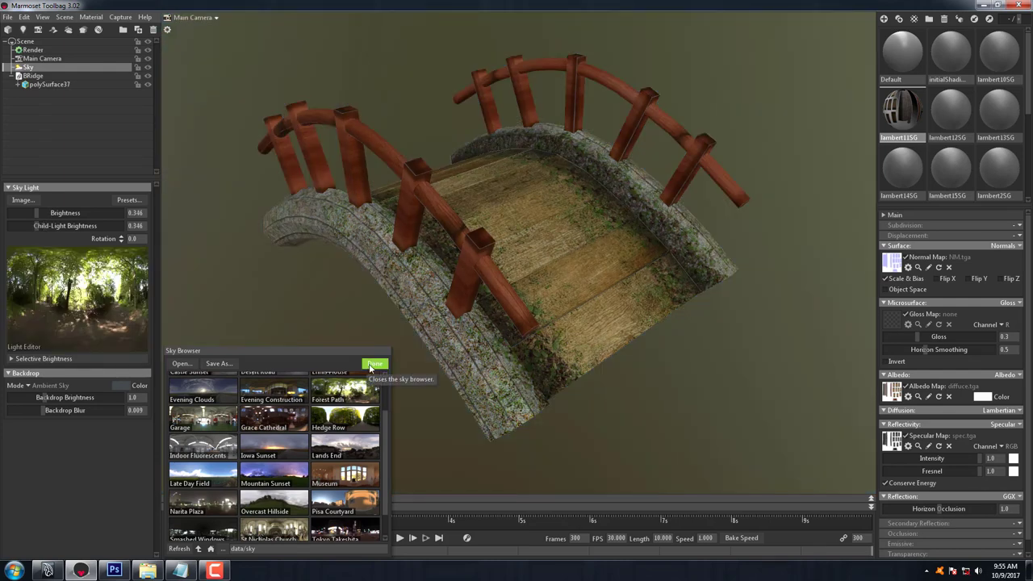
{"action": "left_click", "coordinate": [371, 364]}
{"action": "left_click", "coordinate": [179, 570]}
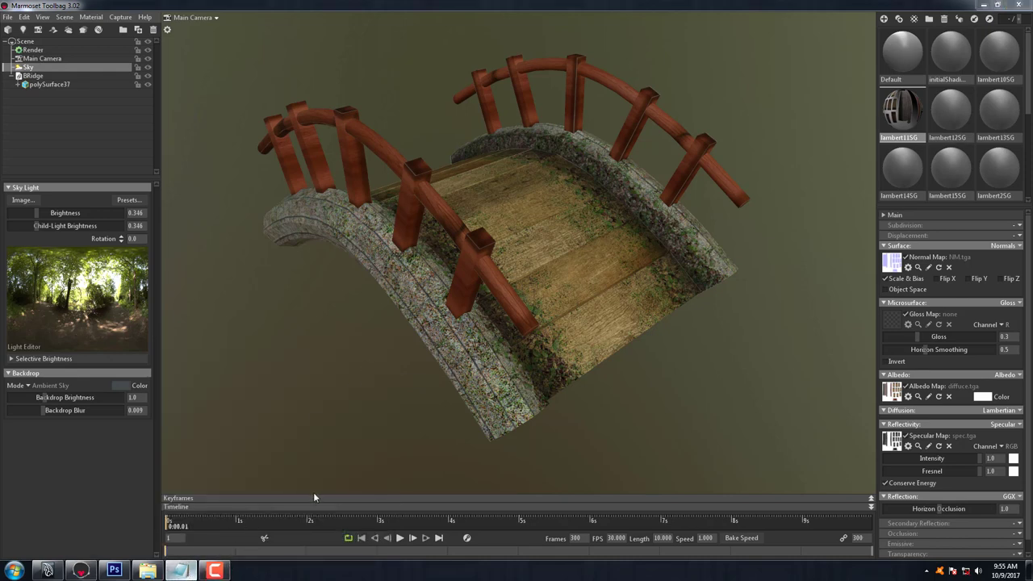
Add the note 'Select any Background whatever you want.' on a new line, then minimize Notepad.
{"action": "key", "text": "Return"}
{"action": "key", "text": "Return"}
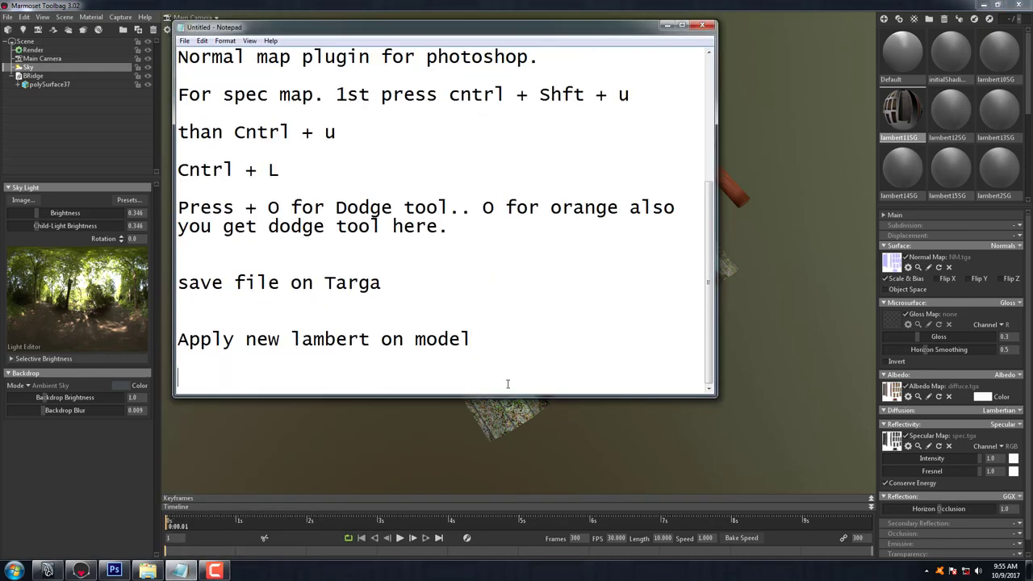
{"action": "type", "text": "Select any "}
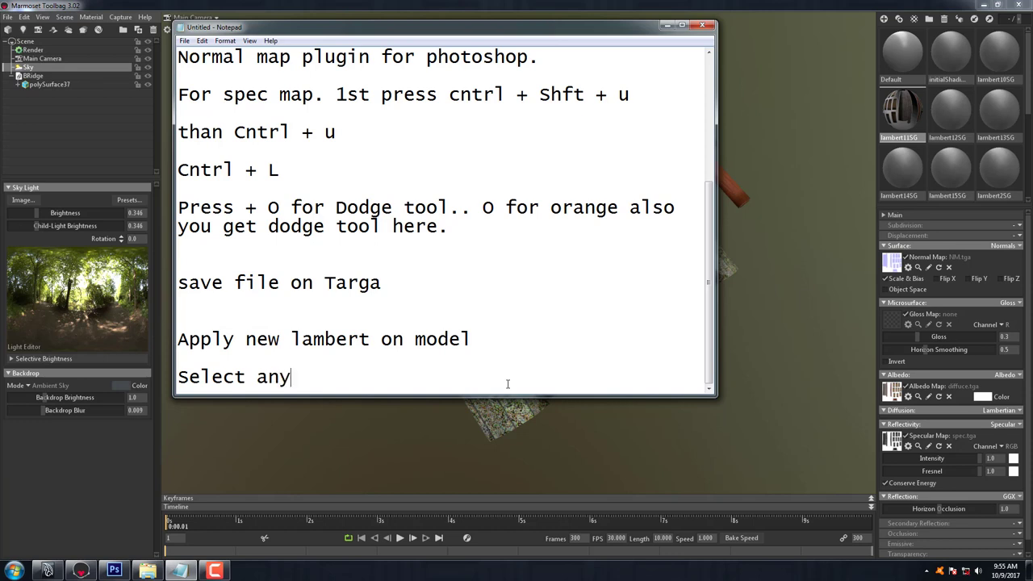
{"action": "type", "text": "Backg"}
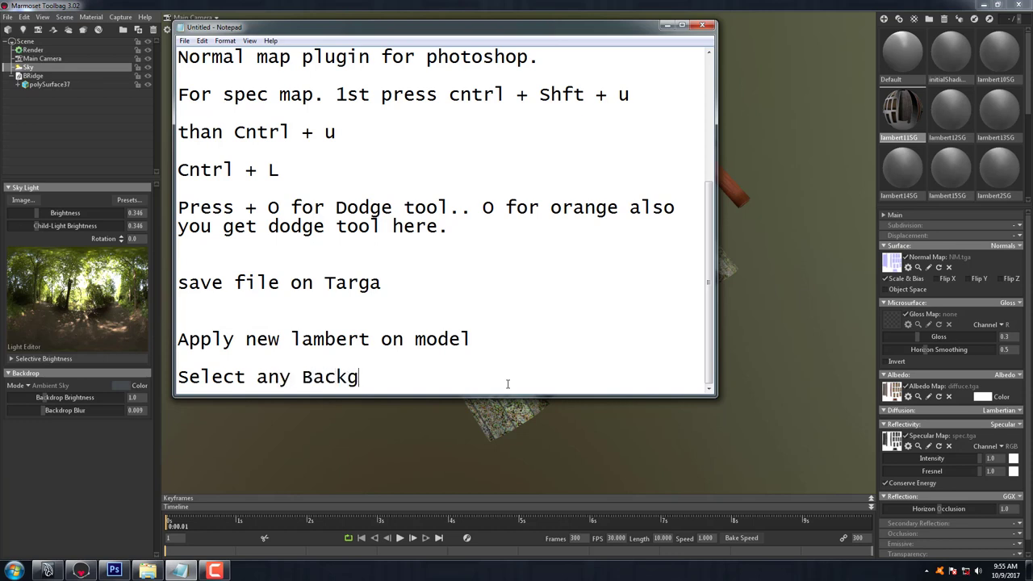
{"action": "type", "text": "round "}
{"action": "type", "text": "whatever "}
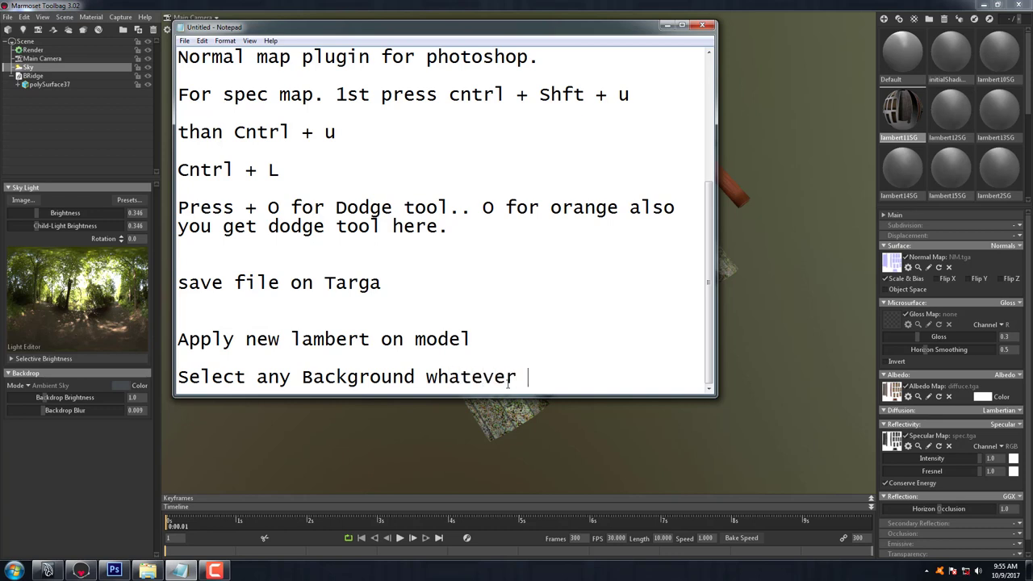
{"action": "type", "text": "you want."}
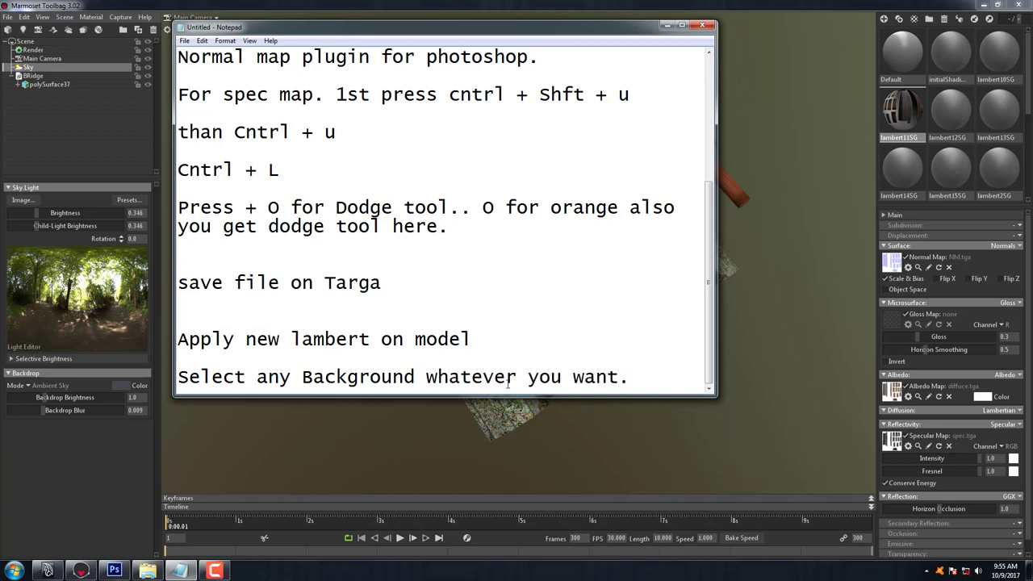
{"action": "left_click", "coordinate": [667, 26]}
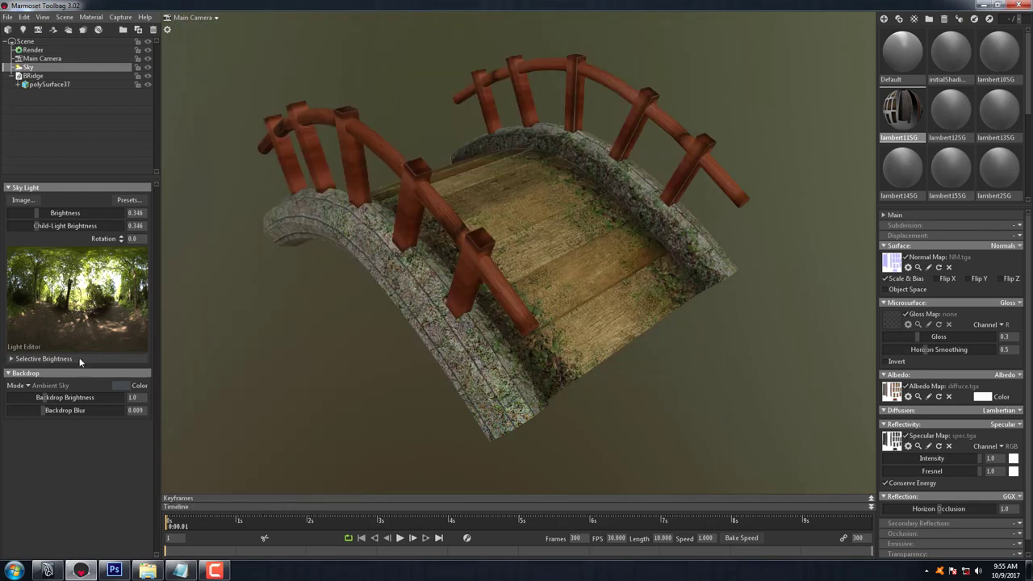
Set the backdrop mode to Blurred Sky with backdrop brightness 0.69.
{"action": "left_click", "coordinate": [31, 387]}
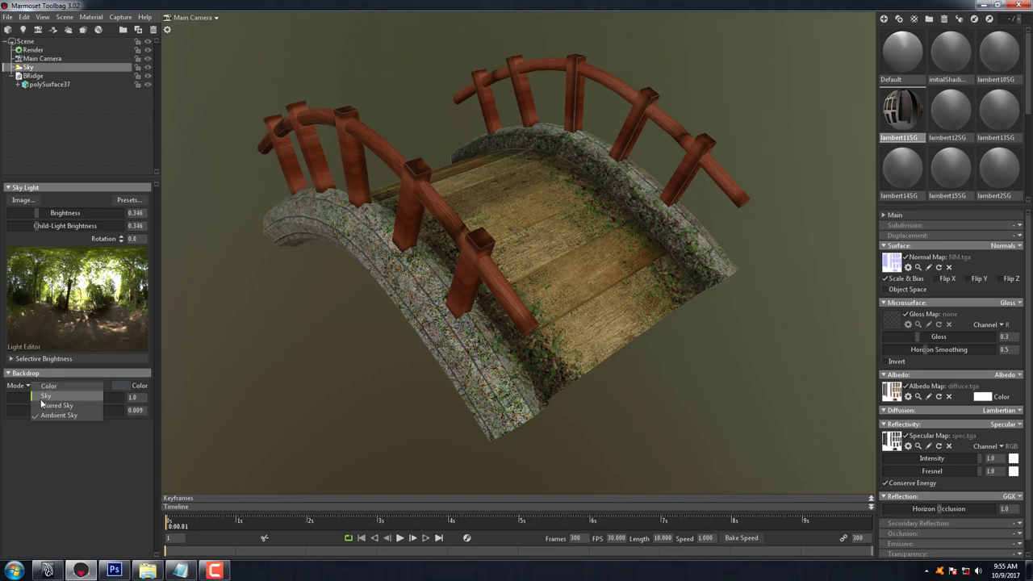
{"action": "left_click", "coordinate": [44, 397]}
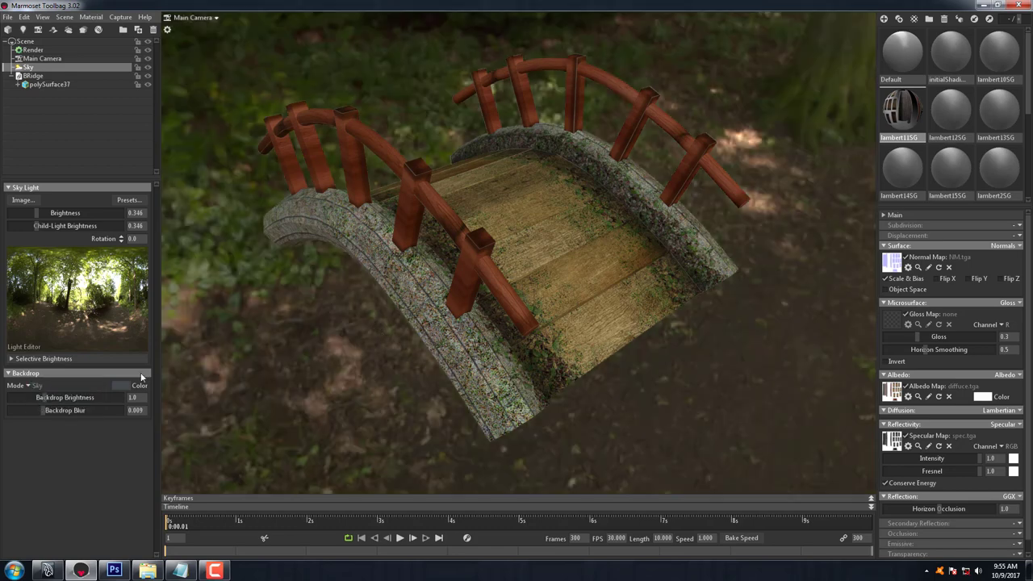
{"action": "left_click", "coordinate": [29, 386]}
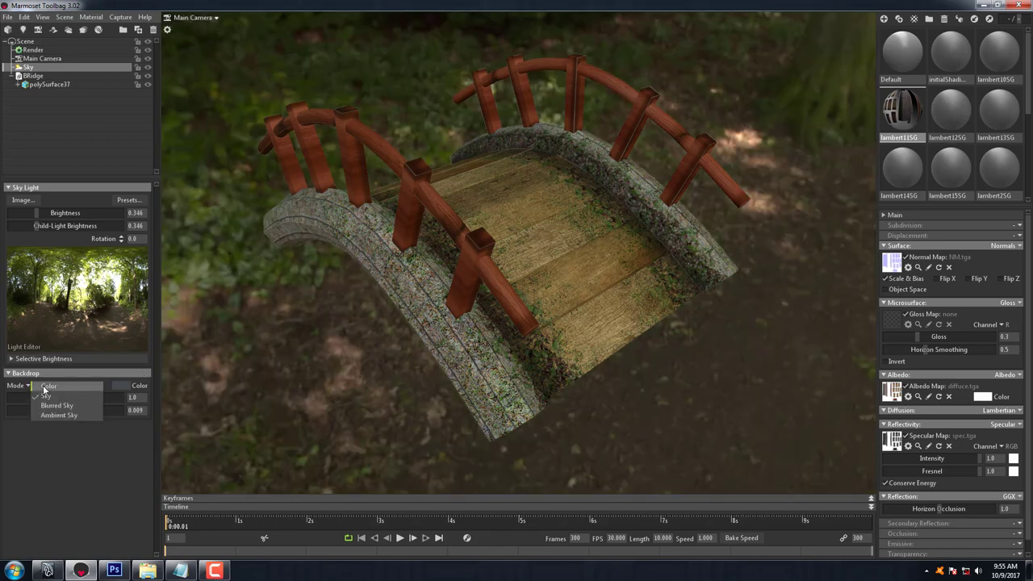
{"action": "left_click", "coordinate": [34, 388]}
{"action": "left_click", "coordinate": [29, 387]}
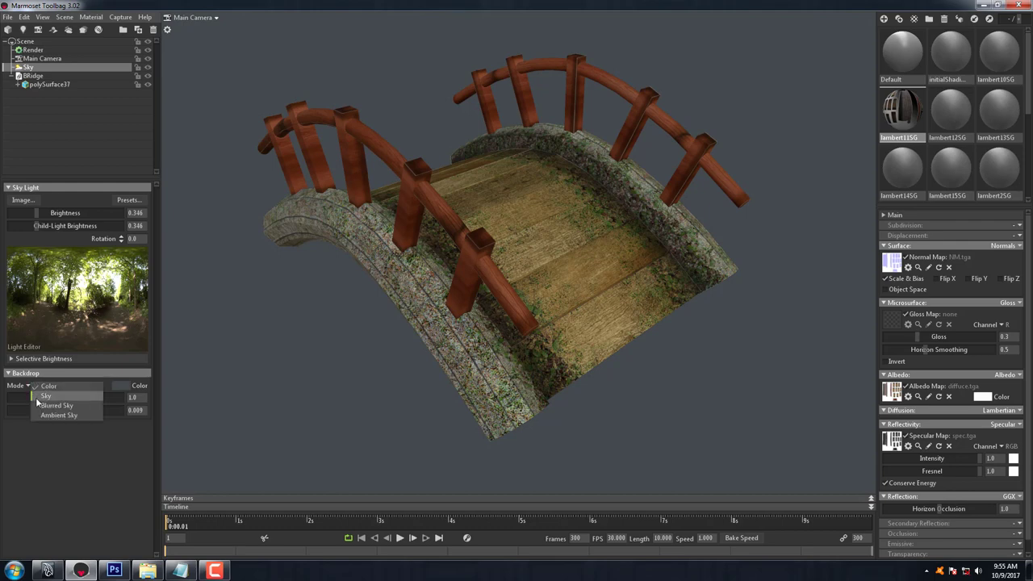
{"action": "left_click", "coordinate": [34, 397]}
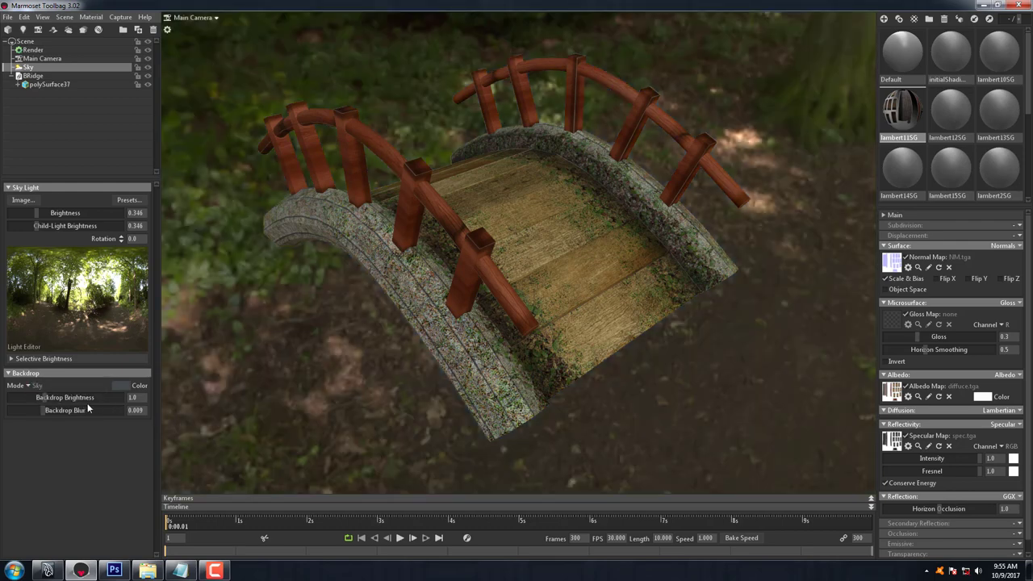
{"action": "left_click", "coordinate": [38, 387]}
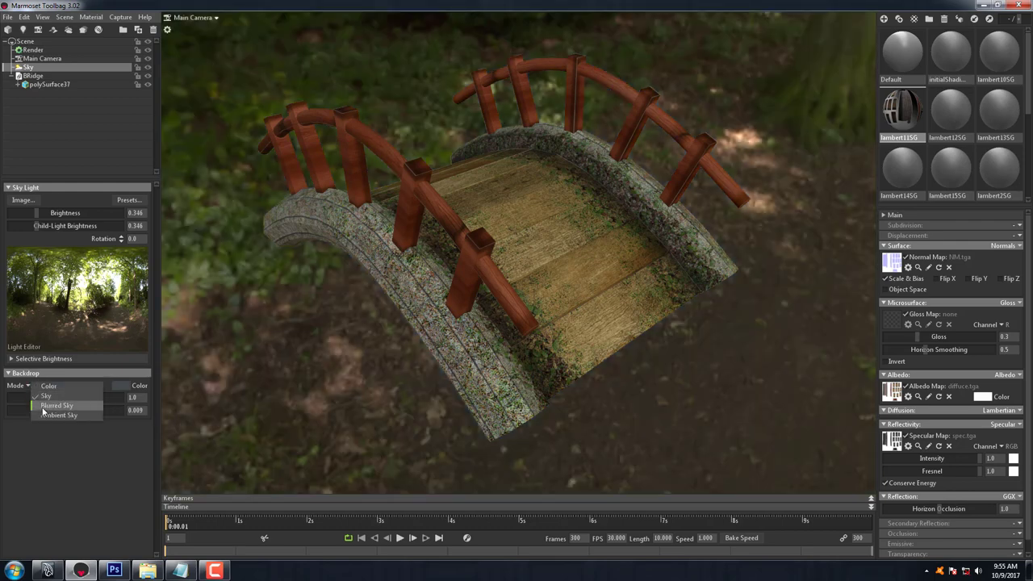
{"action": "left_click", "coordinate": [42, 411]}
{"action": "left_click_drag", "start_coordinate": [43, 398], "coordinate": [47, 398]}
{"action": "mouse_move", "coordinate": [483, 333]}
{"action": "left_mouse_down"}
{"action": "mouse_move", "coordinate": [525, 348]}
{"action": "mouse_move", "coordinate": [513, 348]}
{"action": "left_mouse_up"}
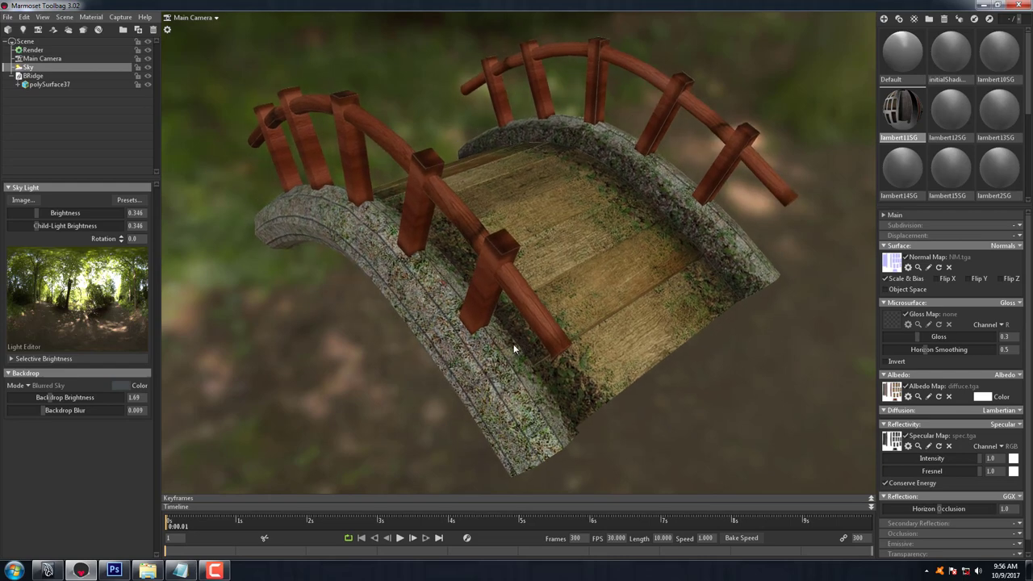
Add a new note line 'You can manipulate Marmoset same as Maya'.
{"action": "left_click", "coordinate": [180, 571]}
{"action": "left_click", "coordinate": [626, 375]}
{"action": "left_click", "coordinate": [180, 571]}
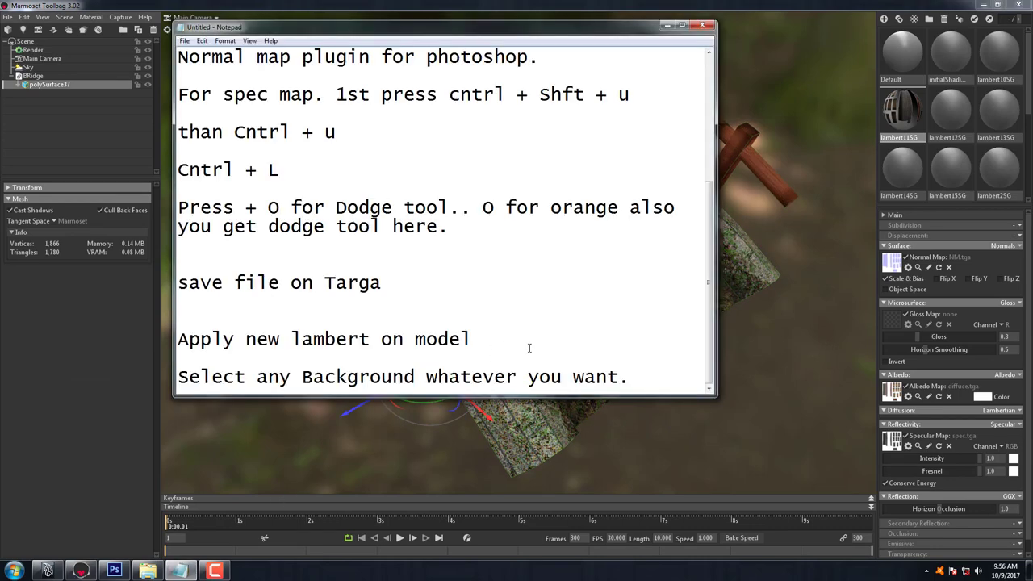
{"action": "key", "text": "Return"}
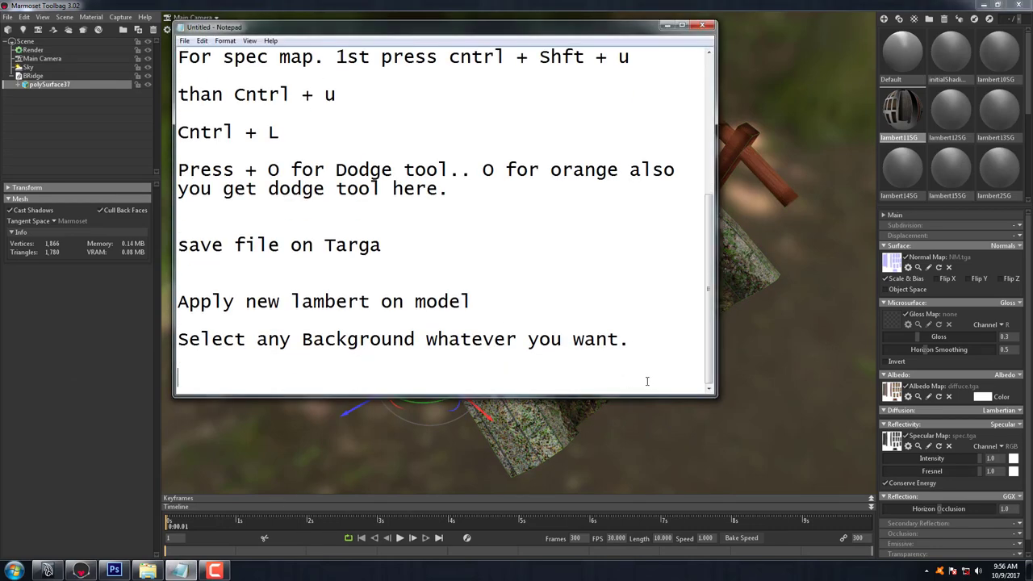
{"action": "type", "text": "You "}
{"action": "type", "text": "can m"}
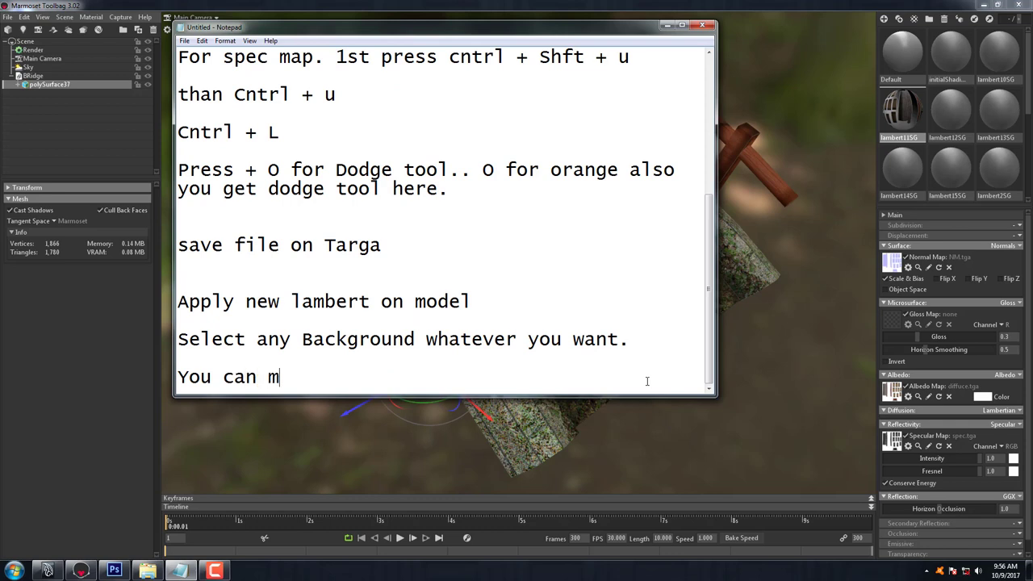
{"action": "type", "text": "anipulate "}
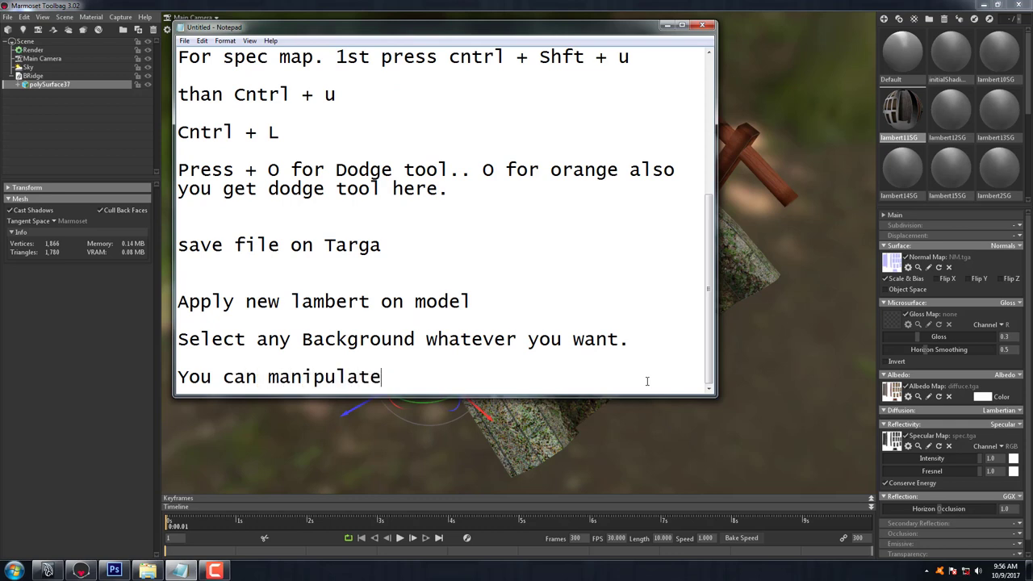
{"action": "type", "text": "Marmo"}
{"action": "type", "text": "set sa"}
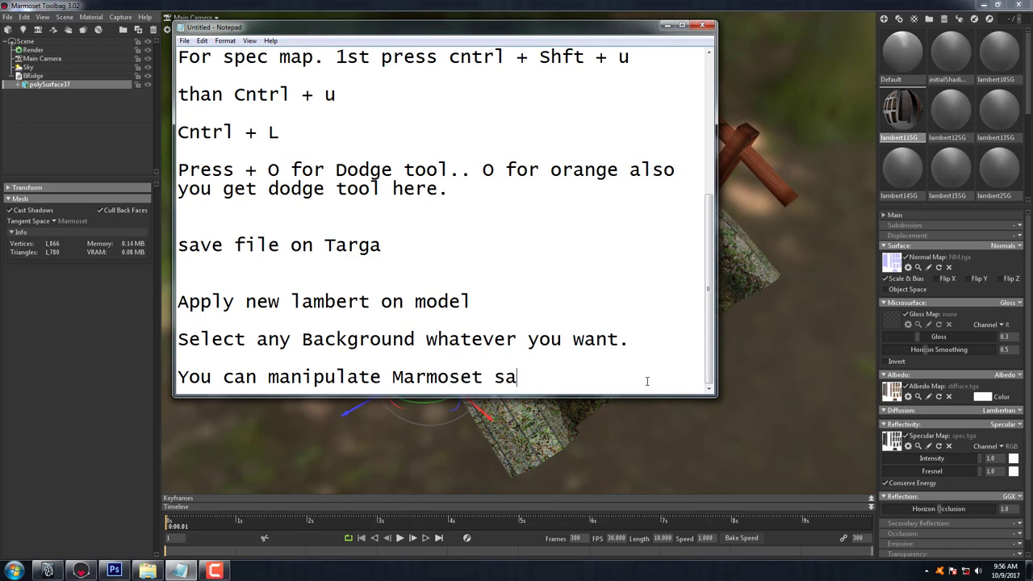
{"action": "type", "text": "me as "}
{"action": "type", "text": "Maya"}
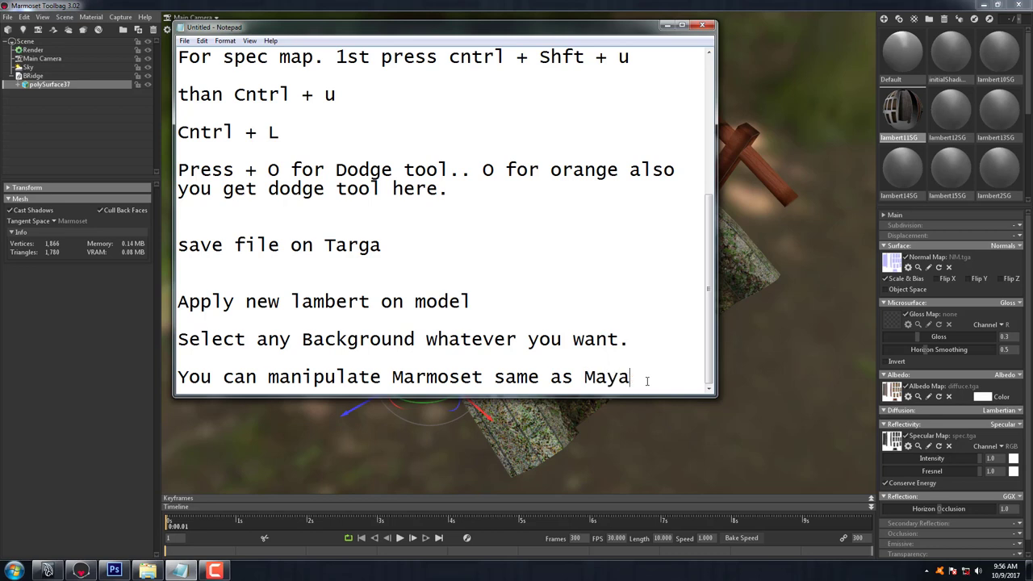
Add Sky Light 1 to the forest sky and move it across the panorama.
{"action": "left_click", "coordinate": [666, 28]}
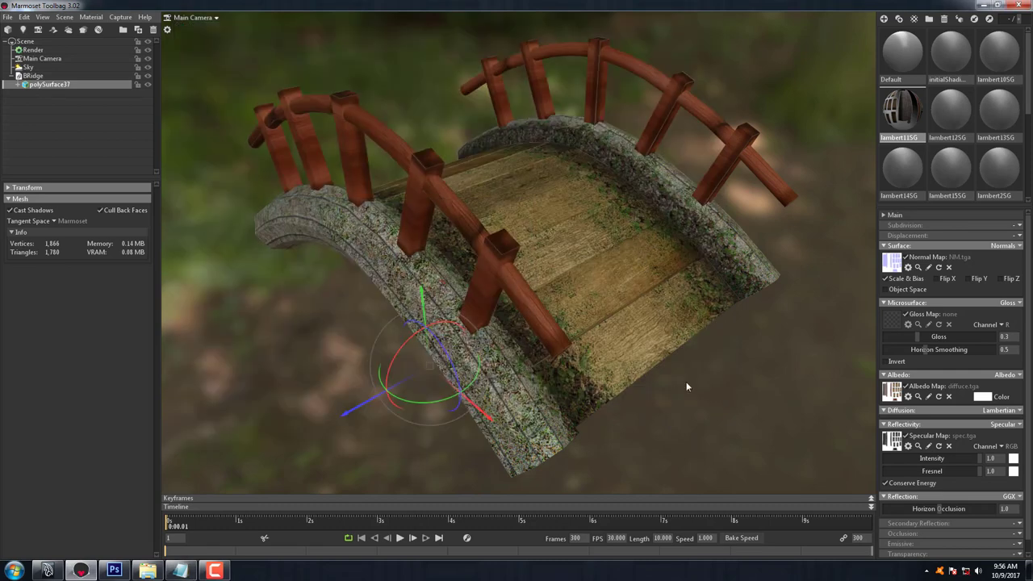
{"action": "mouse_move", "coordinate": [687, 386]}
{"action": "left_mouse_down"}
{"action": "mouse_move", "coordinate": [680, 341]}
{"action": "mouse_move", "coordinate": [657, 376]}
{"action": "mouse_move", "coordinate": [619, 379]}
{"action": "left_mouse_up"}
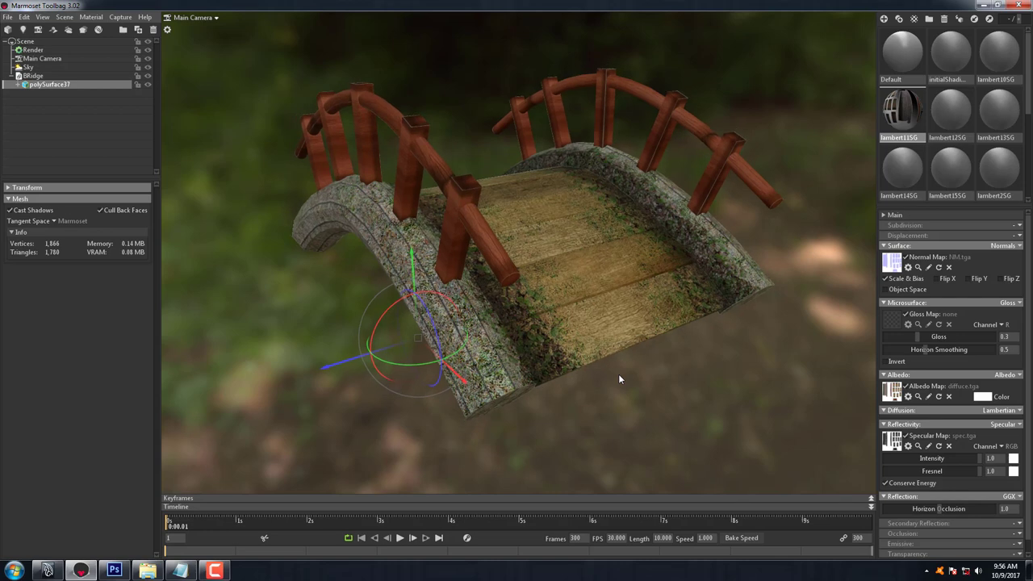
{"action": "left_click", "coordinate": [57, 69]}
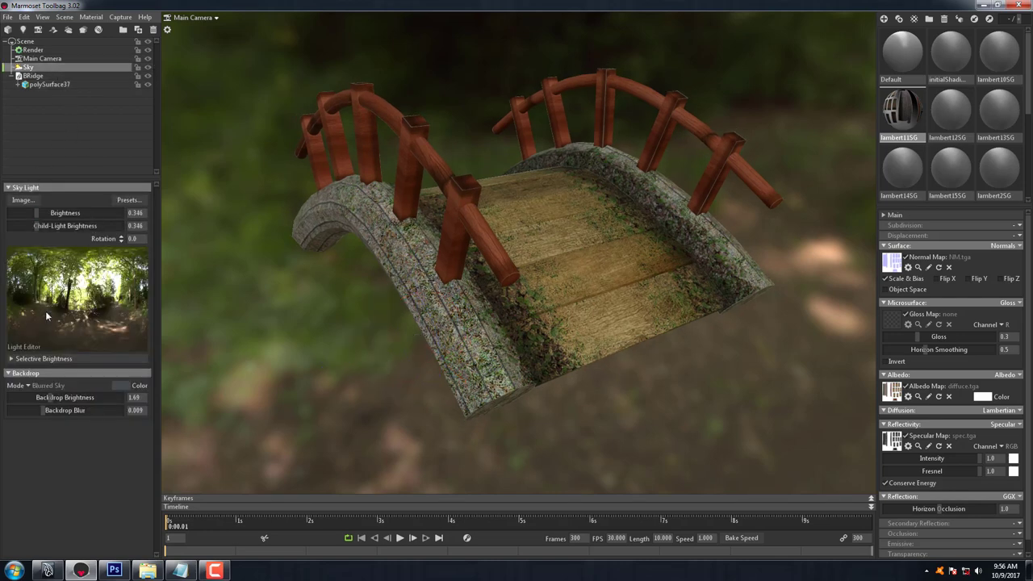
{"action": "left_click_drag", "start_coordinate": [519, 362], "coordinate": [539, 376]}
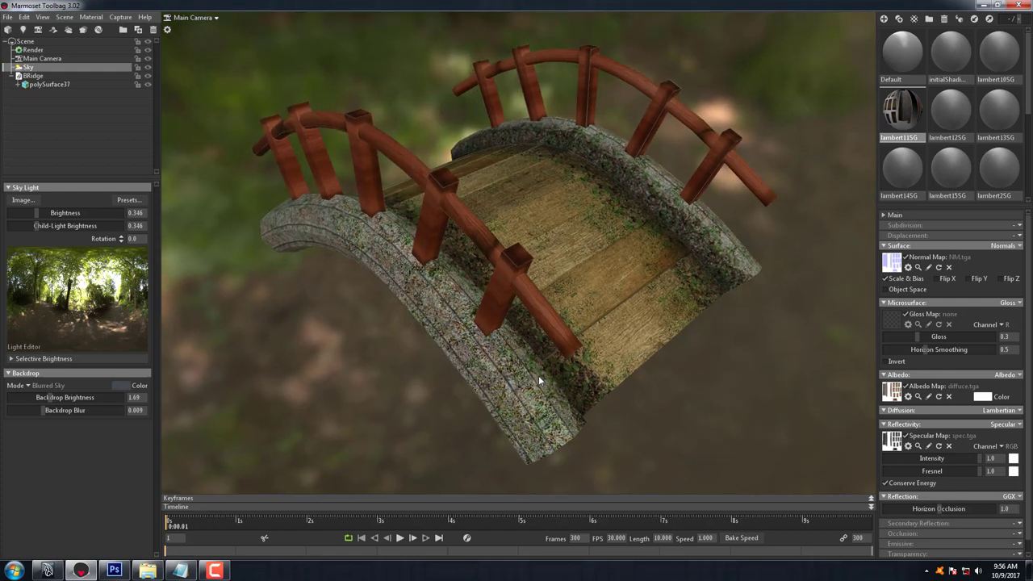
{"action": "left_click", "coordinate": [77, 291]}
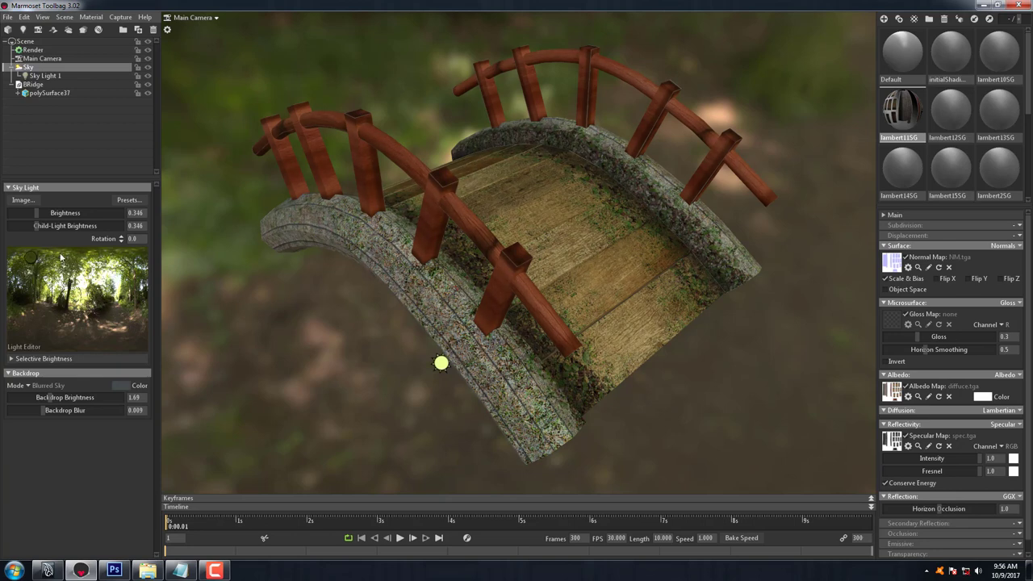
{"action": "left_click_drag", "start_coordinate": [101, 303], "coordinate": [40, 287]}
Switch the sky to the Tokyo Takeshita preset, after briefly trying Museum.
{"action": "left_click", "coordinate": [142, 201]}
{"action": "scroll", "coordinate": [327, 482], "scroll_direction": "down", "scroll_amount": 1}
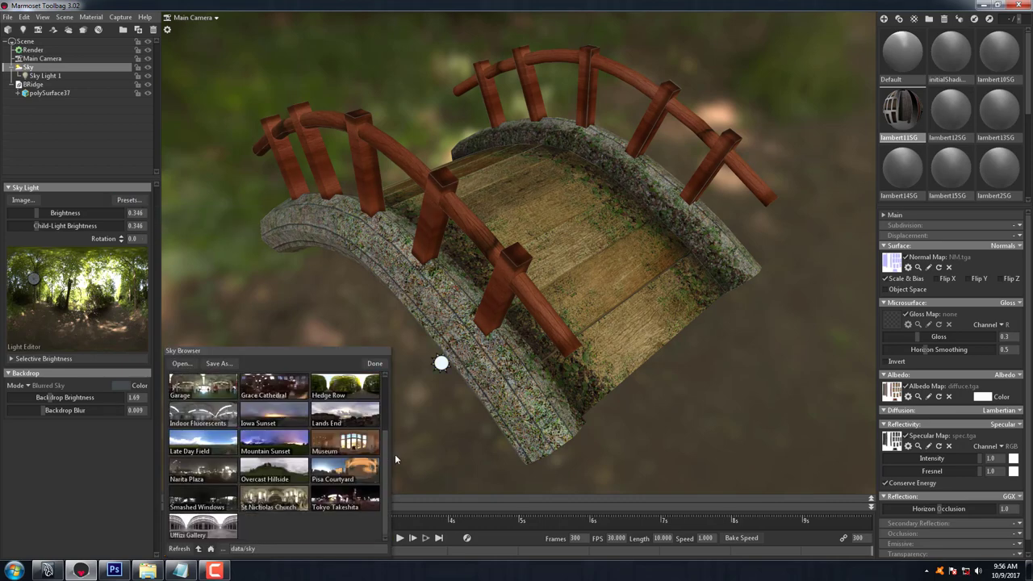
{"action": "left_click", "coordinate": [356, 501]}
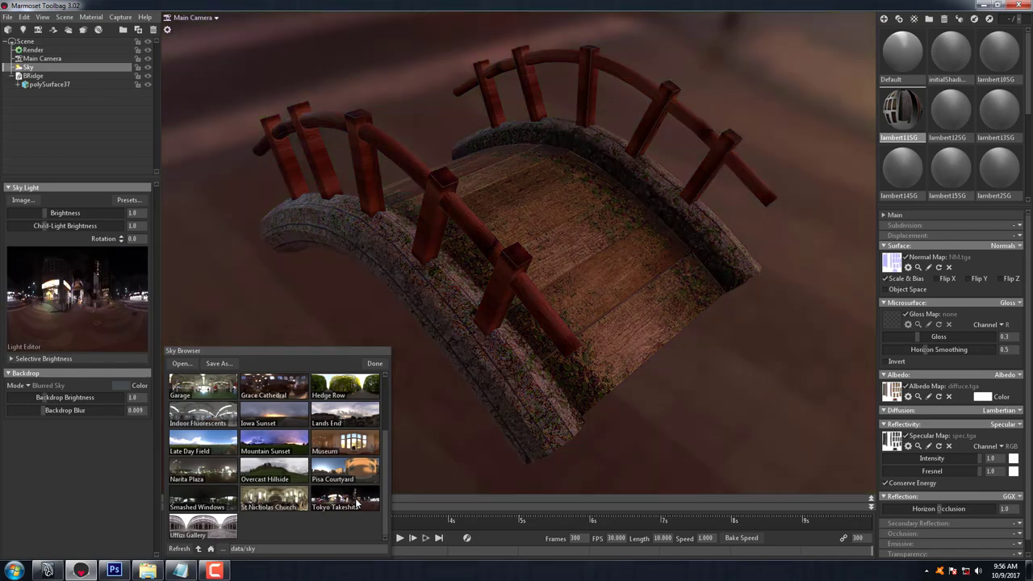
{"action": "left_click", "coordinate": [349, 450]}
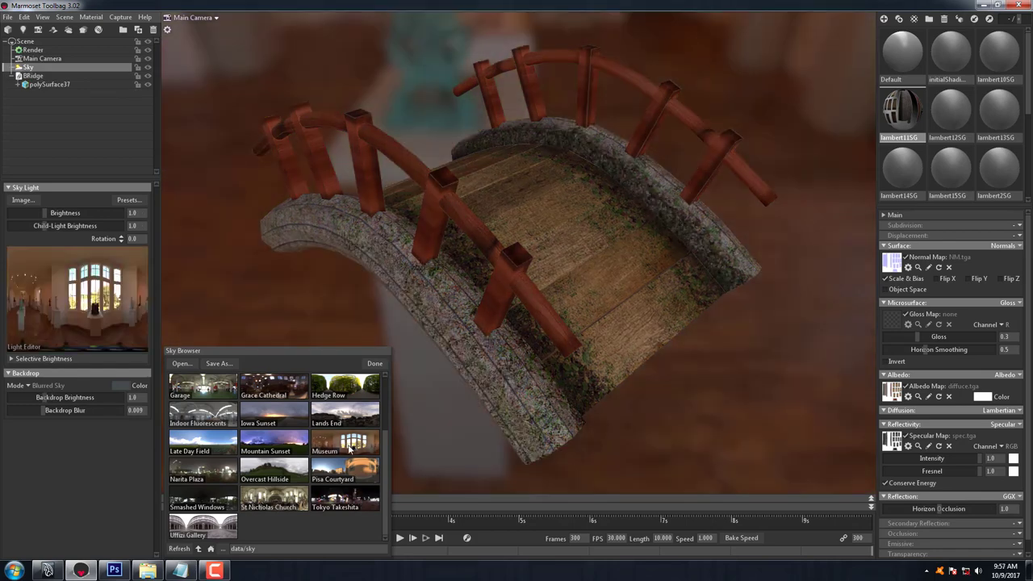
{"action": "left_click", "coordinate": [340, 502]}
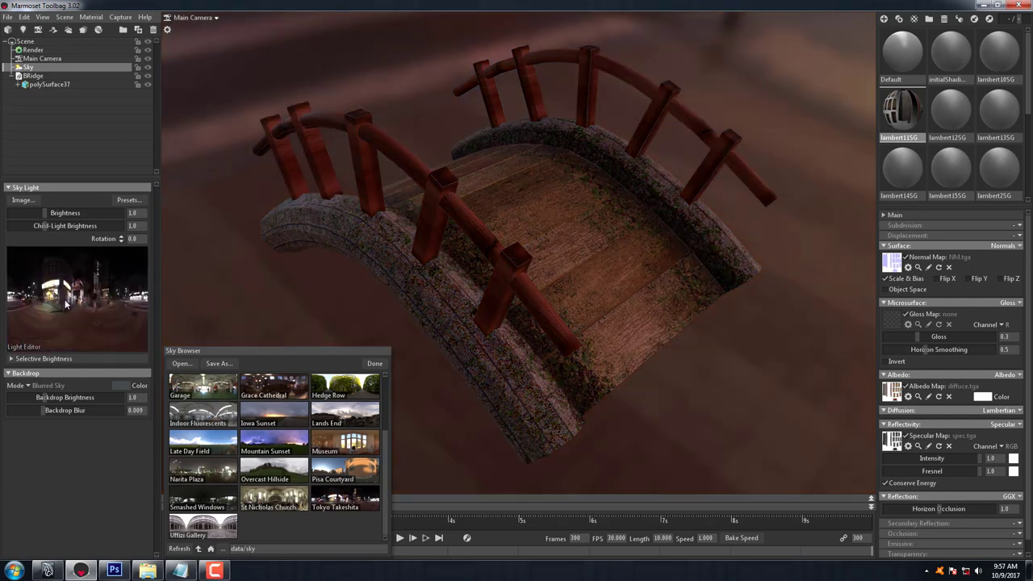
Add Sky Lights 2, 3 and 4 and position them on the sky panorama.
{"action": "left_click", "coordinate": [58, 296]}
{"action": "left_click", "coordinate": [48, 284]}
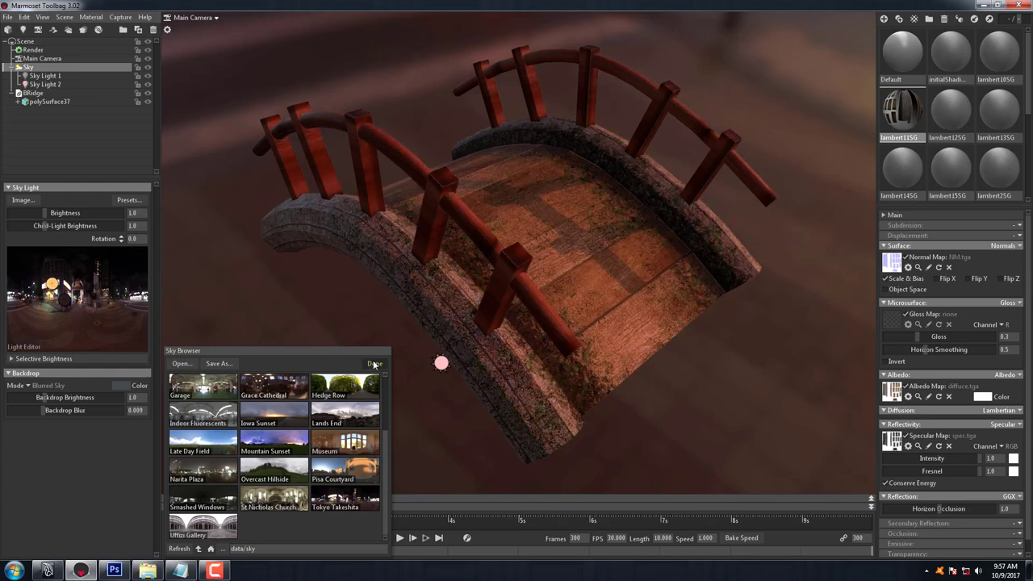
{"action": "left_click", "coordinate": [374, 364]}
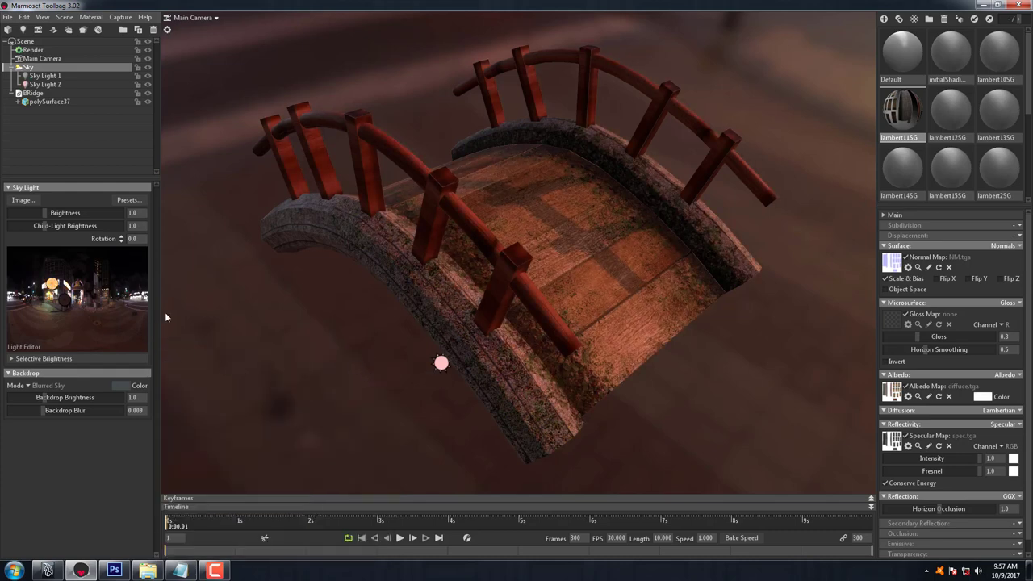
{"action": "left_click", "coordinate": [102, 296]}
{"action": "left_click_drag", "start_coordinate": [104, 298], "coordinate": [157, 305]}
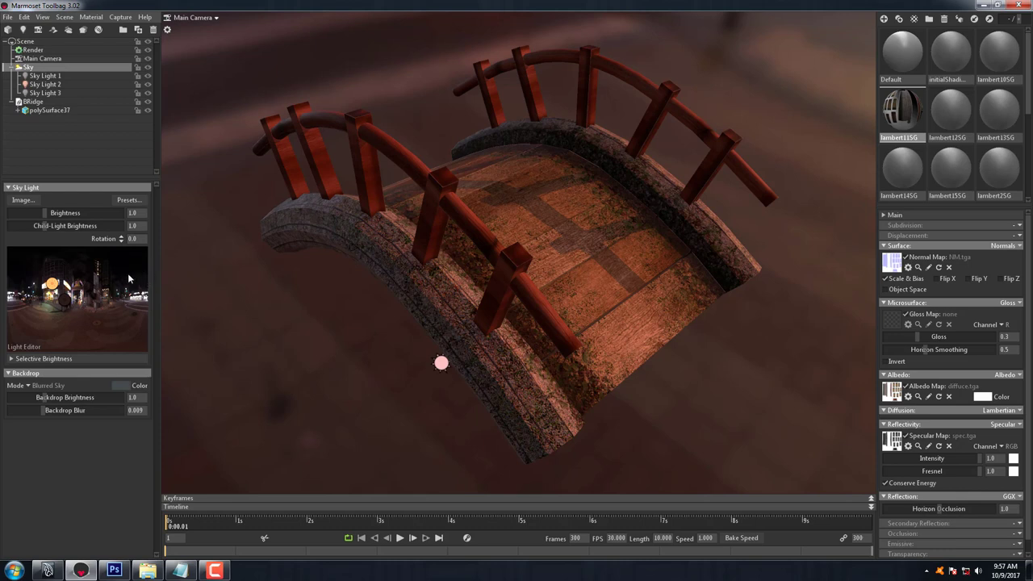
{"action": "mouse_move", "coordinate": [126, 288]}
{"action": "left_mouse_down"}
{"action": "mouse_move", "coordinate": [70, 313]}
{"action": "mouse_move", "coordinate": [12, 306]}
{"action": "left_mouse_up"}
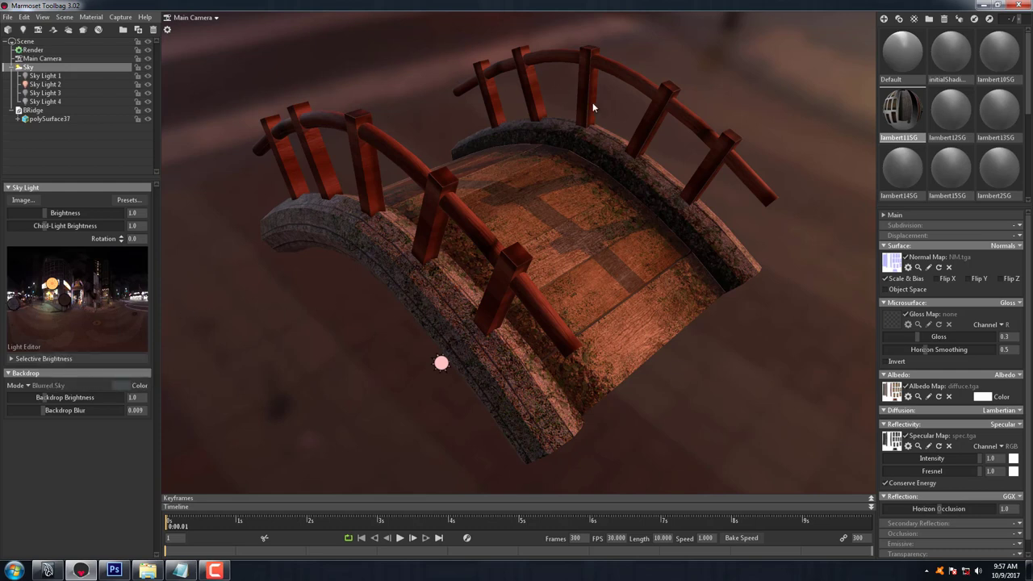
Add the note 'Press f10 to render.. you get your file on dekstop', then minimize Notepad.
{"action": "left_click", "coordinate": [180, 571]}
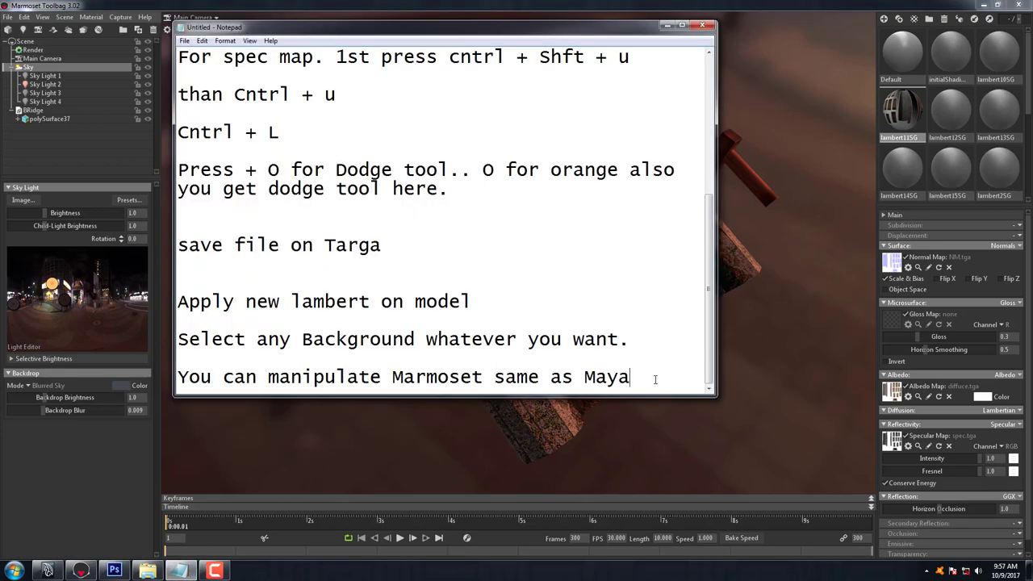
{"action": "key", "text": "Return"}
{"action": "type", "text": "Pre"}
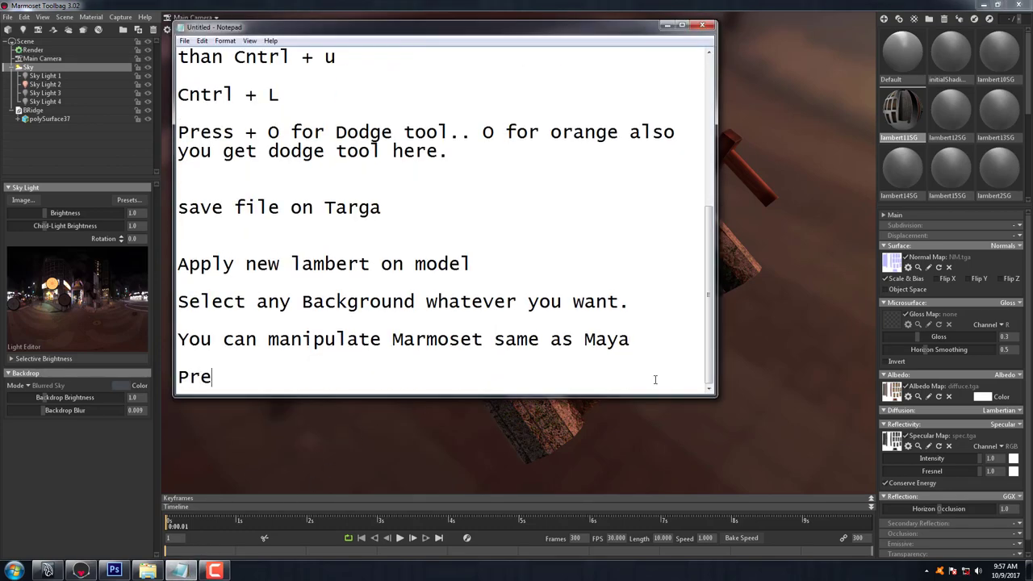
{"action": "type", "text": "ss "}
{"action": "type", "text": "f"}
{"action": "type", "text": "10t"}
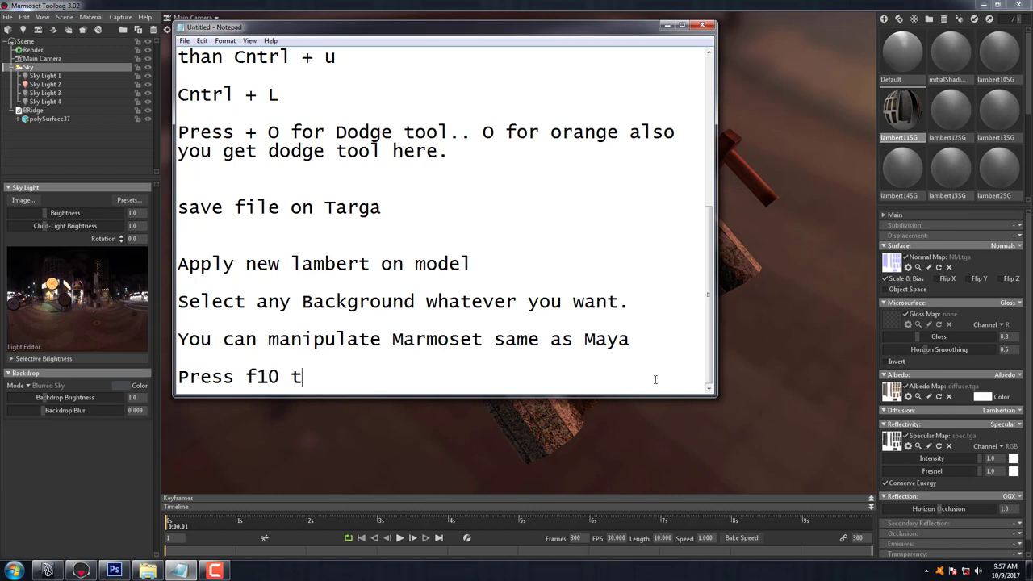
{"action": "type", "text": "o reneder"}
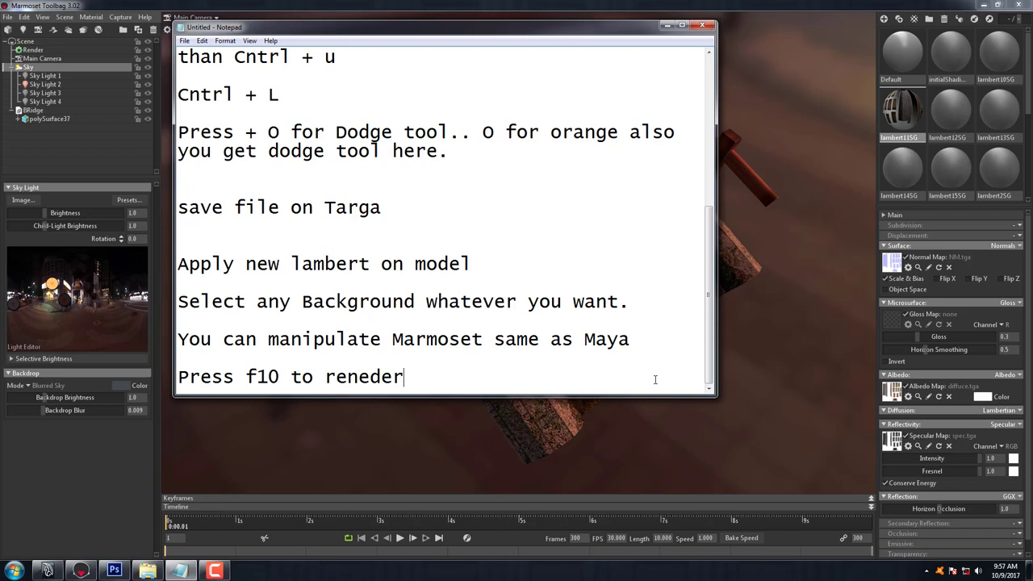
{"action": "key", "text": "BackSpace"}
{"action": "key", "text": "BackSpace"}
{"action": "key", "text": "BackSpace"}
{"action": "key", "text": "BackSpace"}
{"action": "type", "text": "der"}
{"action": "key", "text": "BackSpace"}
{"action": "type", "text": ".. "}
{"action": "type", "text": "than"}
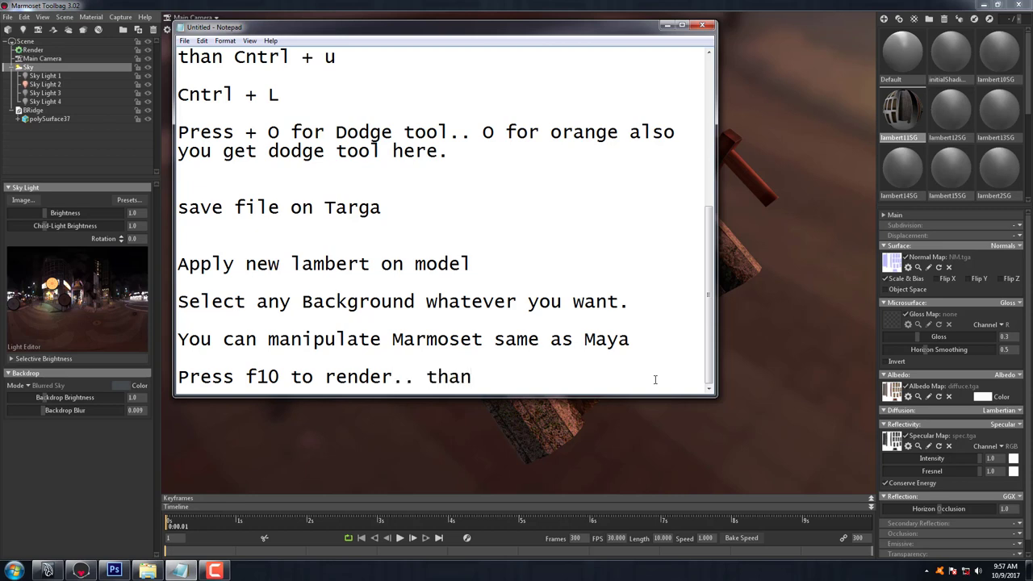
{"action": "key", "text": "BackSpace"}
{"action": "key", "text": "BackSpace"}
{"action": "key", "text": "BackSpace"}
{"action": "key", "text": "BackSpace"}
{"action": "type", "text": "you "}
{"action": "type", "text": "get you"}
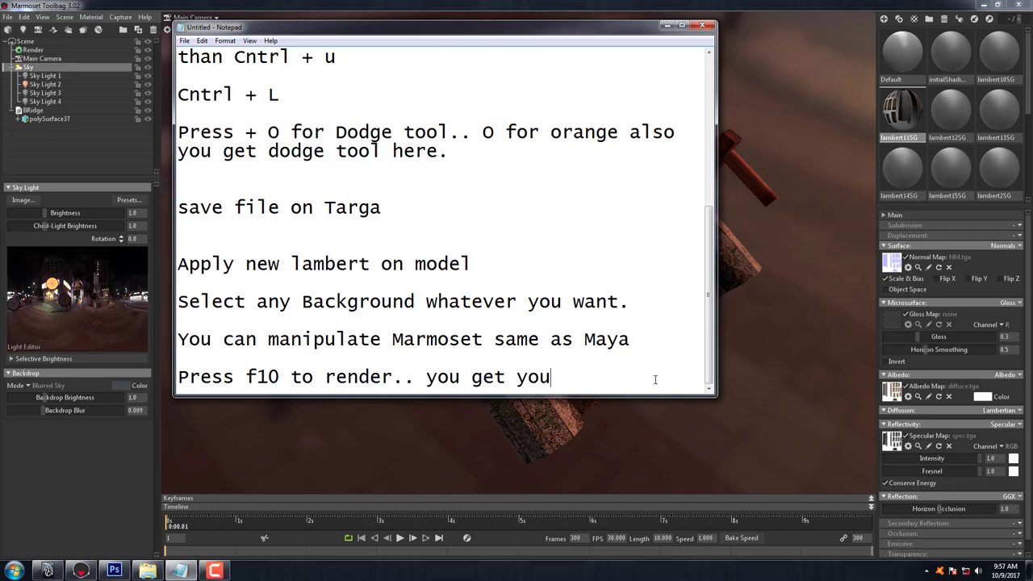
{"action": "type", "text": "r file "}
{"action": "type", "text": "on deks"}
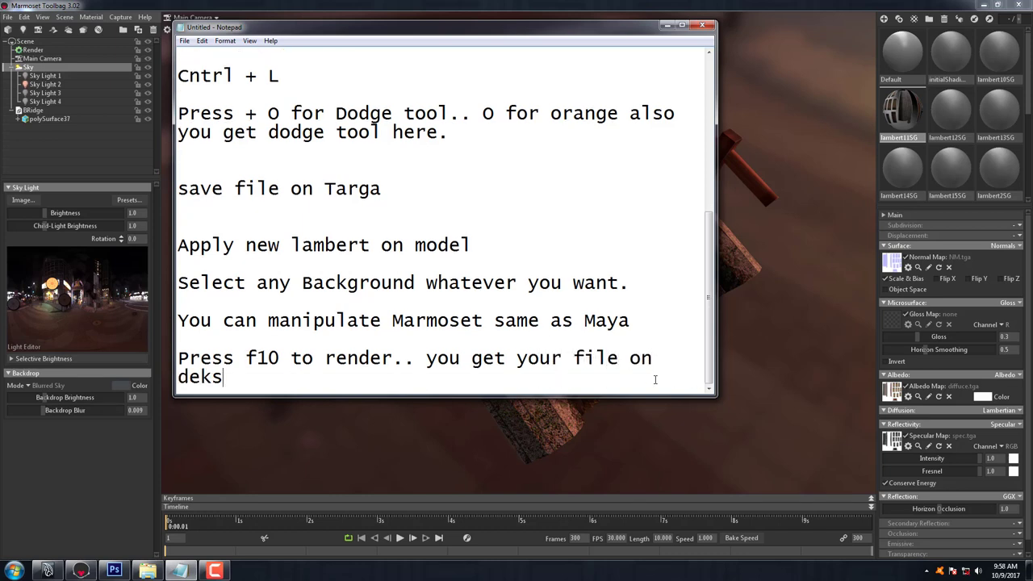
{"action": "type", "text": "top"}
{"action": "left_click", "coordinate": [666, 28]}
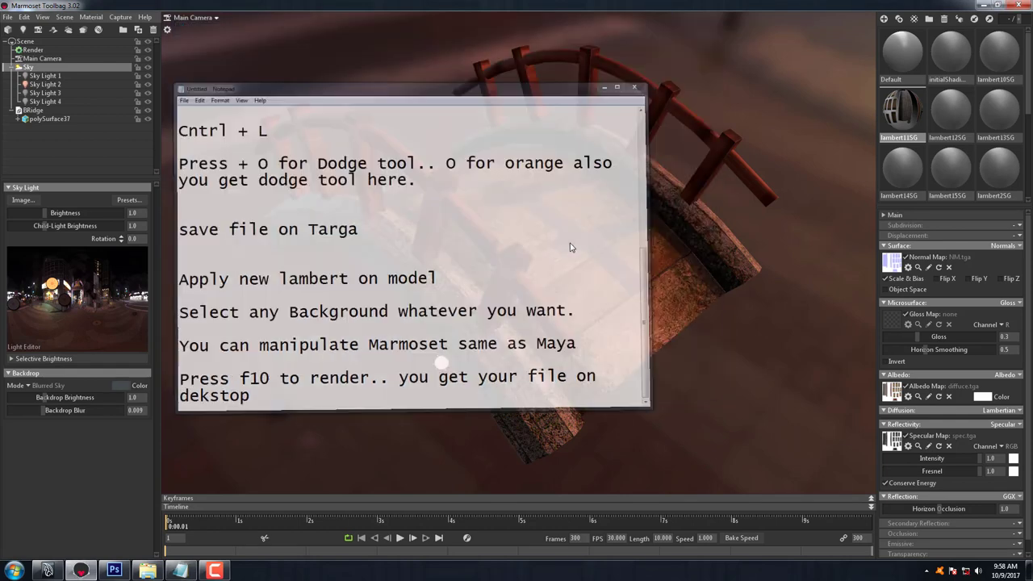